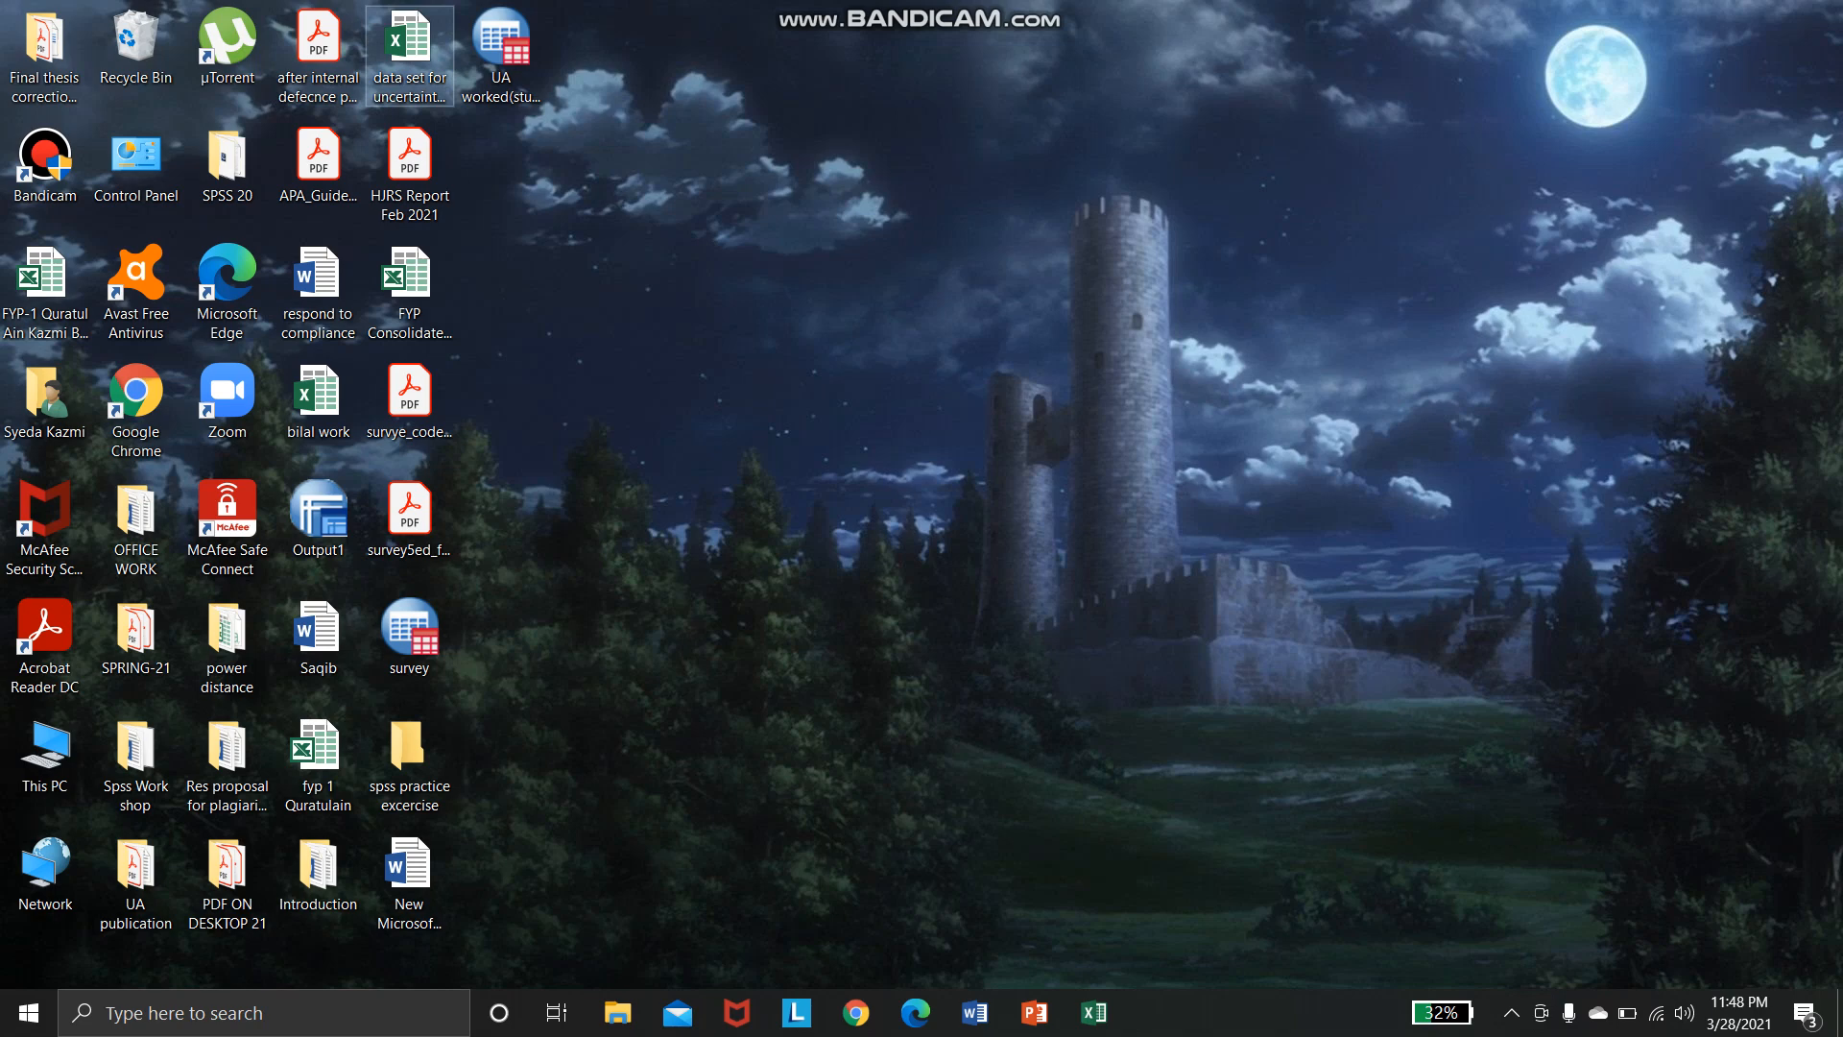
- Launch IBM SPSS Statistics 20 and choose to open an existing data source
click(264, 1013)
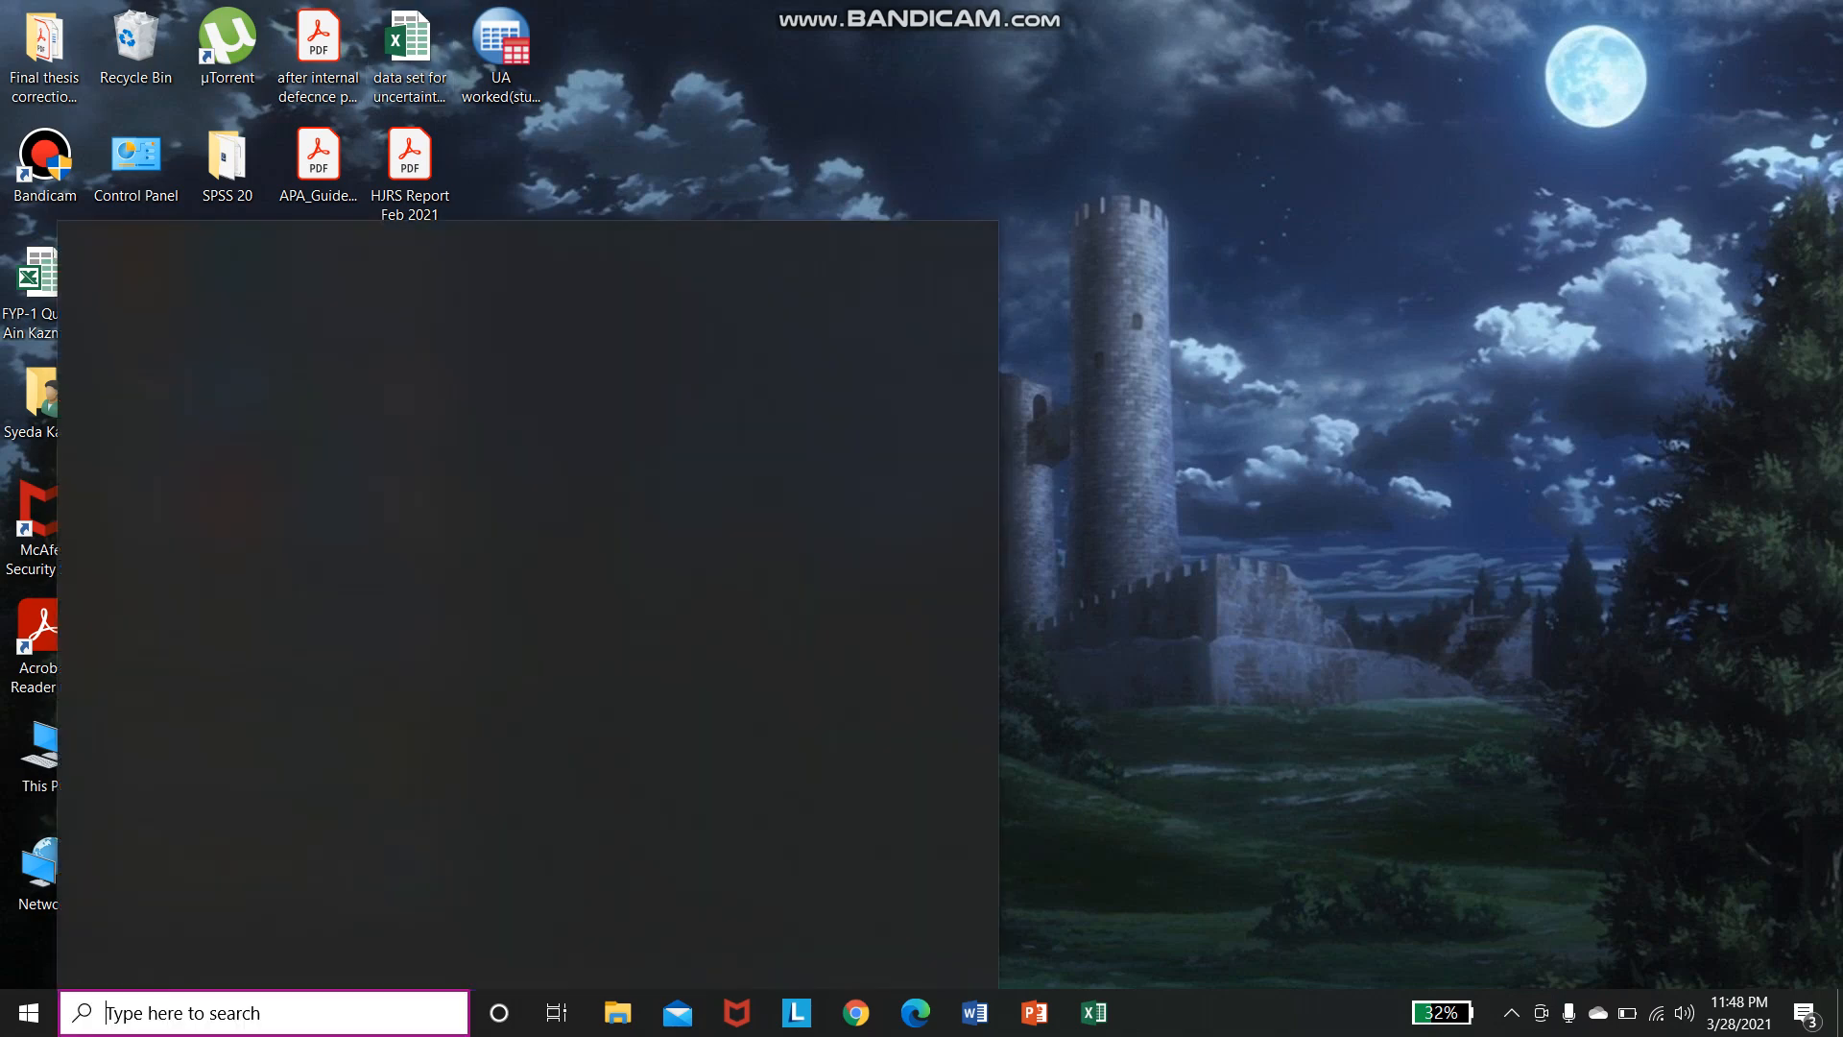
text(spss)
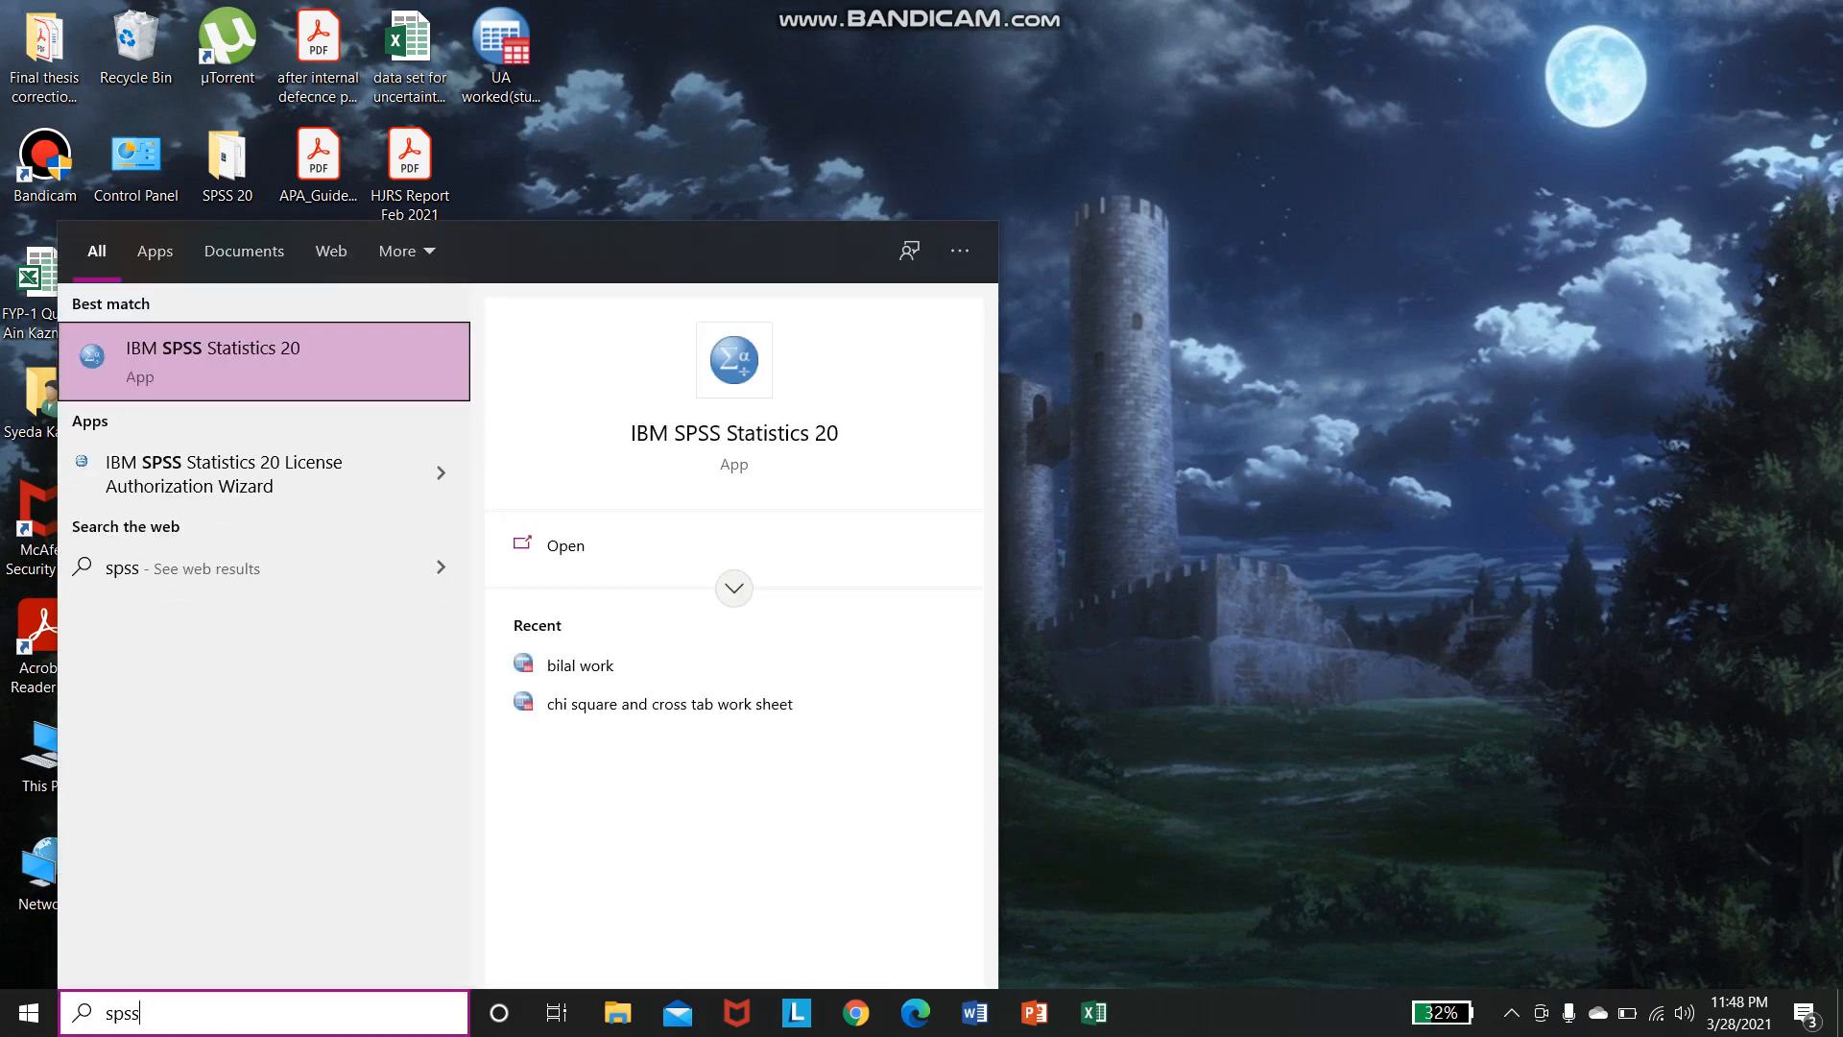
key(Return)
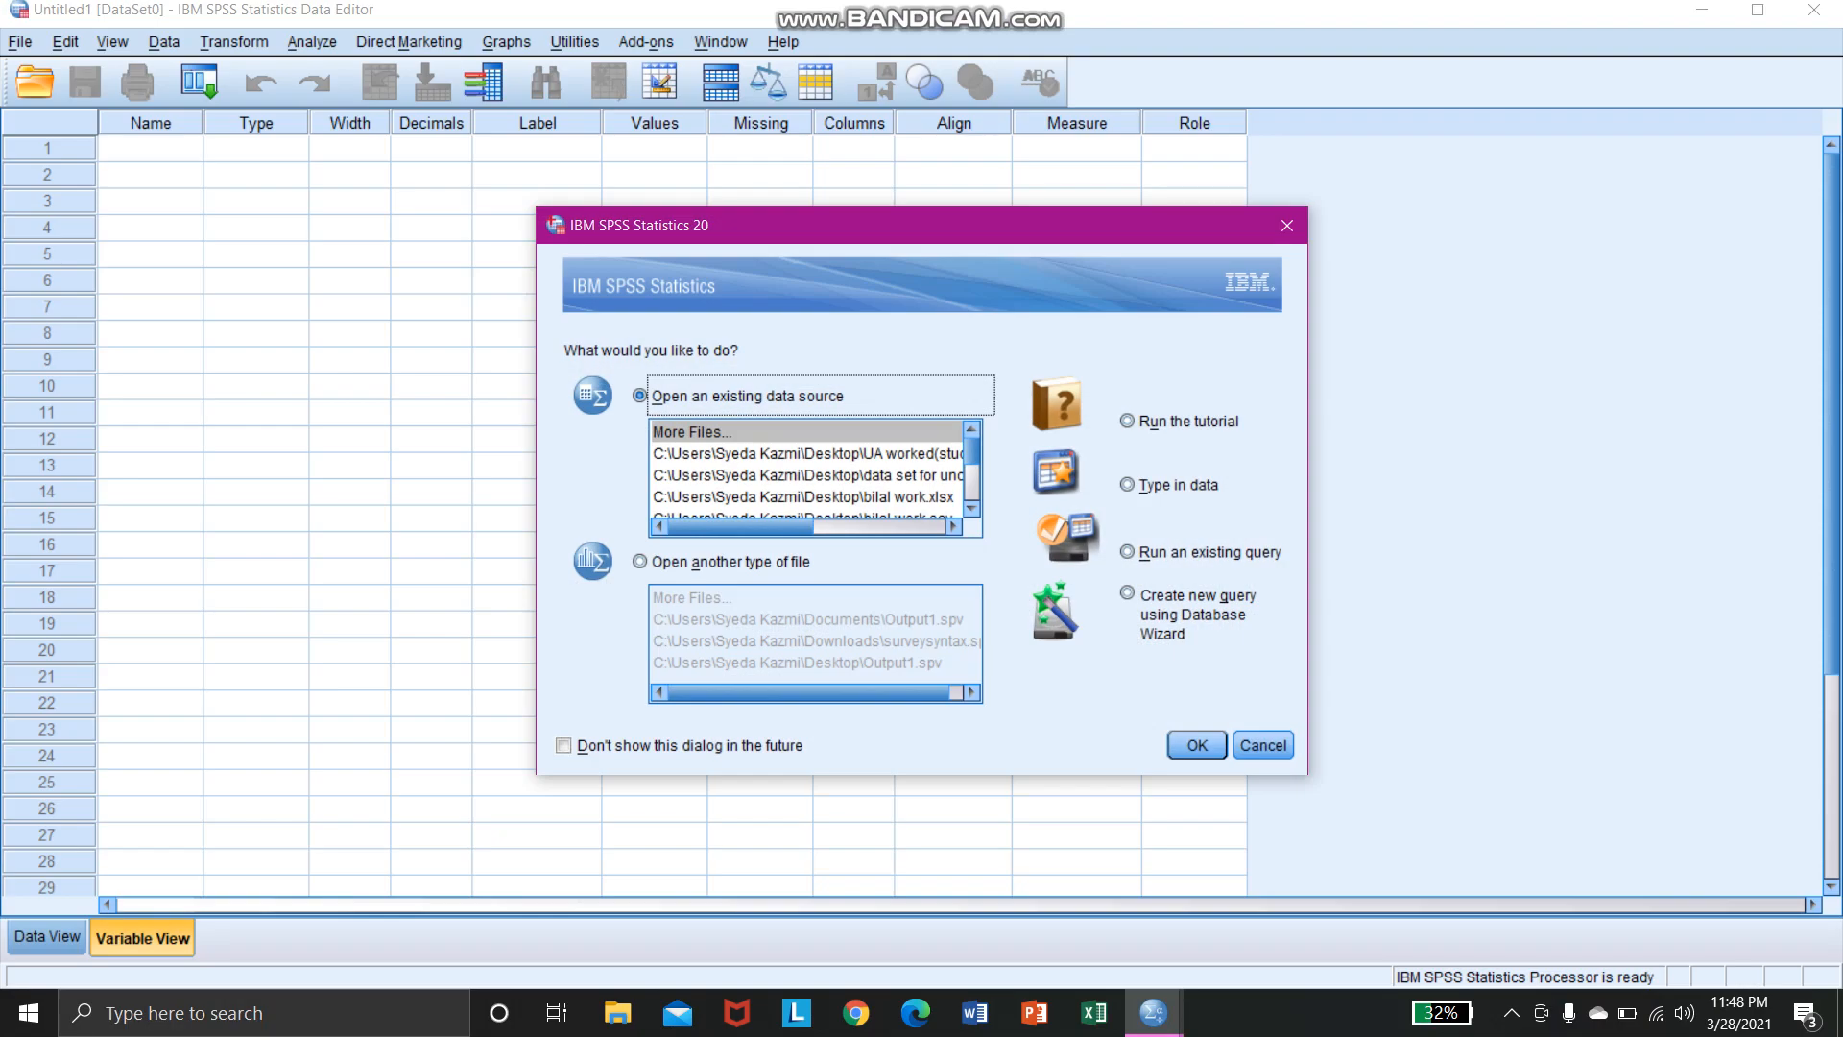
click(1197, 745)
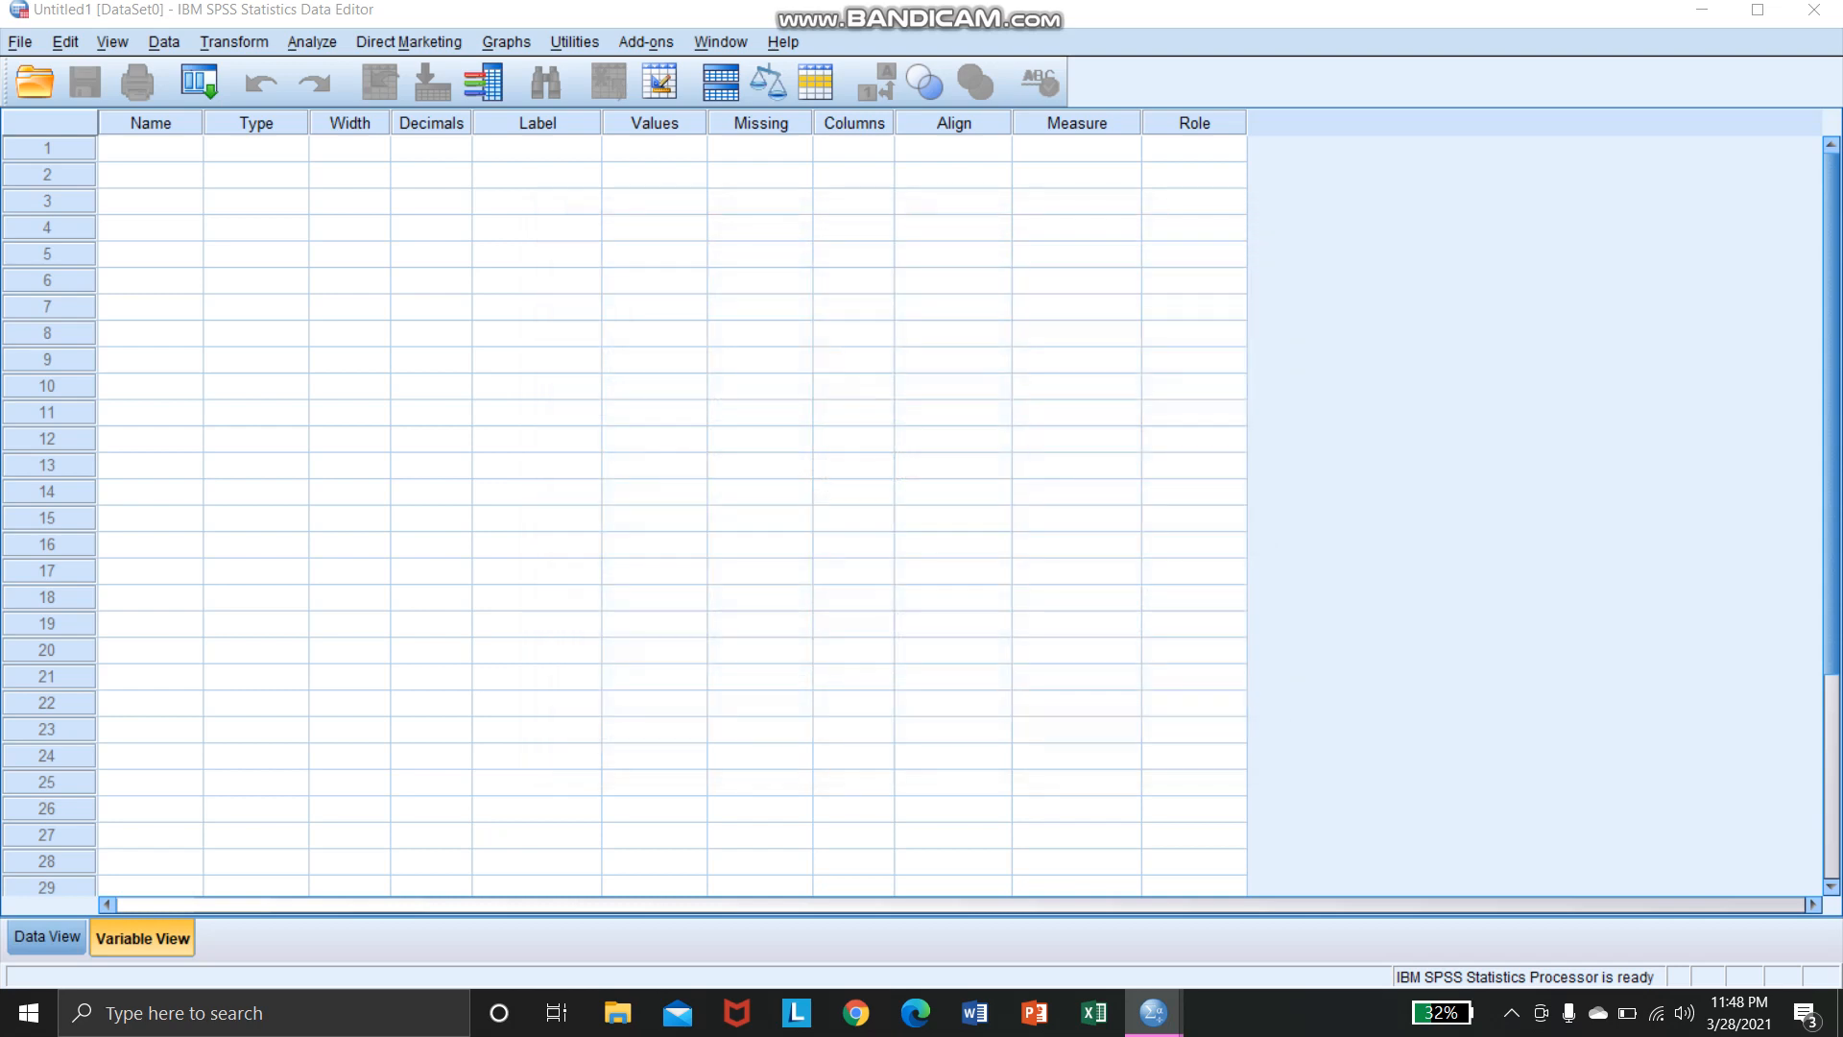
- Import "data set for uncertainty avoidance.xlsx" from the Desktop, using Sheet1 and reading variable names from the first row
click(995, 335)
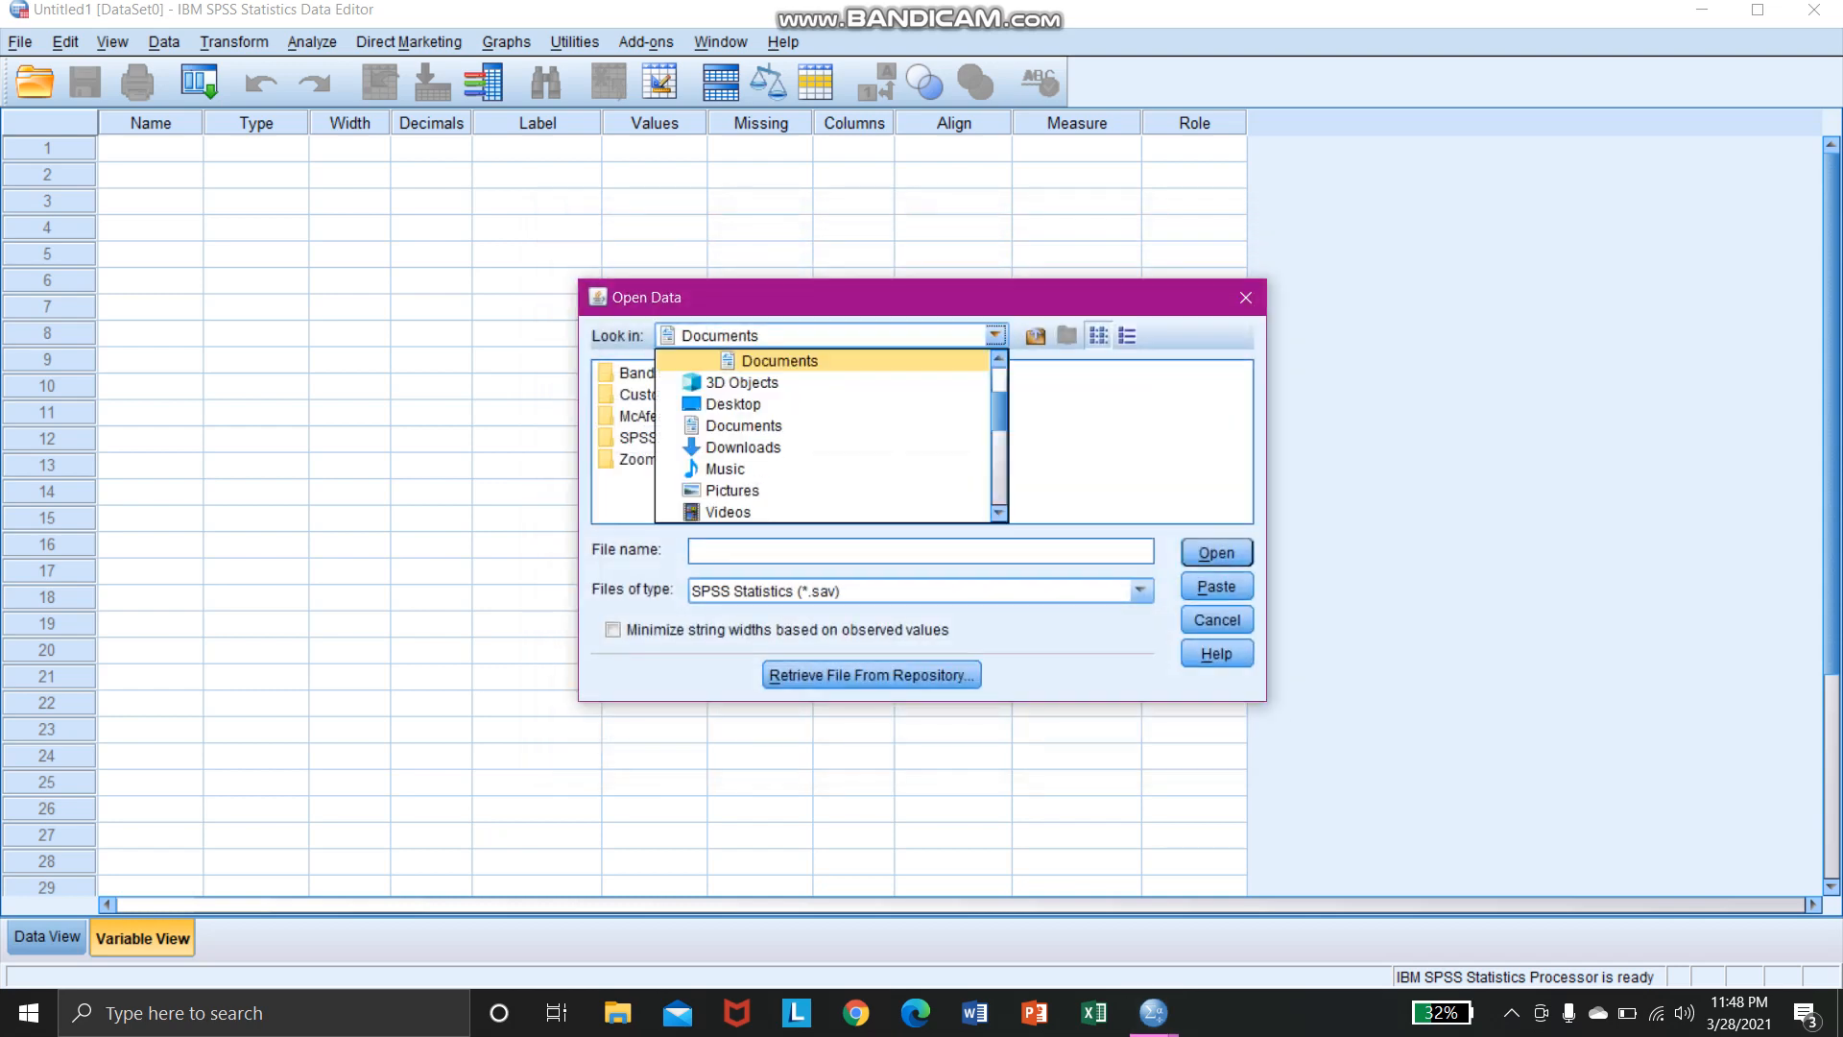
scroll(823, 437, up, 5)
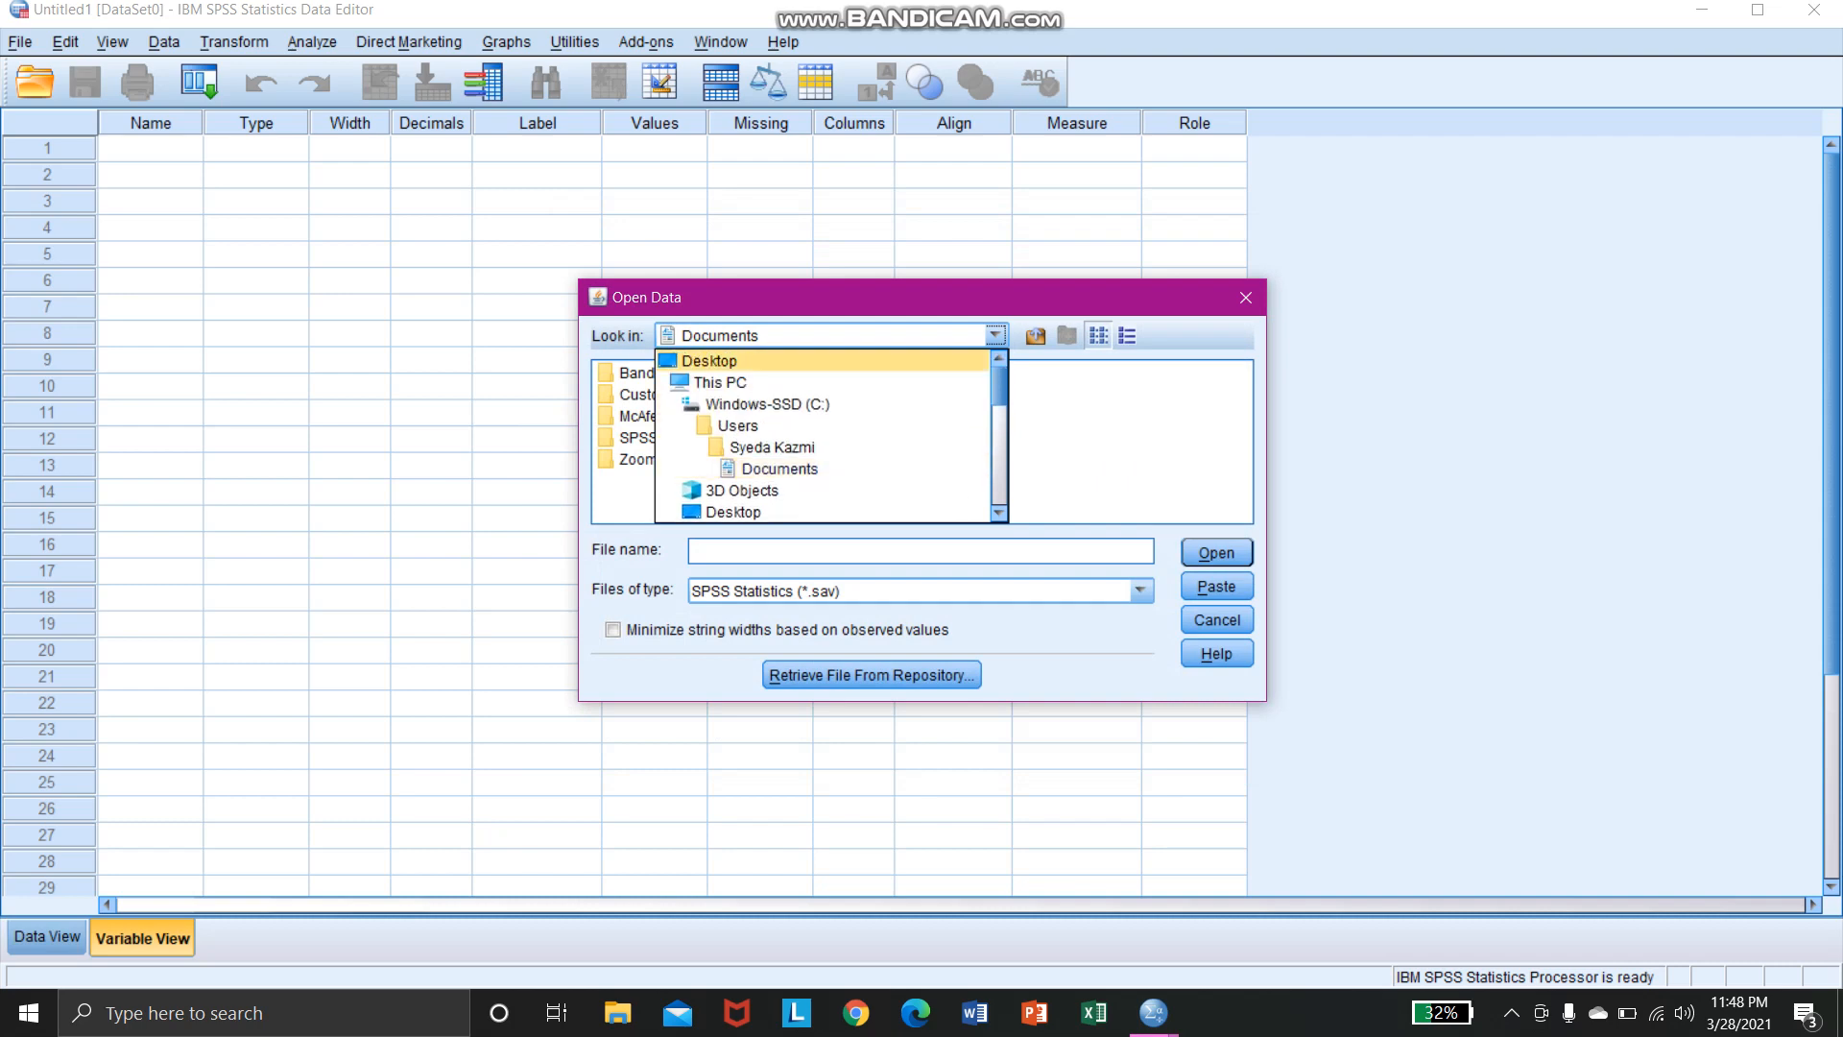
key(Return)
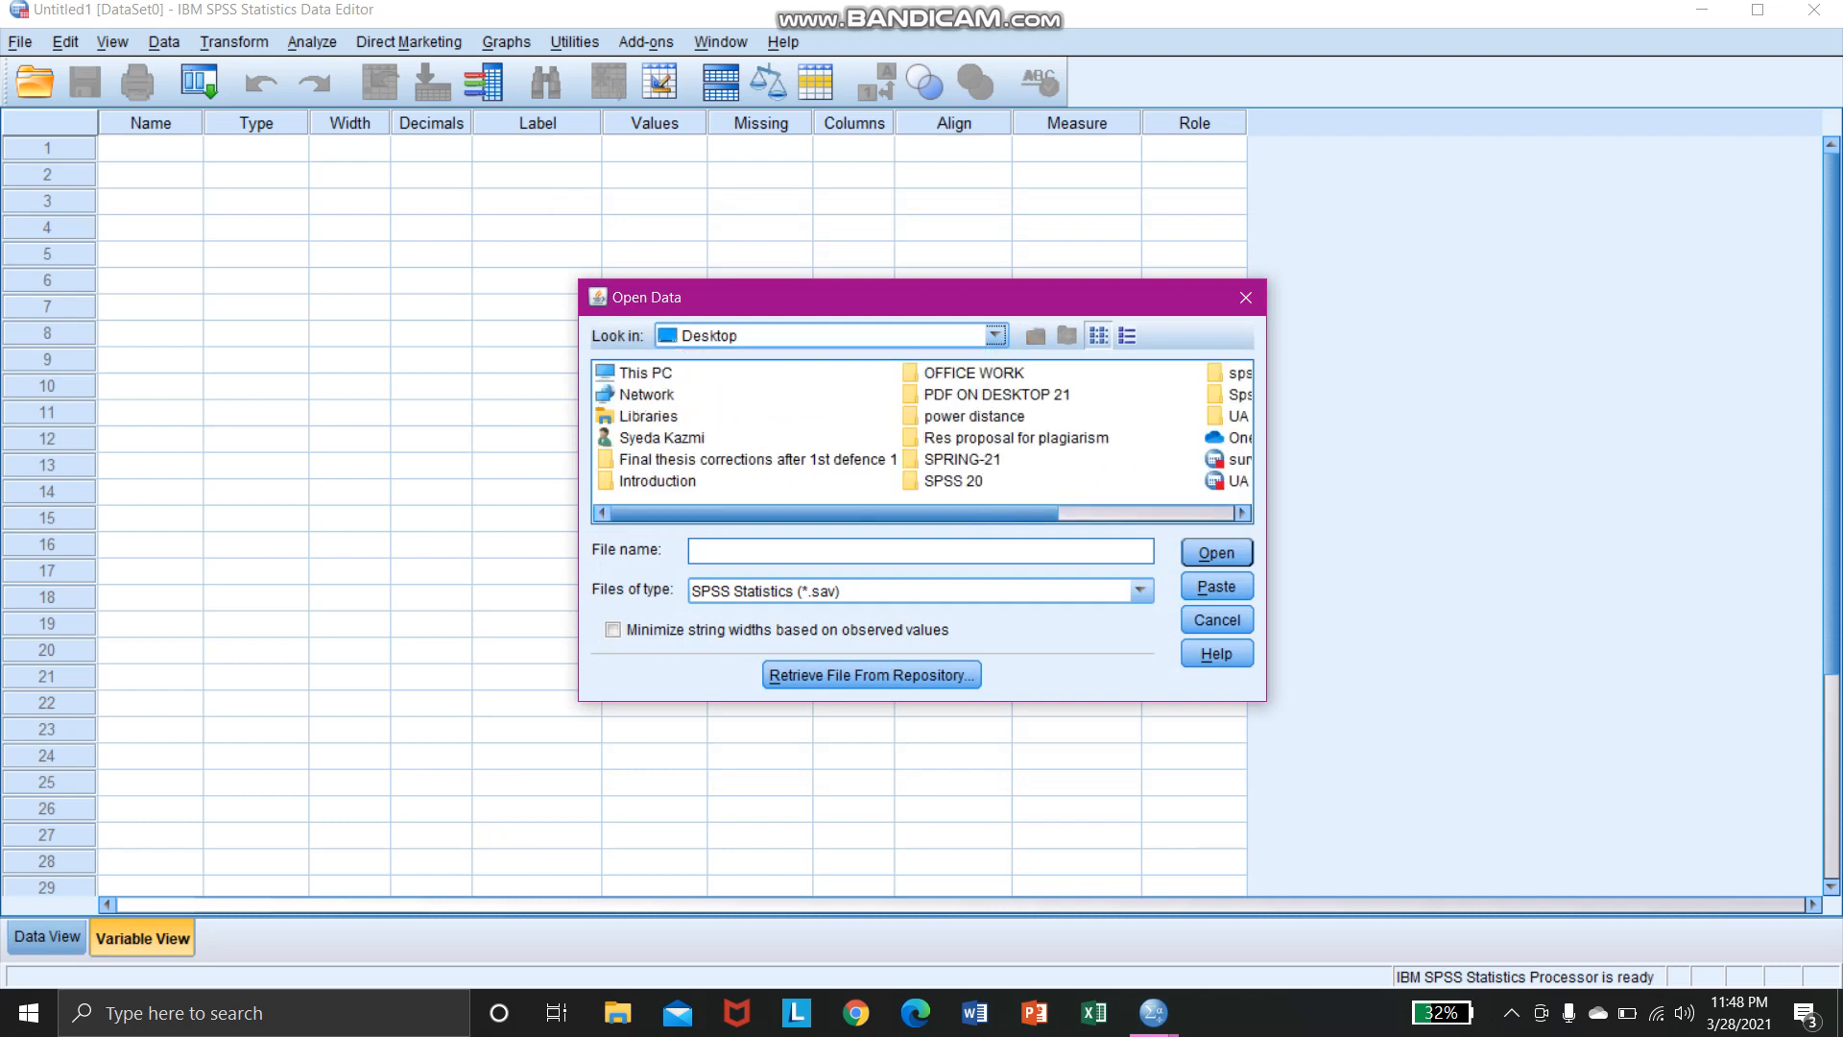
click(919, 551)
text(data)
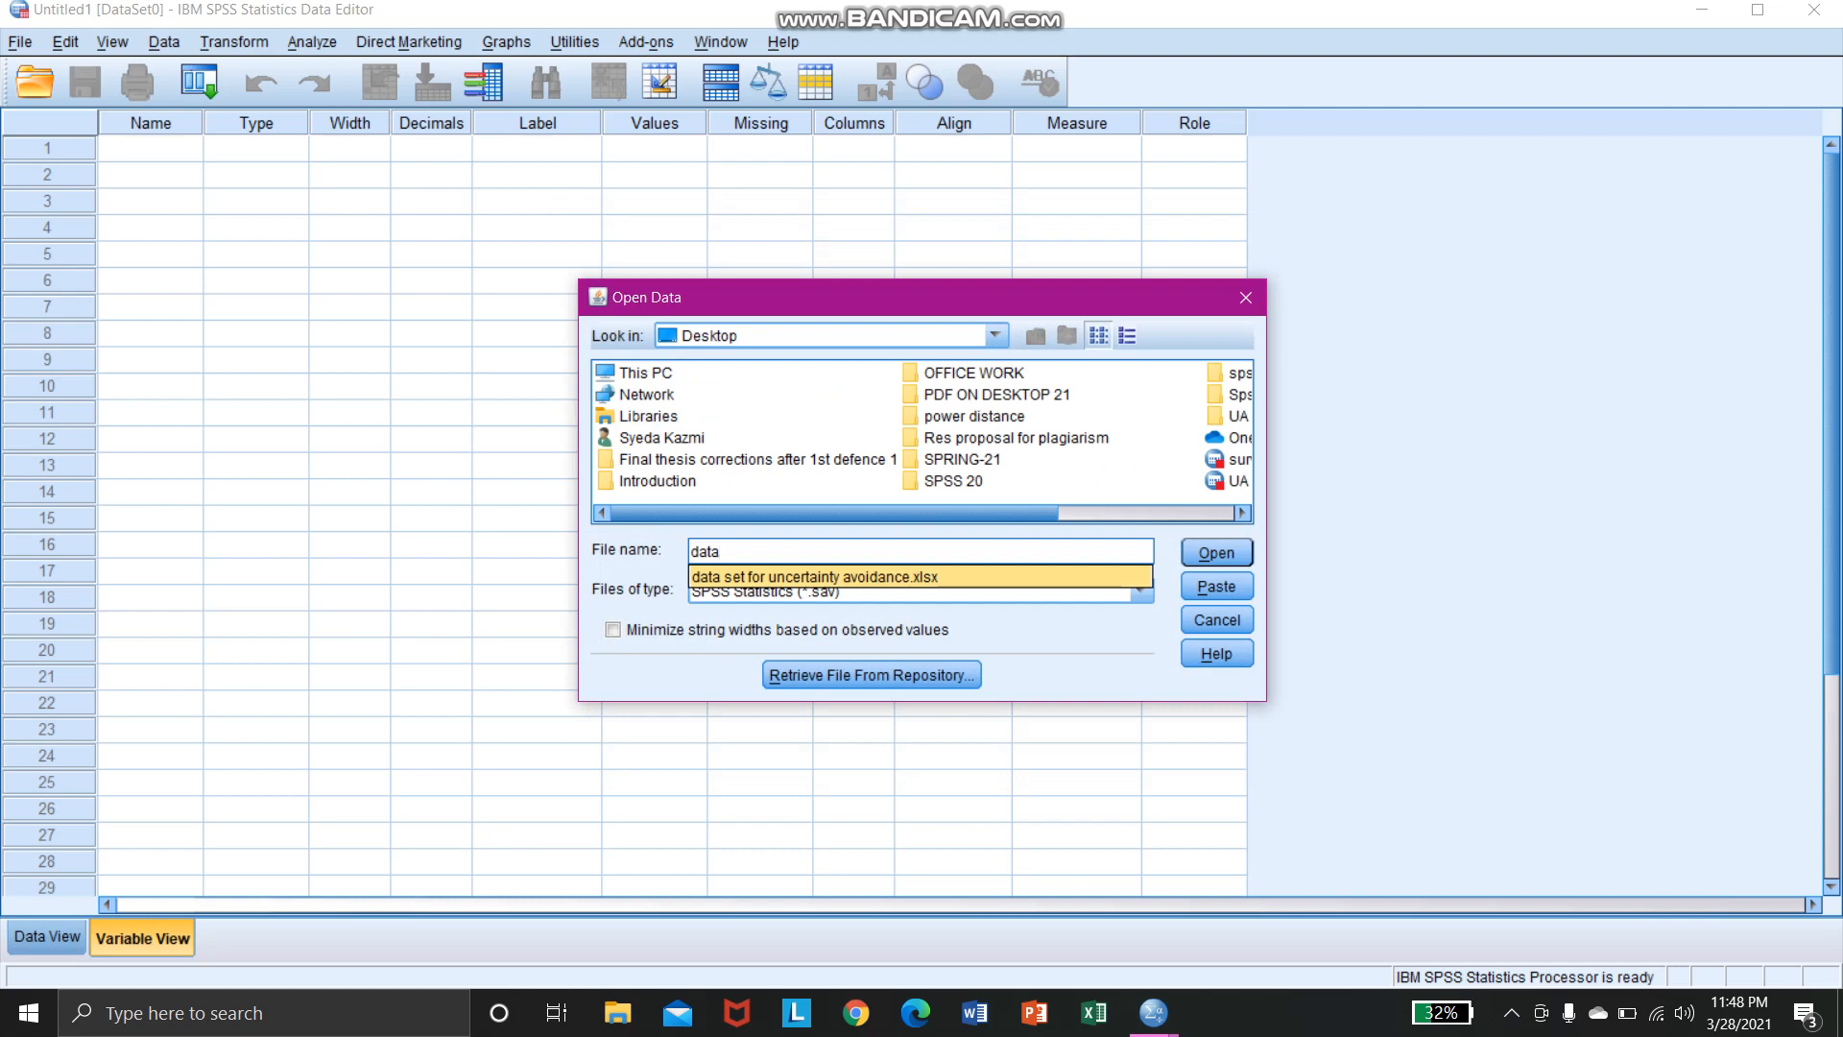
key(Return)
key(Tab)
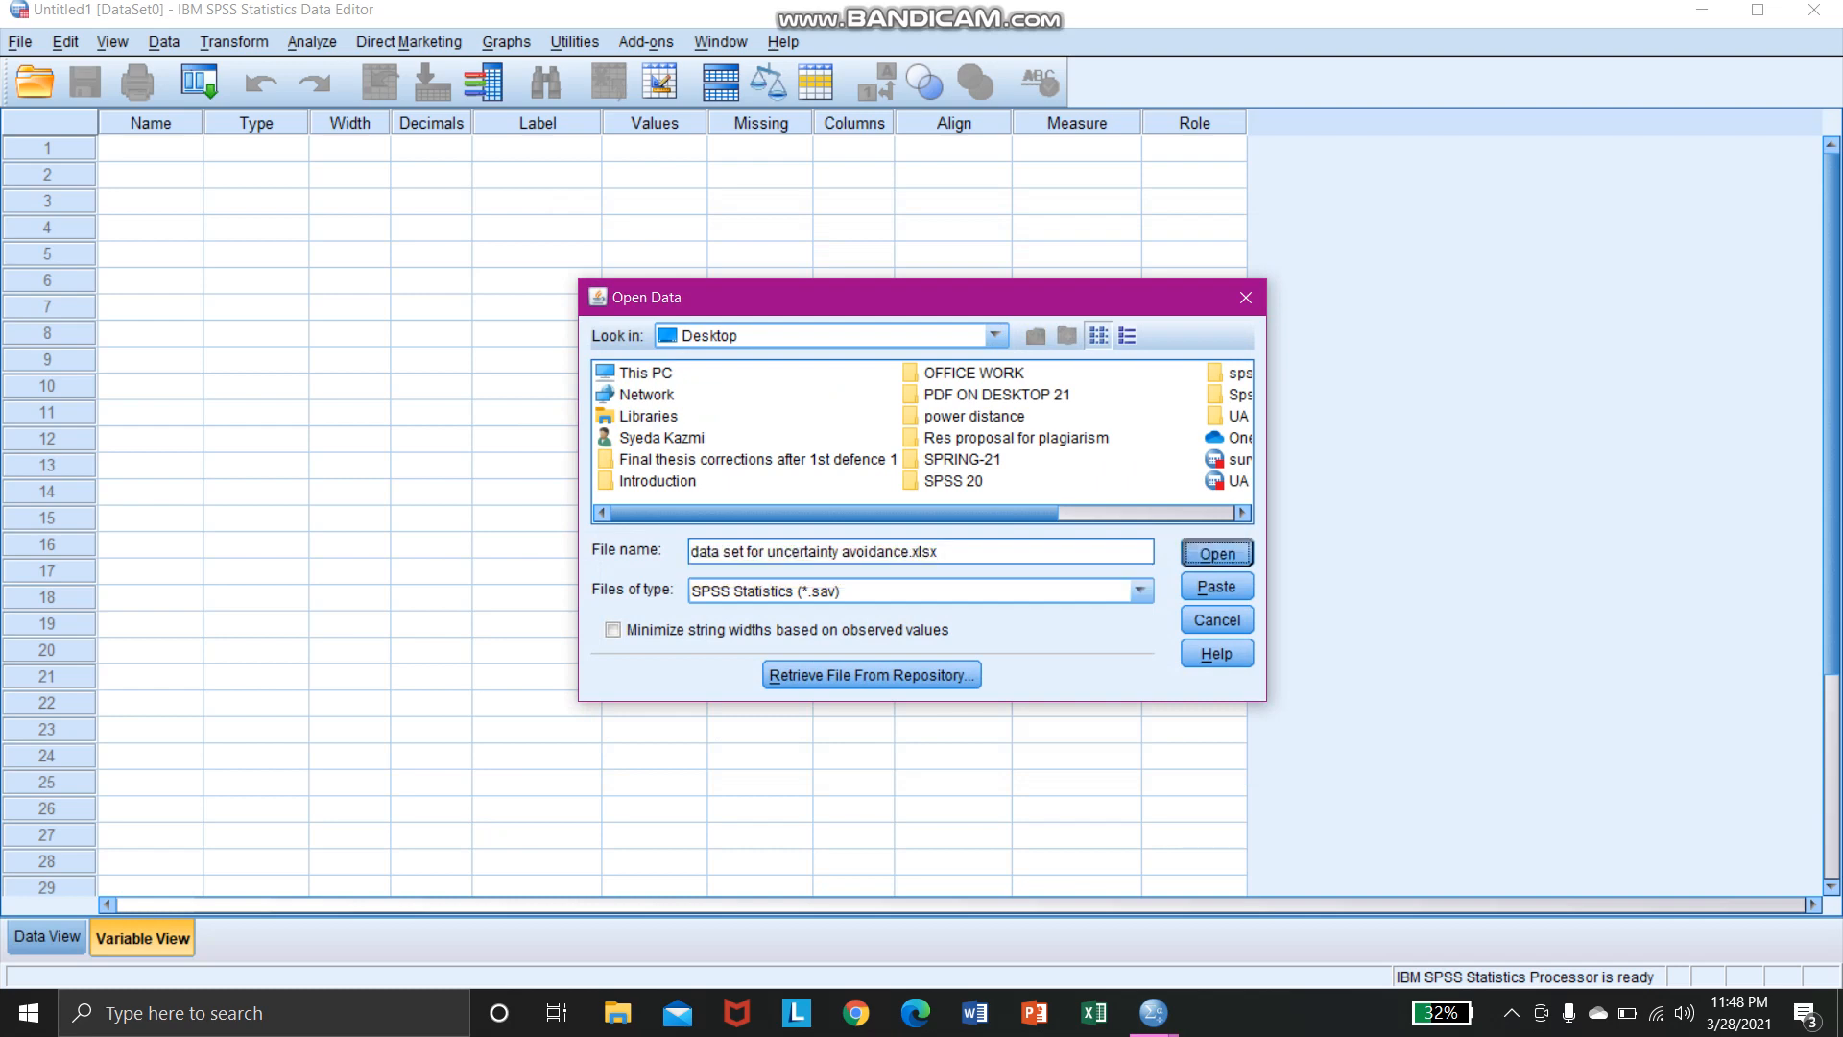
key(Return)
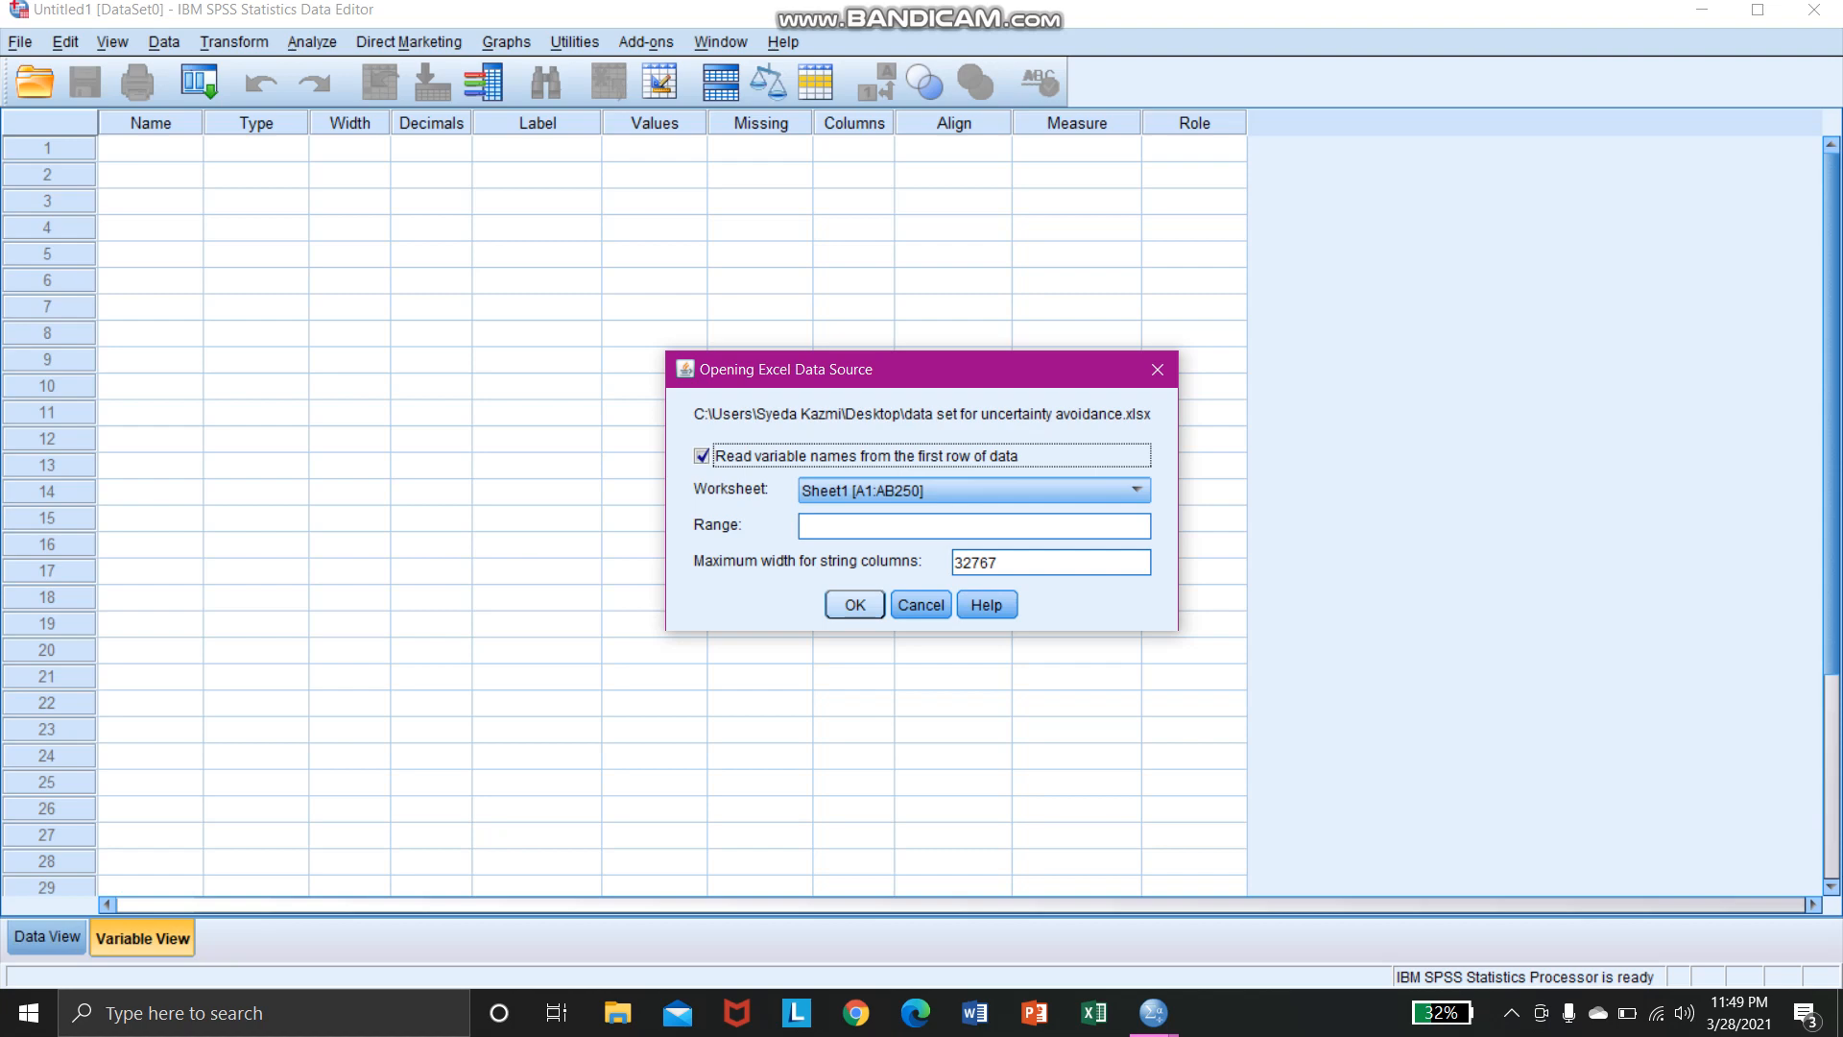
key(Return)
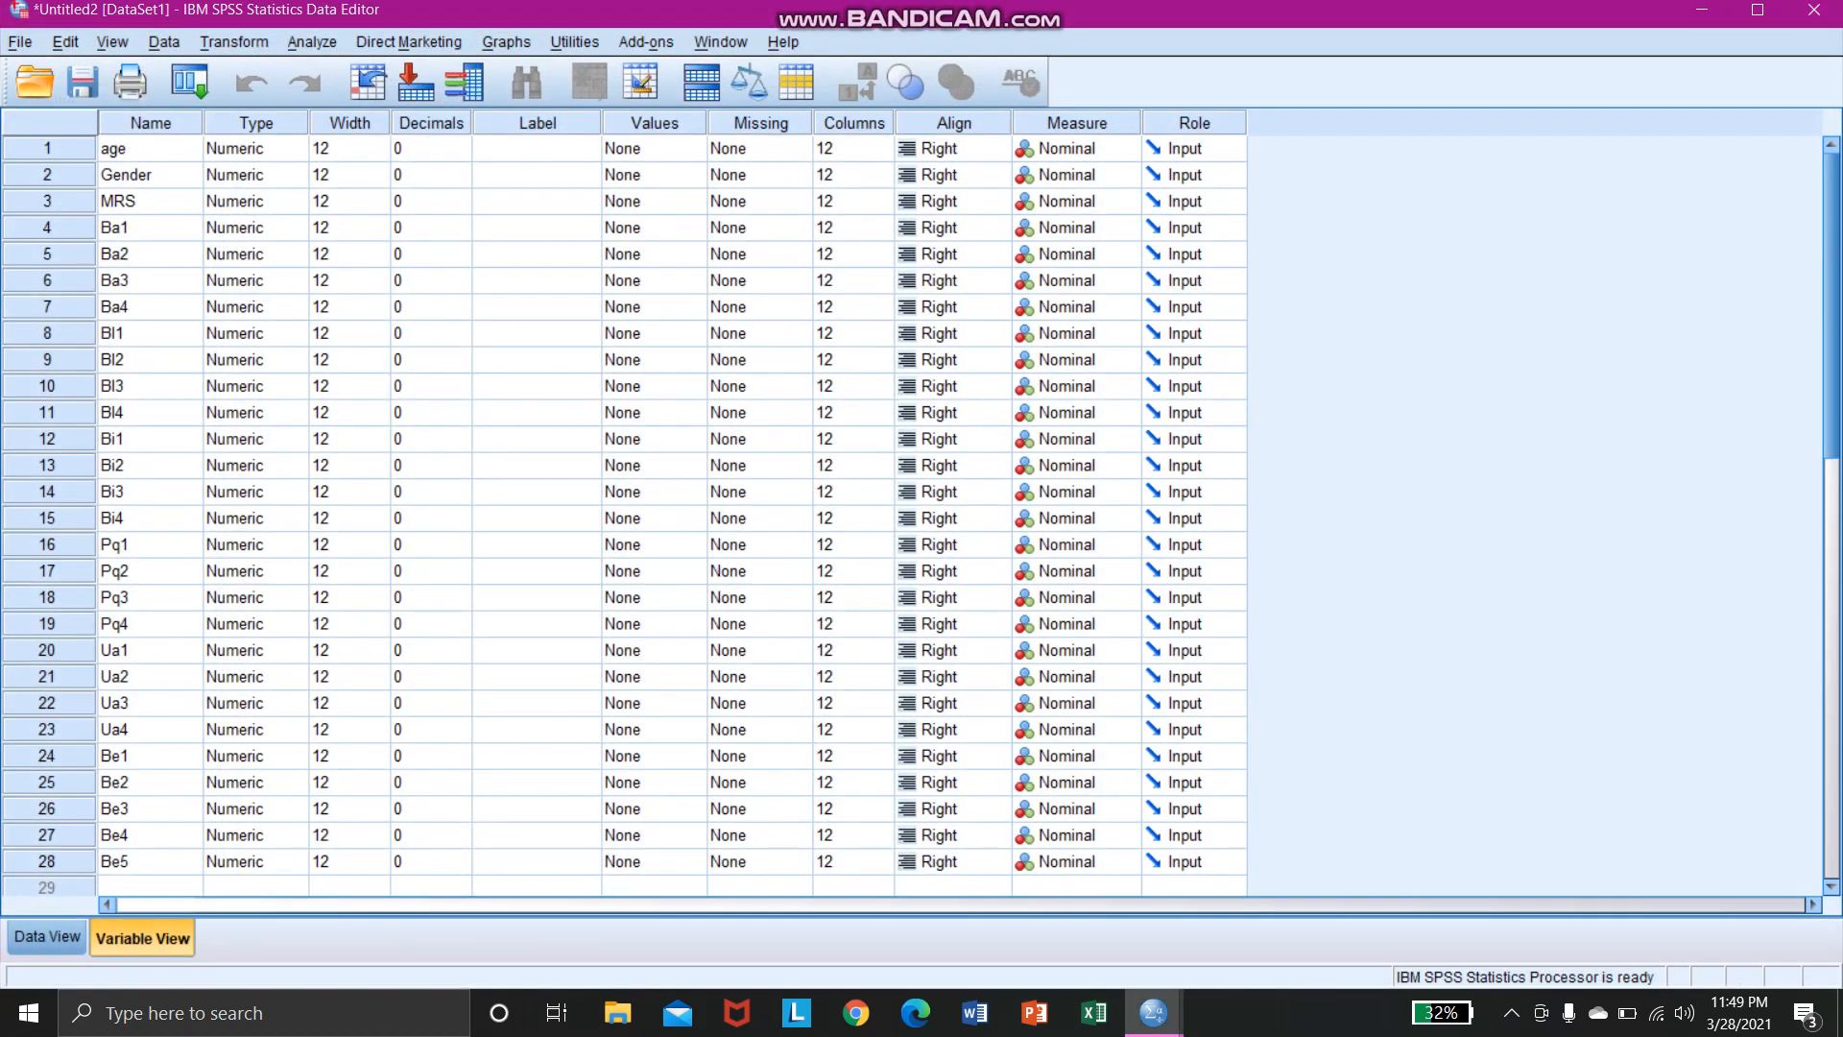
- Look over the imported data records and check the type settings of the age variable
click(47, 935)
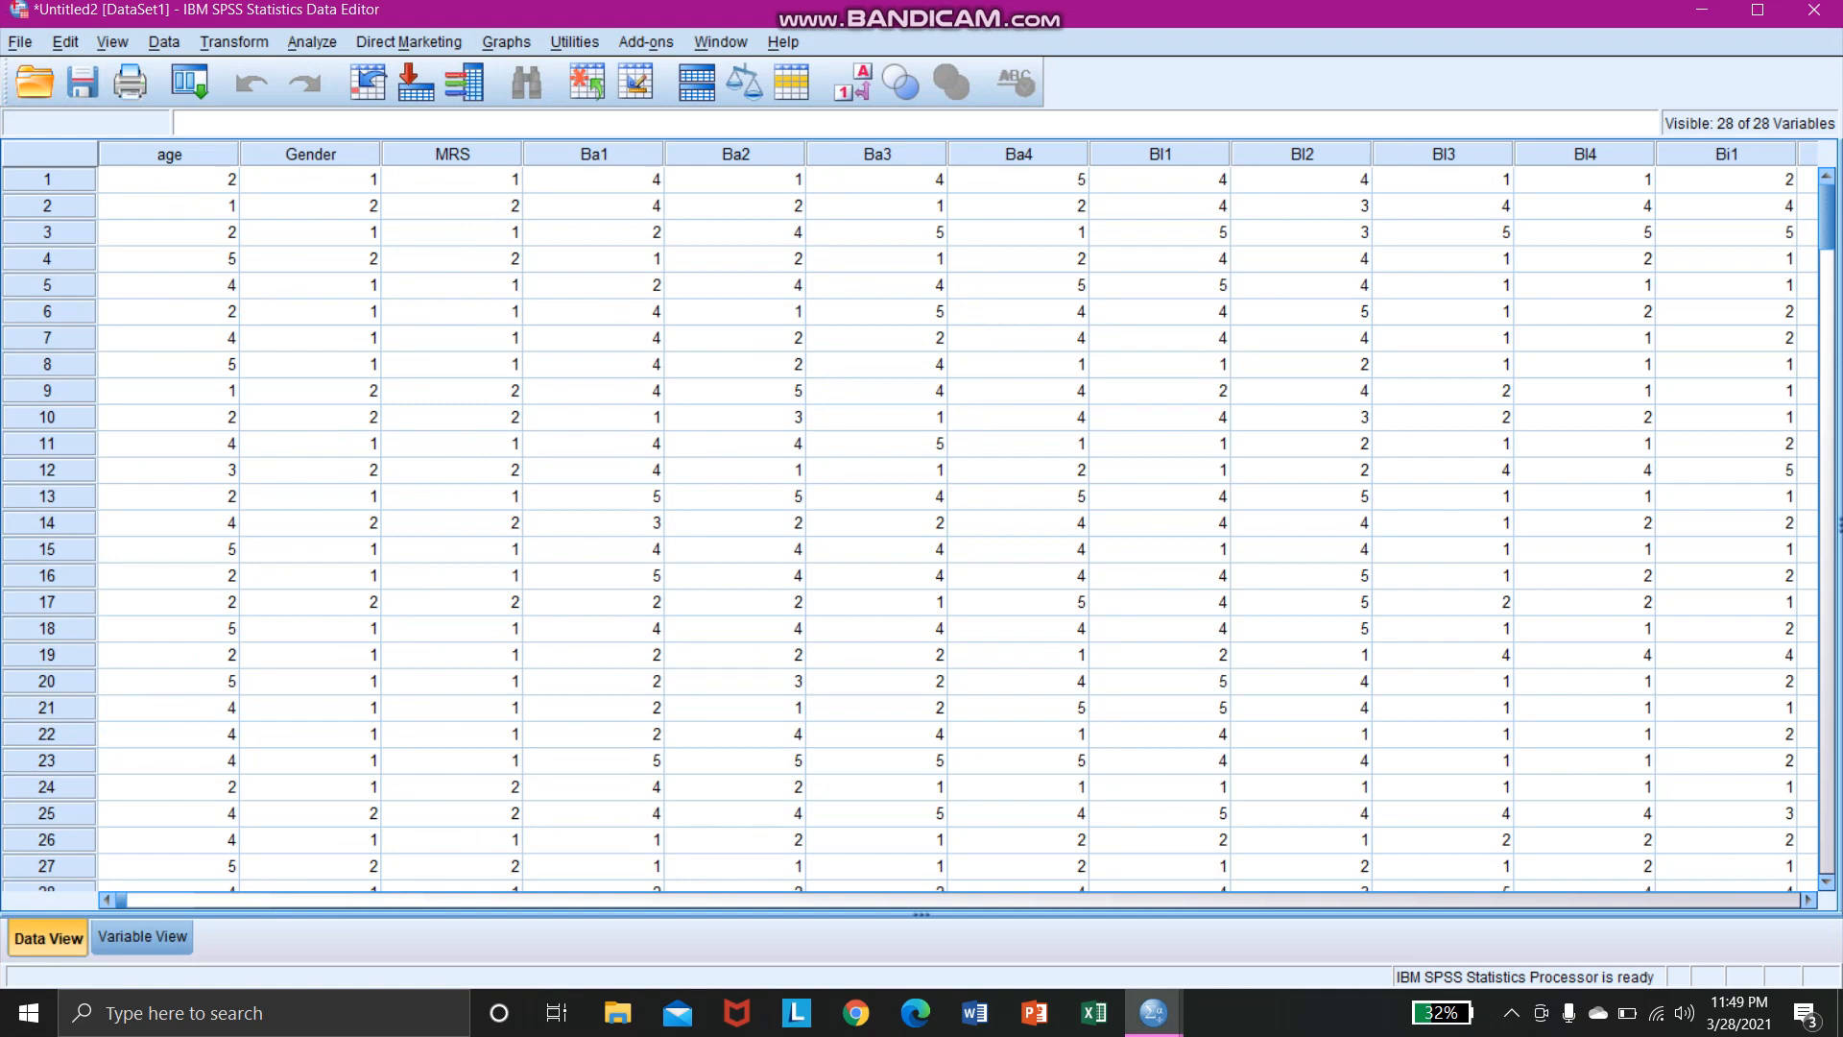
click(142, 937)
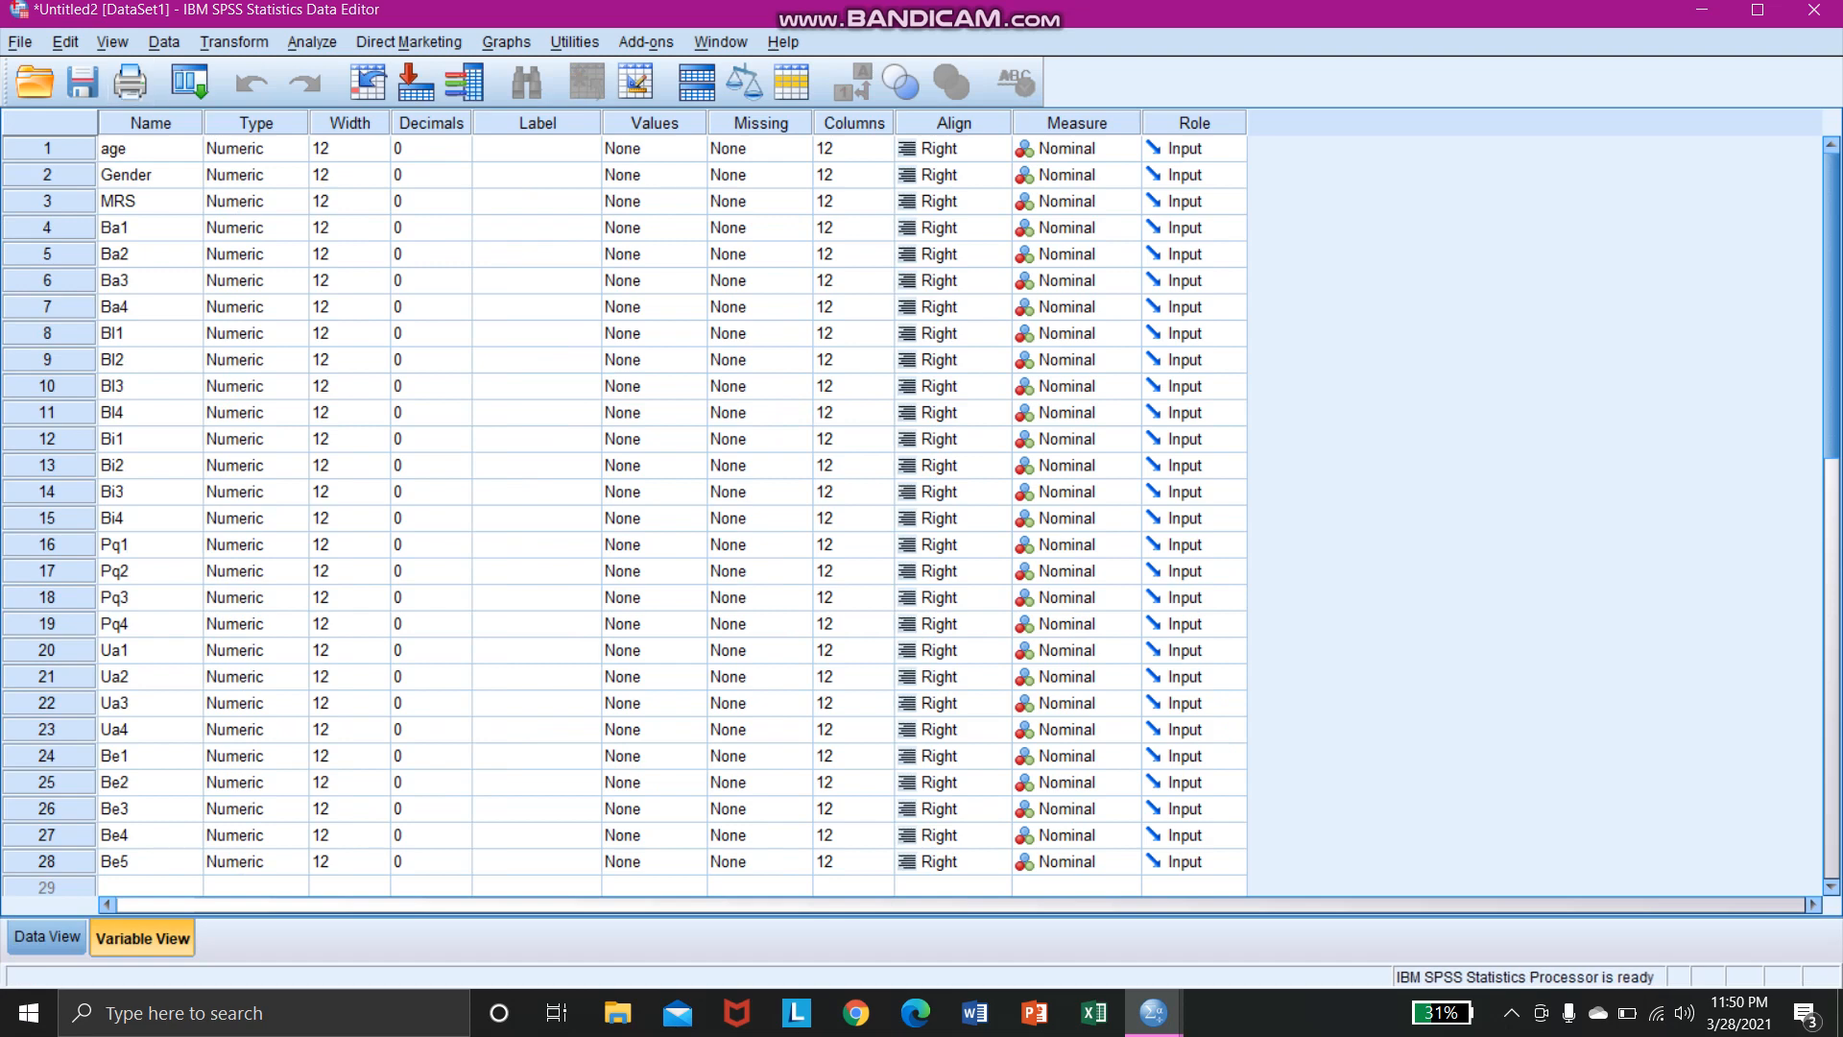
click(295, 149)
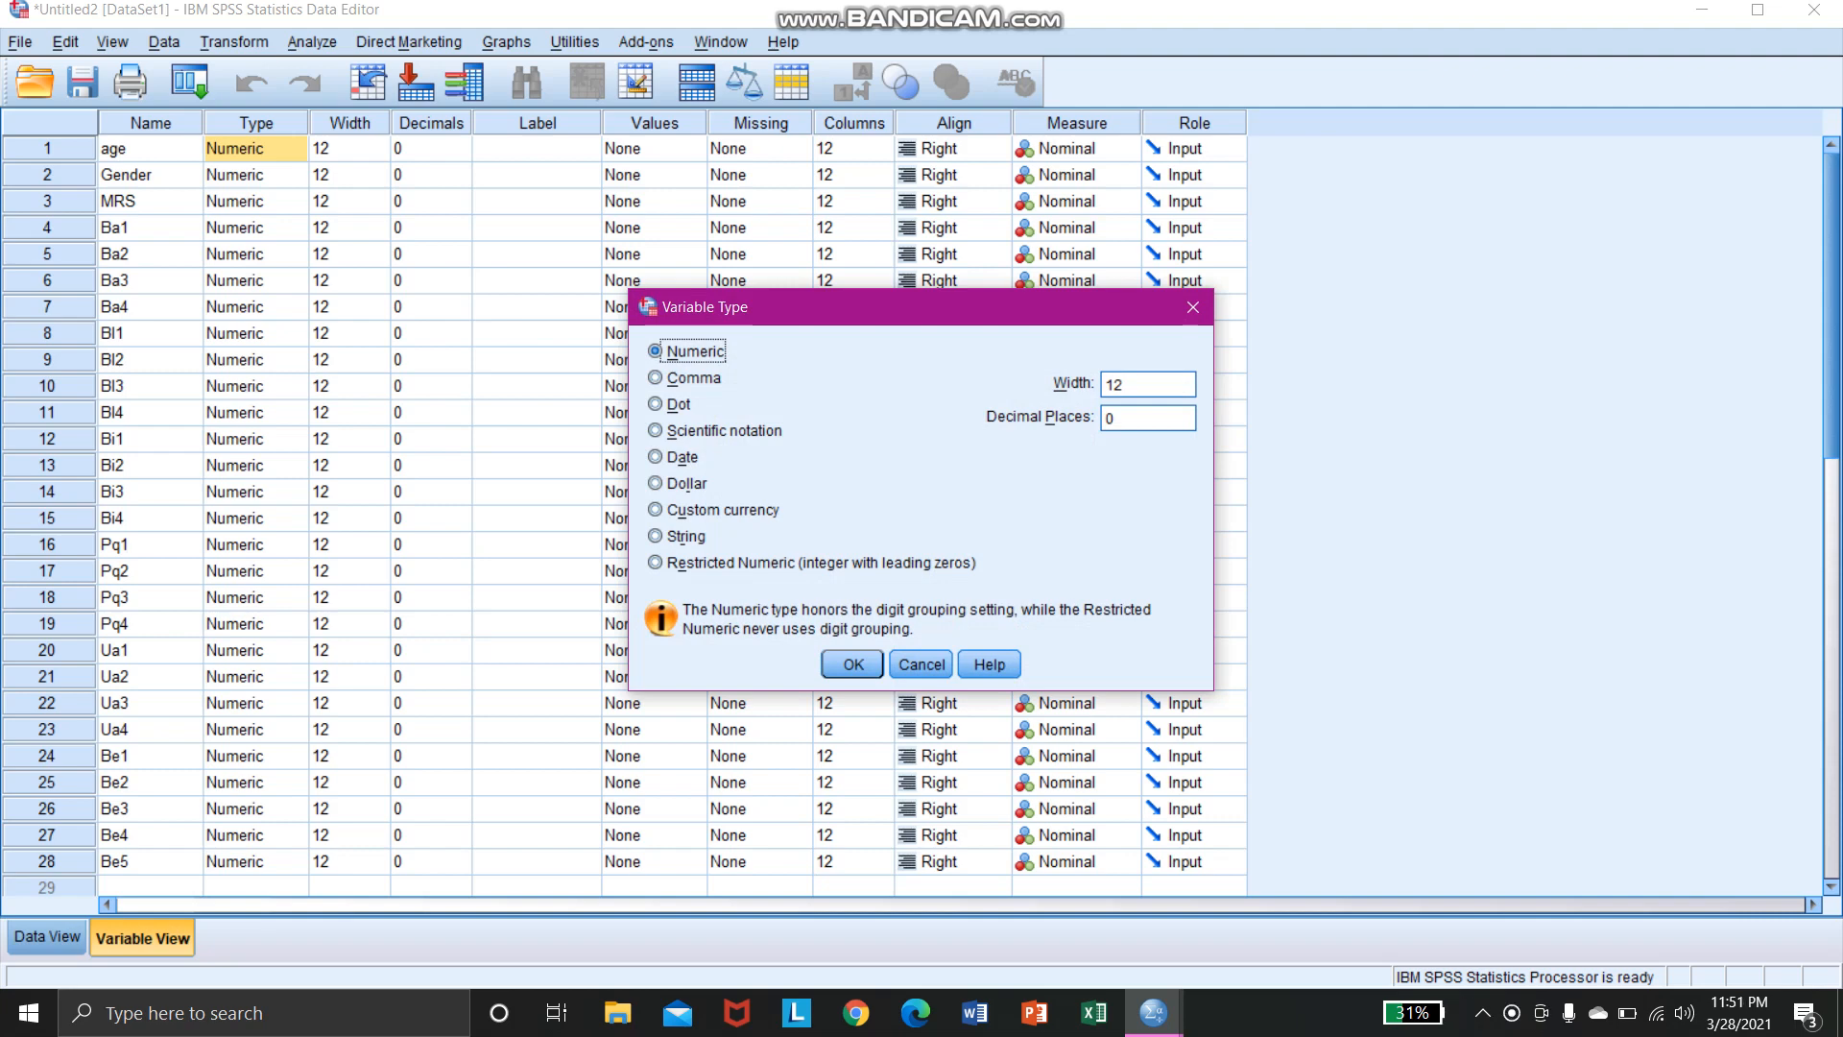
click(853, 664)
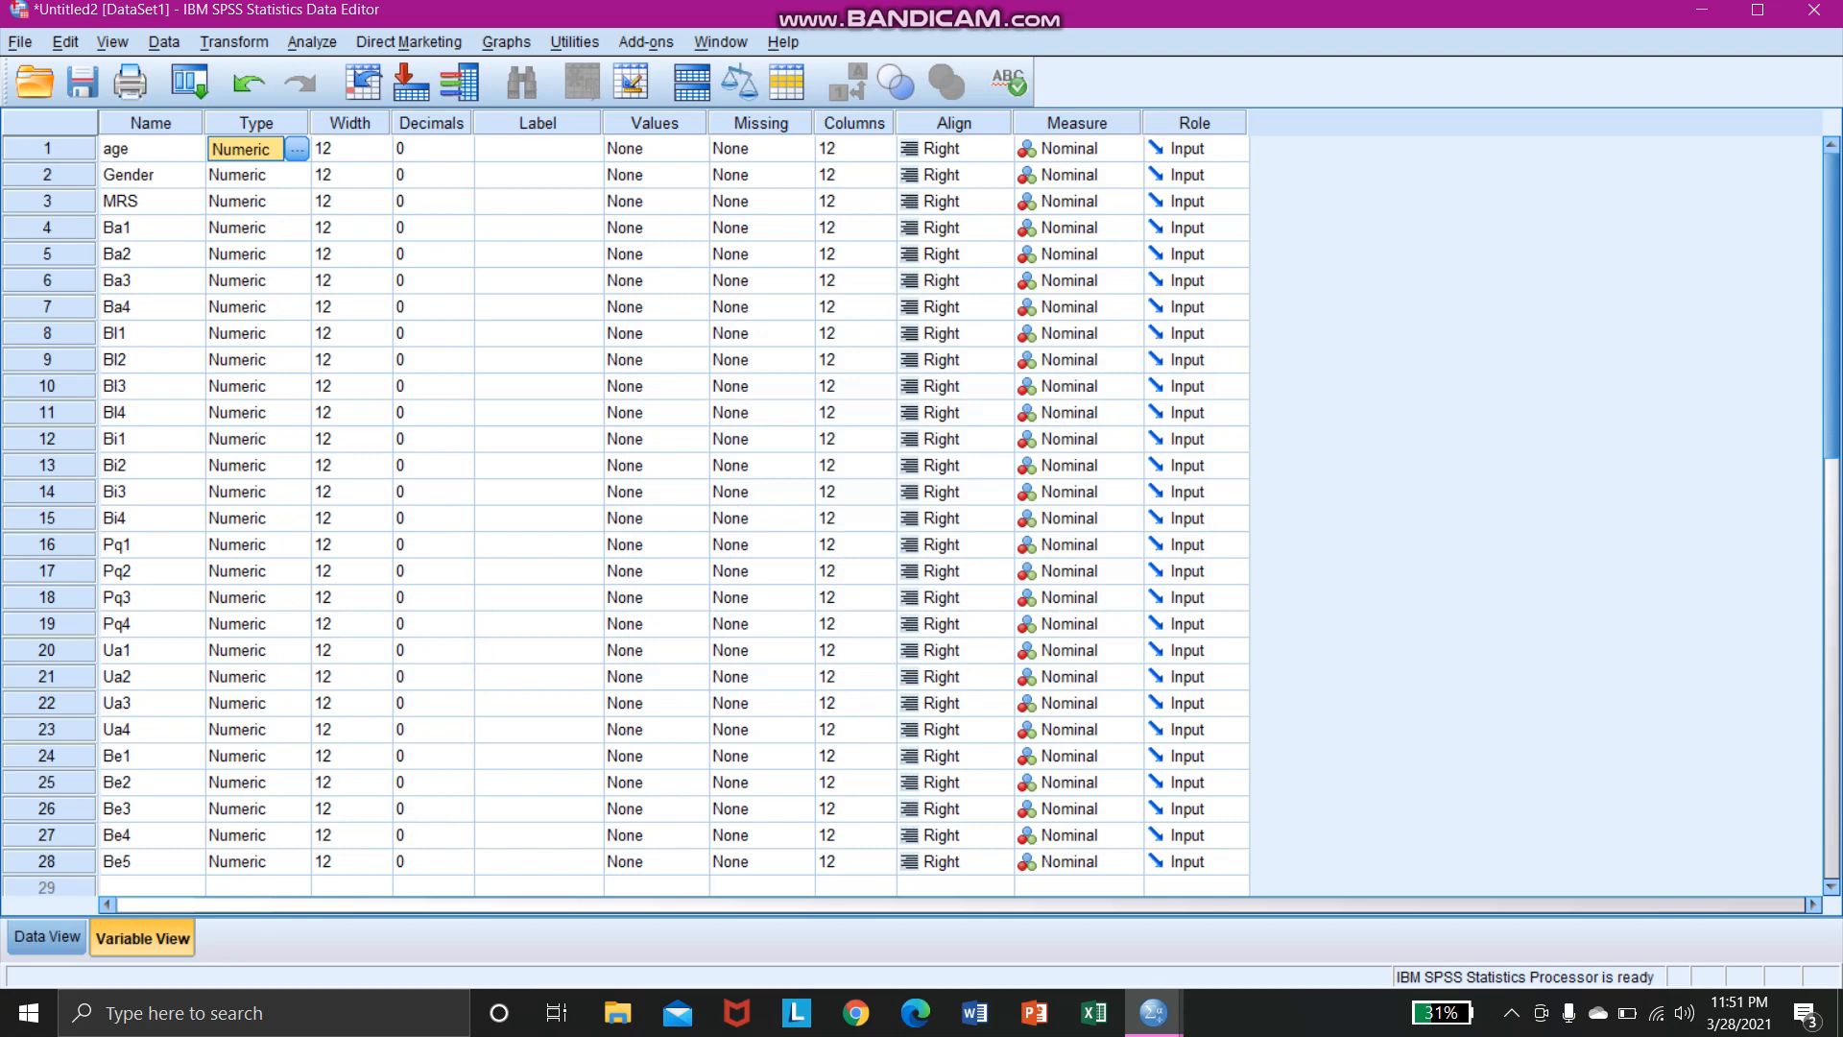
- Set the age variable's decimals to 2 and check how its values display in the data records
click(425, 149)
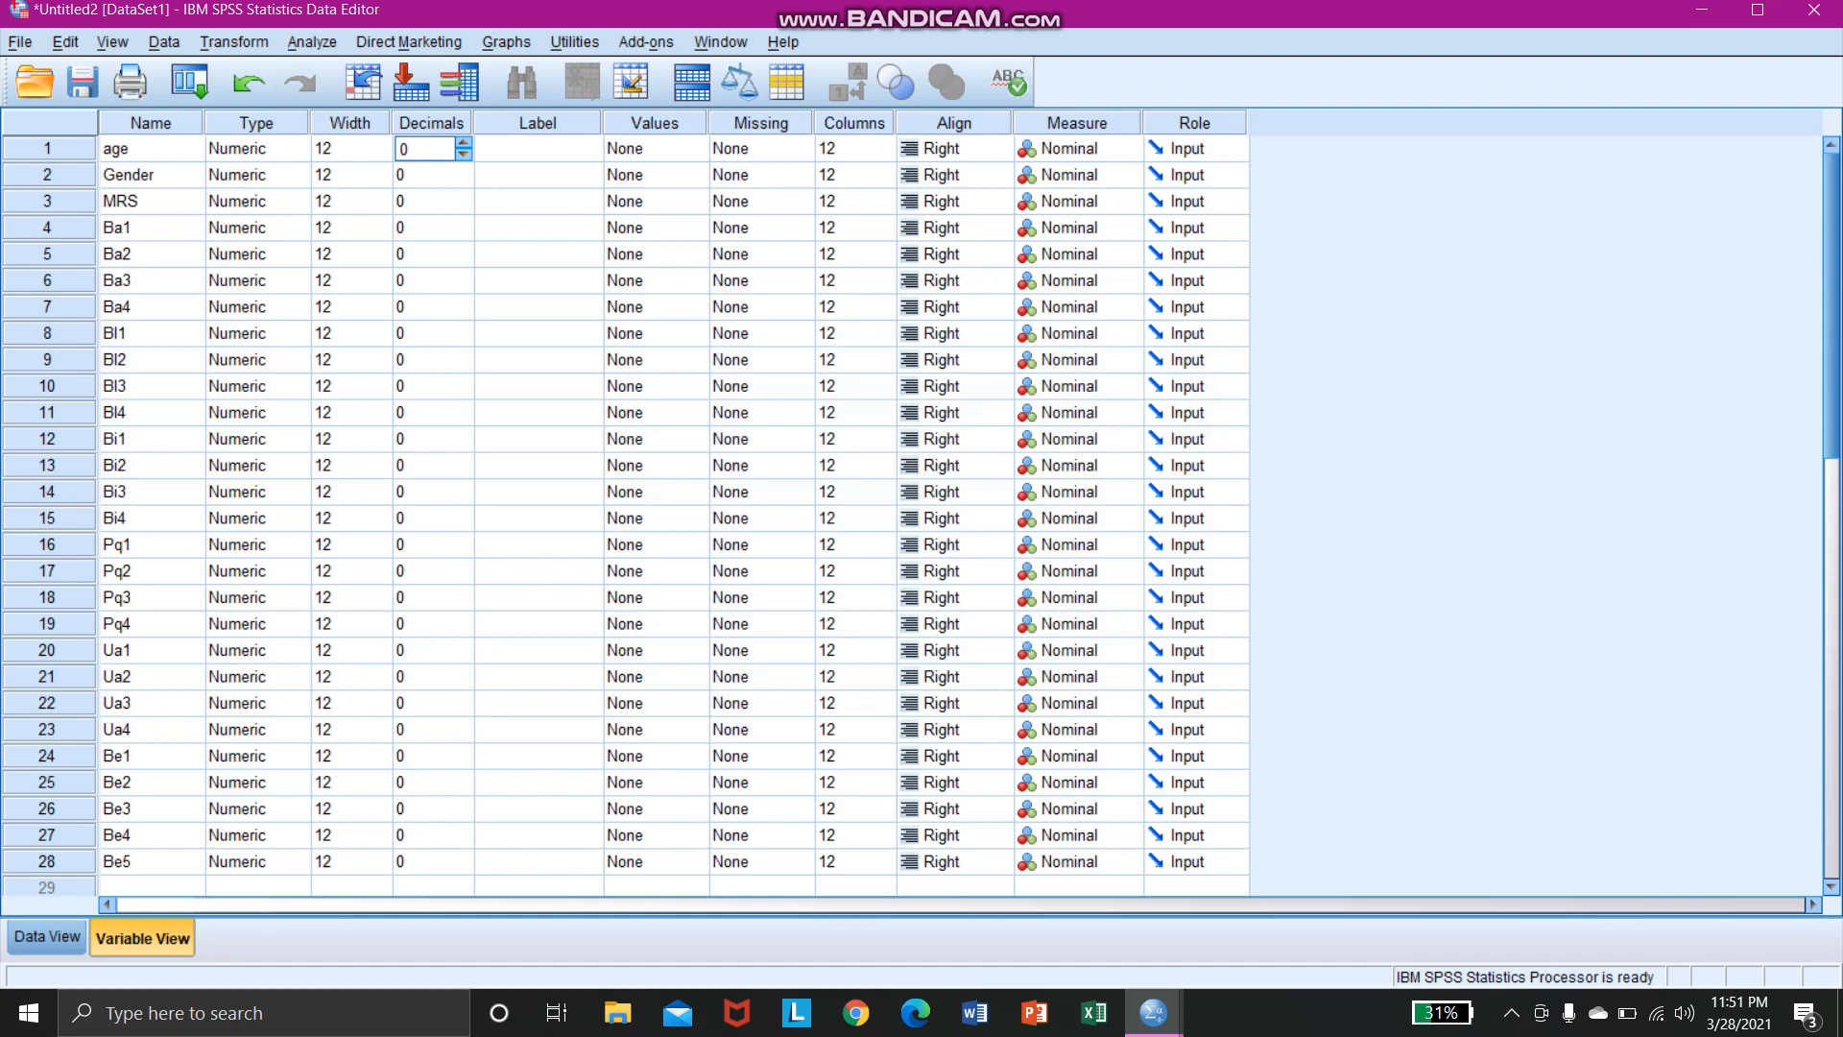
key(Up)
key(ctrl+t)
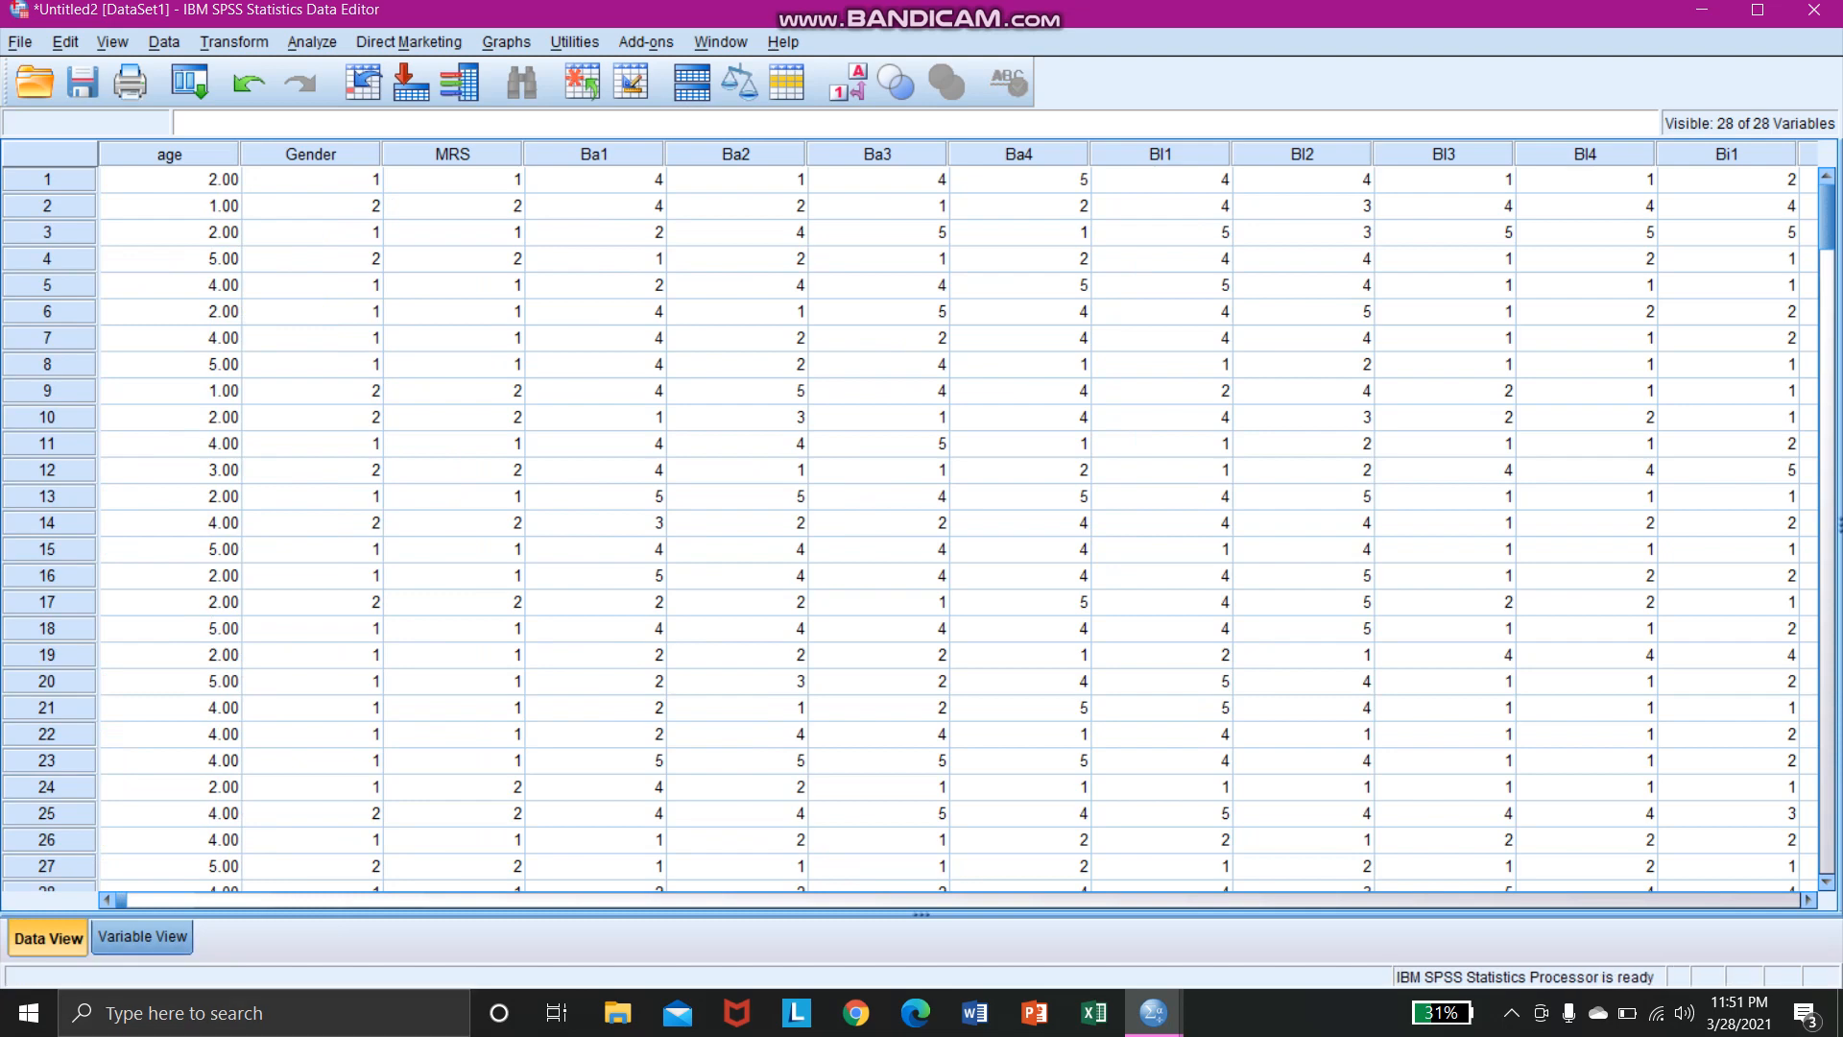
key(ctrl+t)
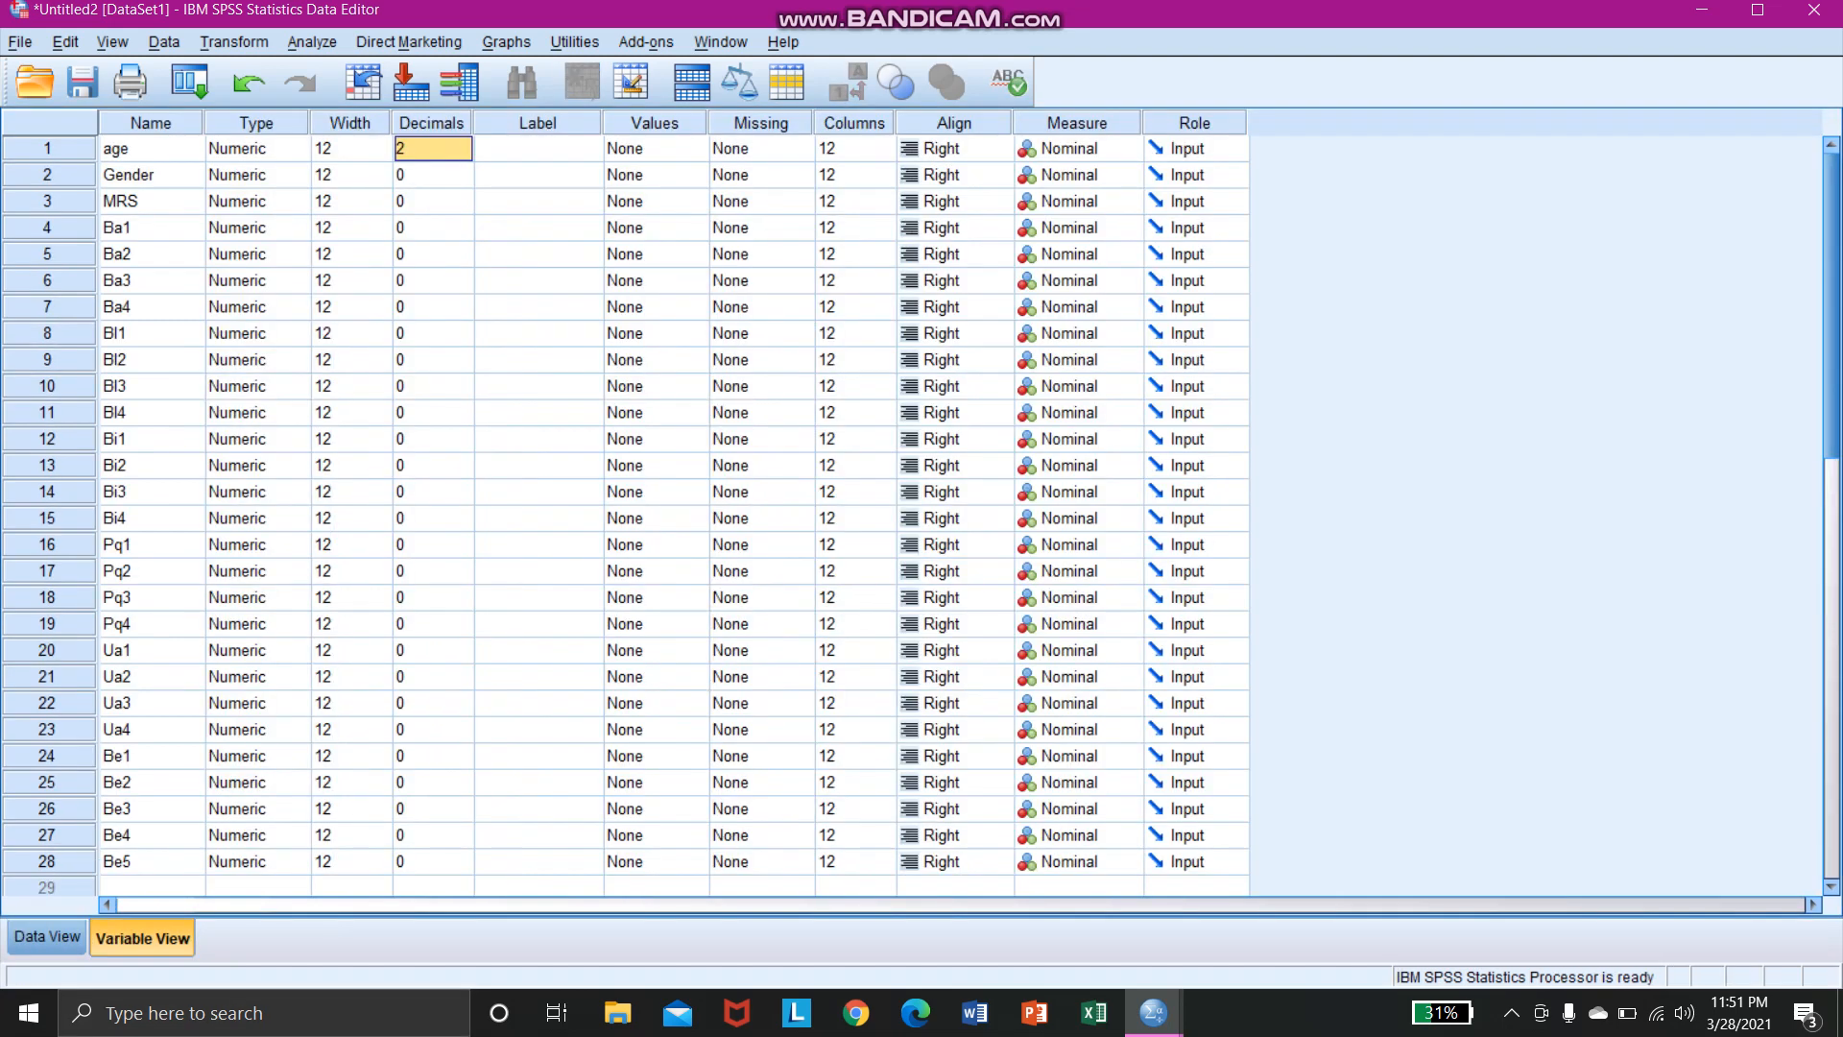
- Set the age variable's decimals back to 0
text(1)
key(Down)
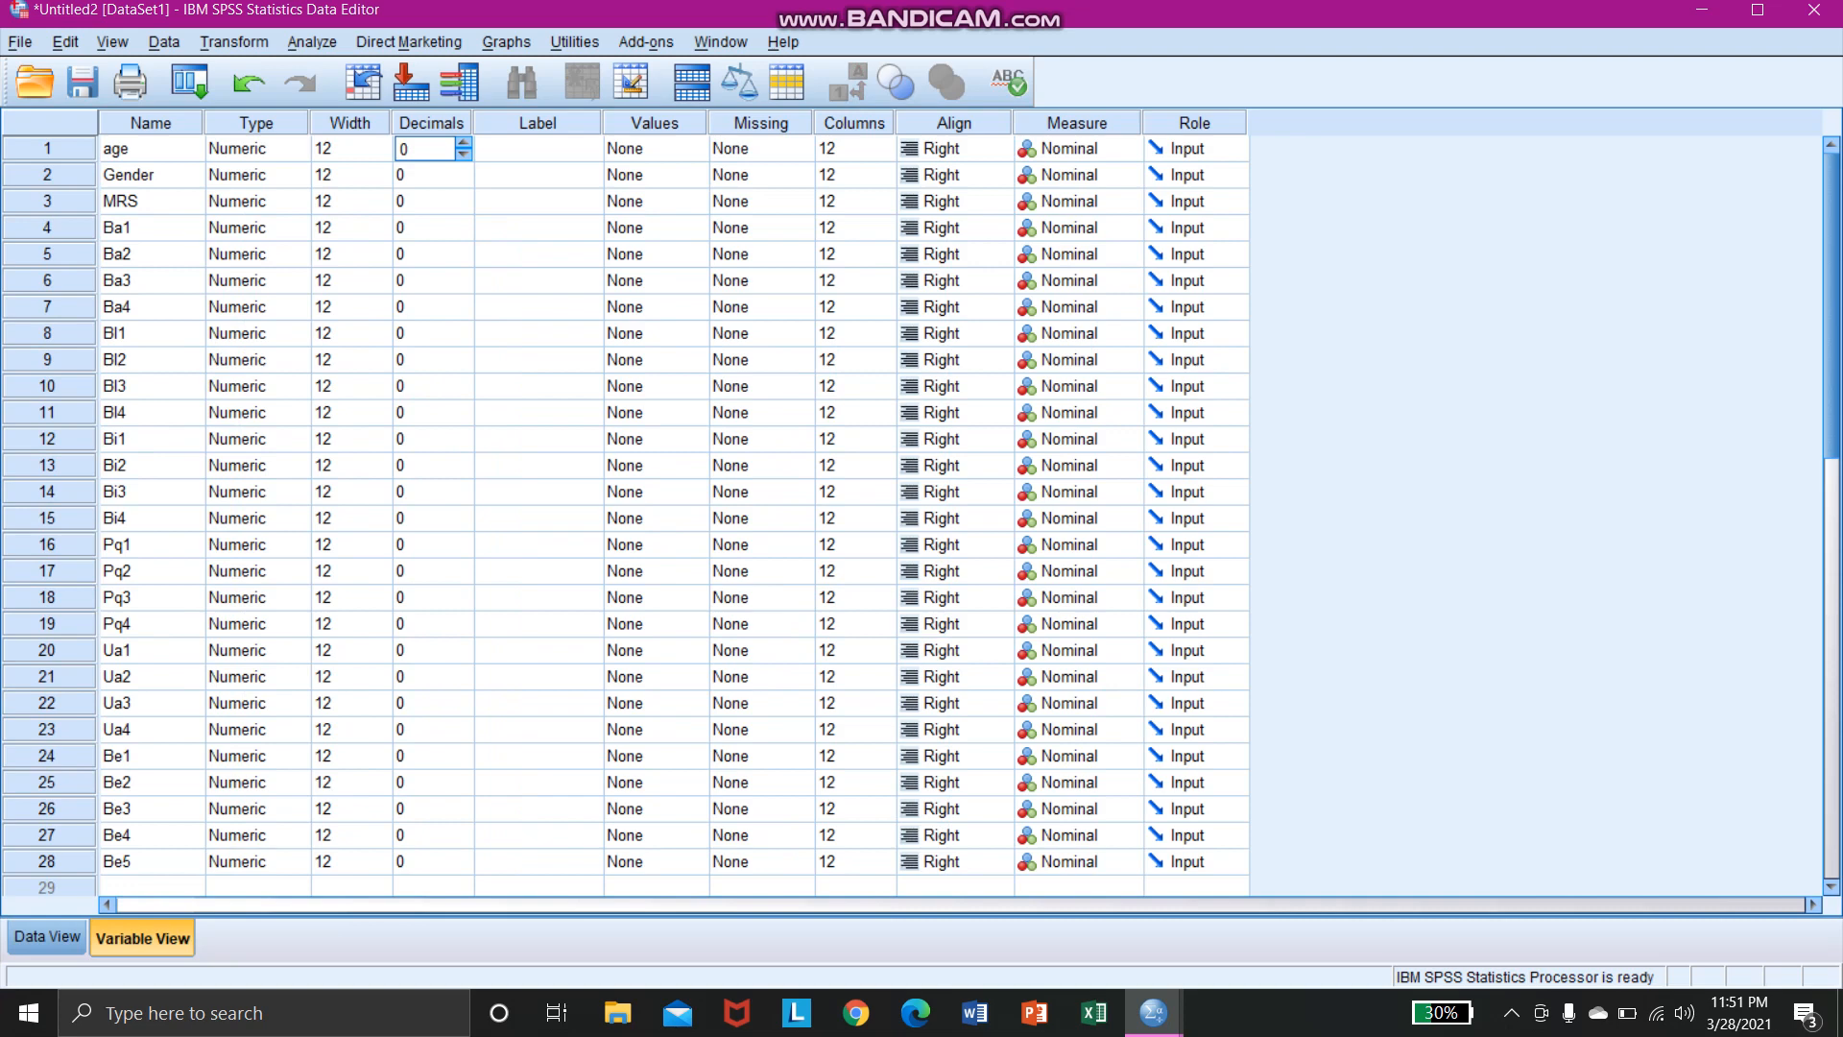
- Make the Label column in the variable list moderately wider
drag(602, 123, 981, 123)
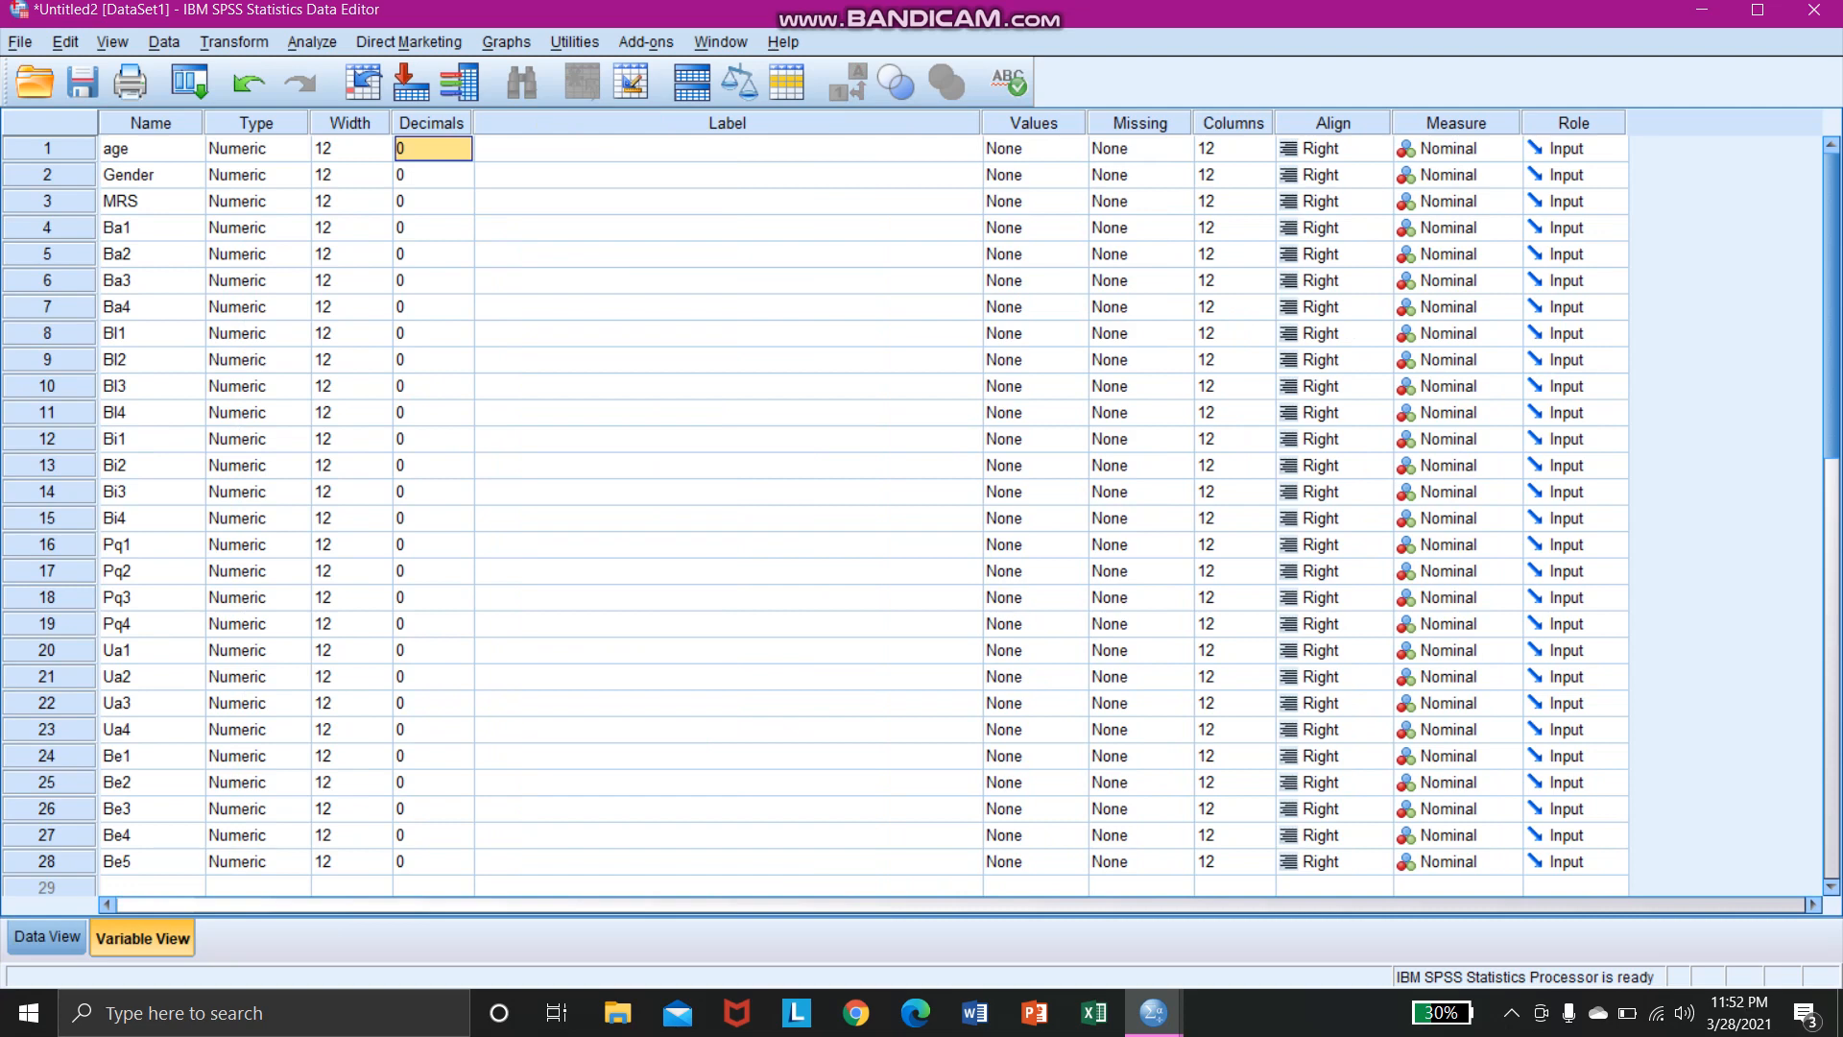
drag(981, 123, 714, 181)
right_click(713, 183)
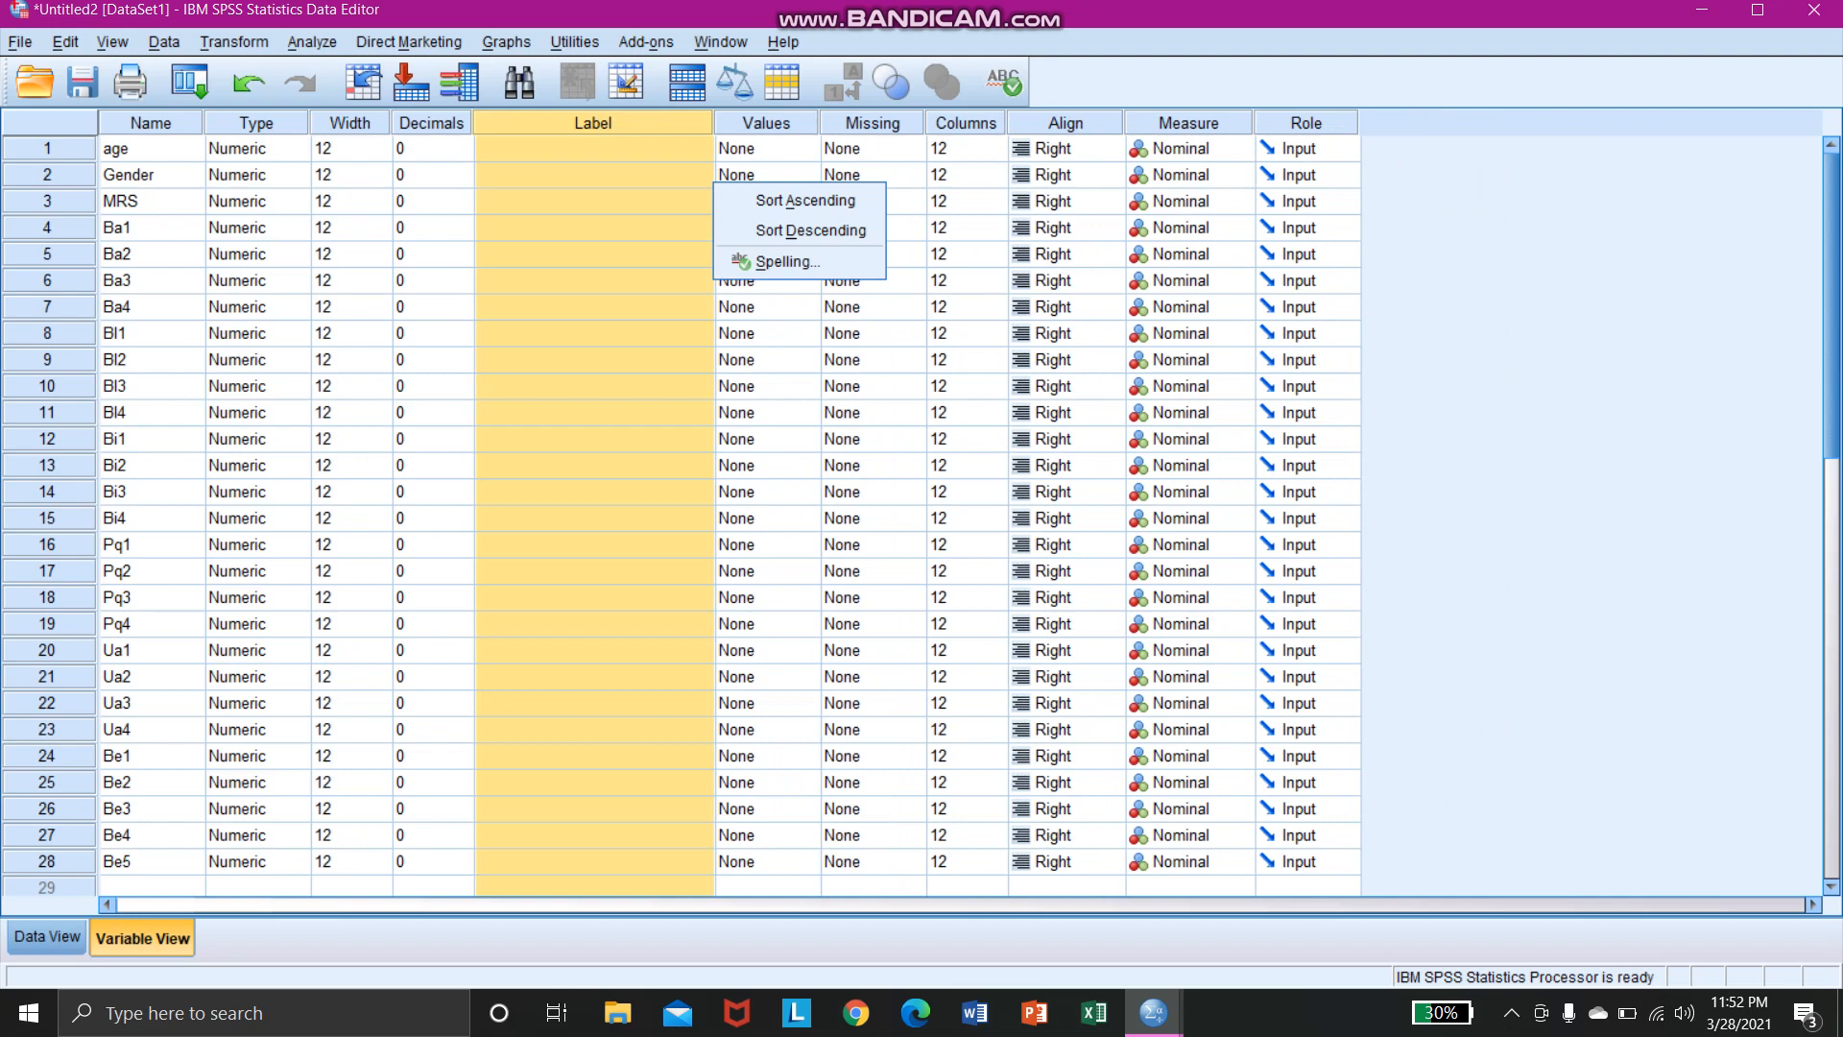
- Look at the age variable's value label settings and check its codes in the data records
click(753, 148)
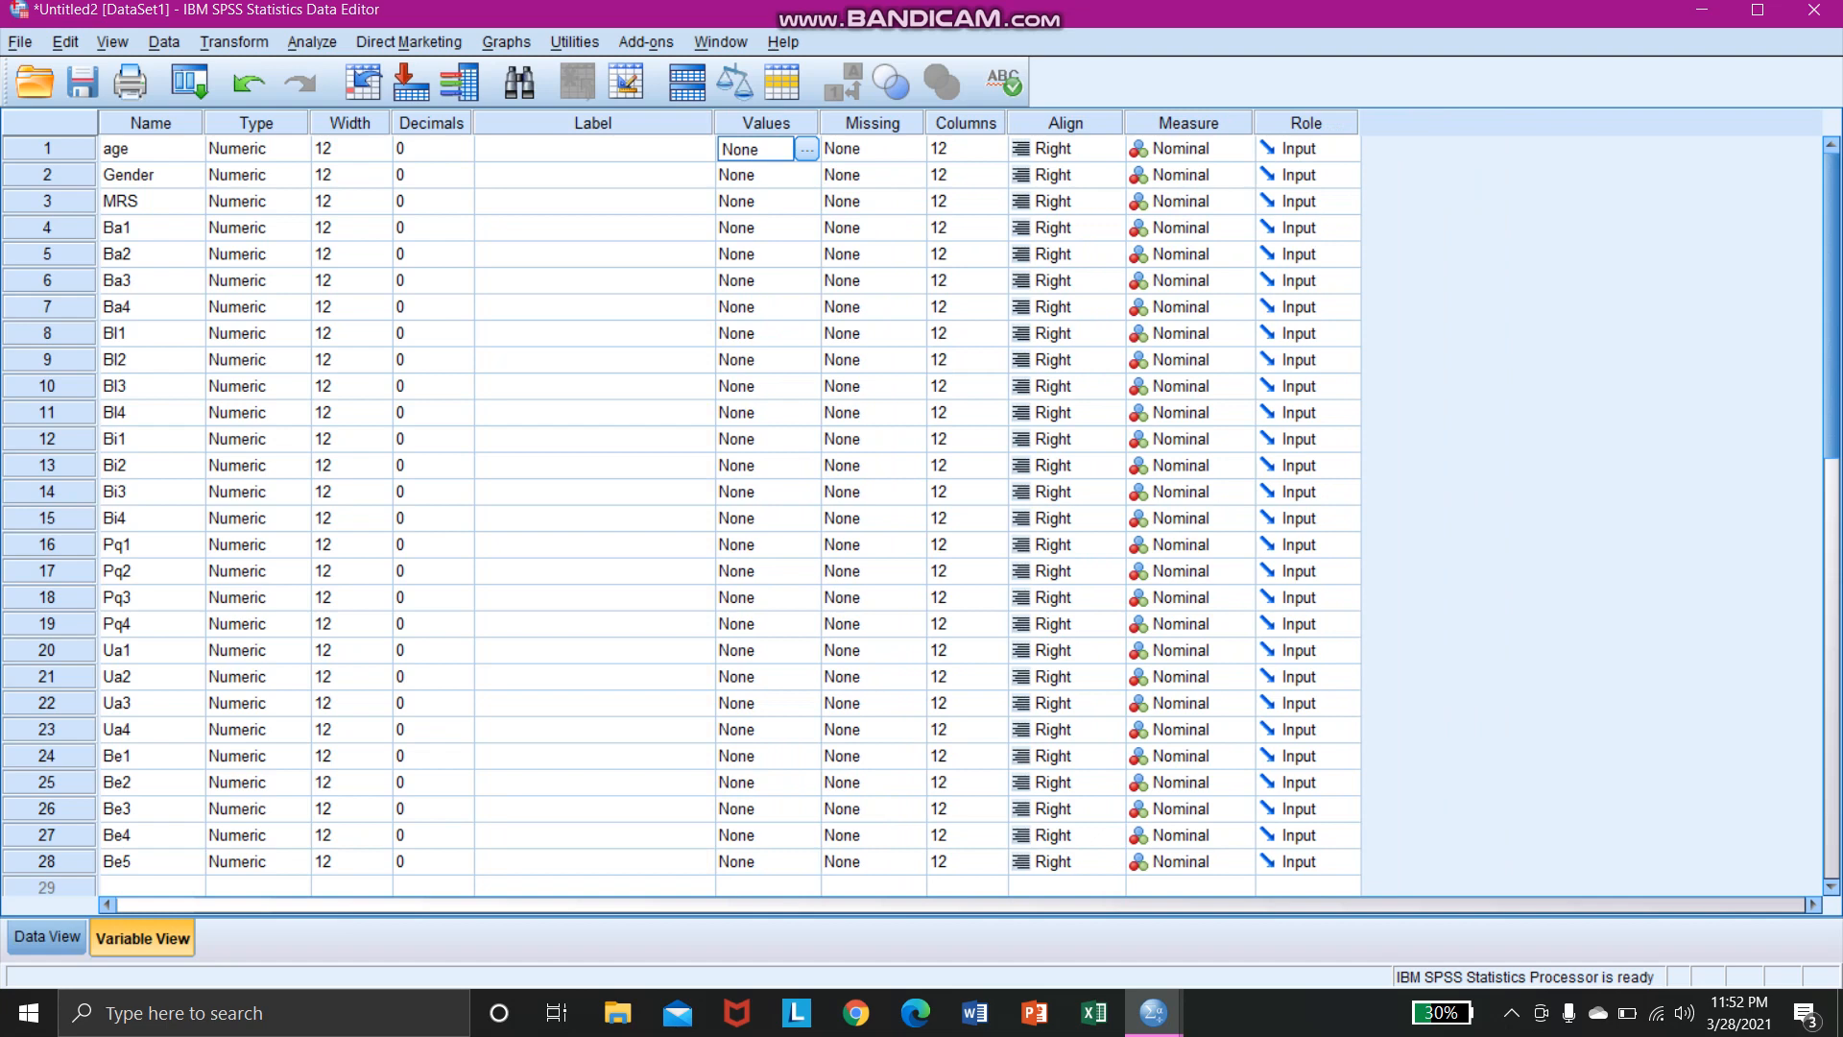
click(807, 149)
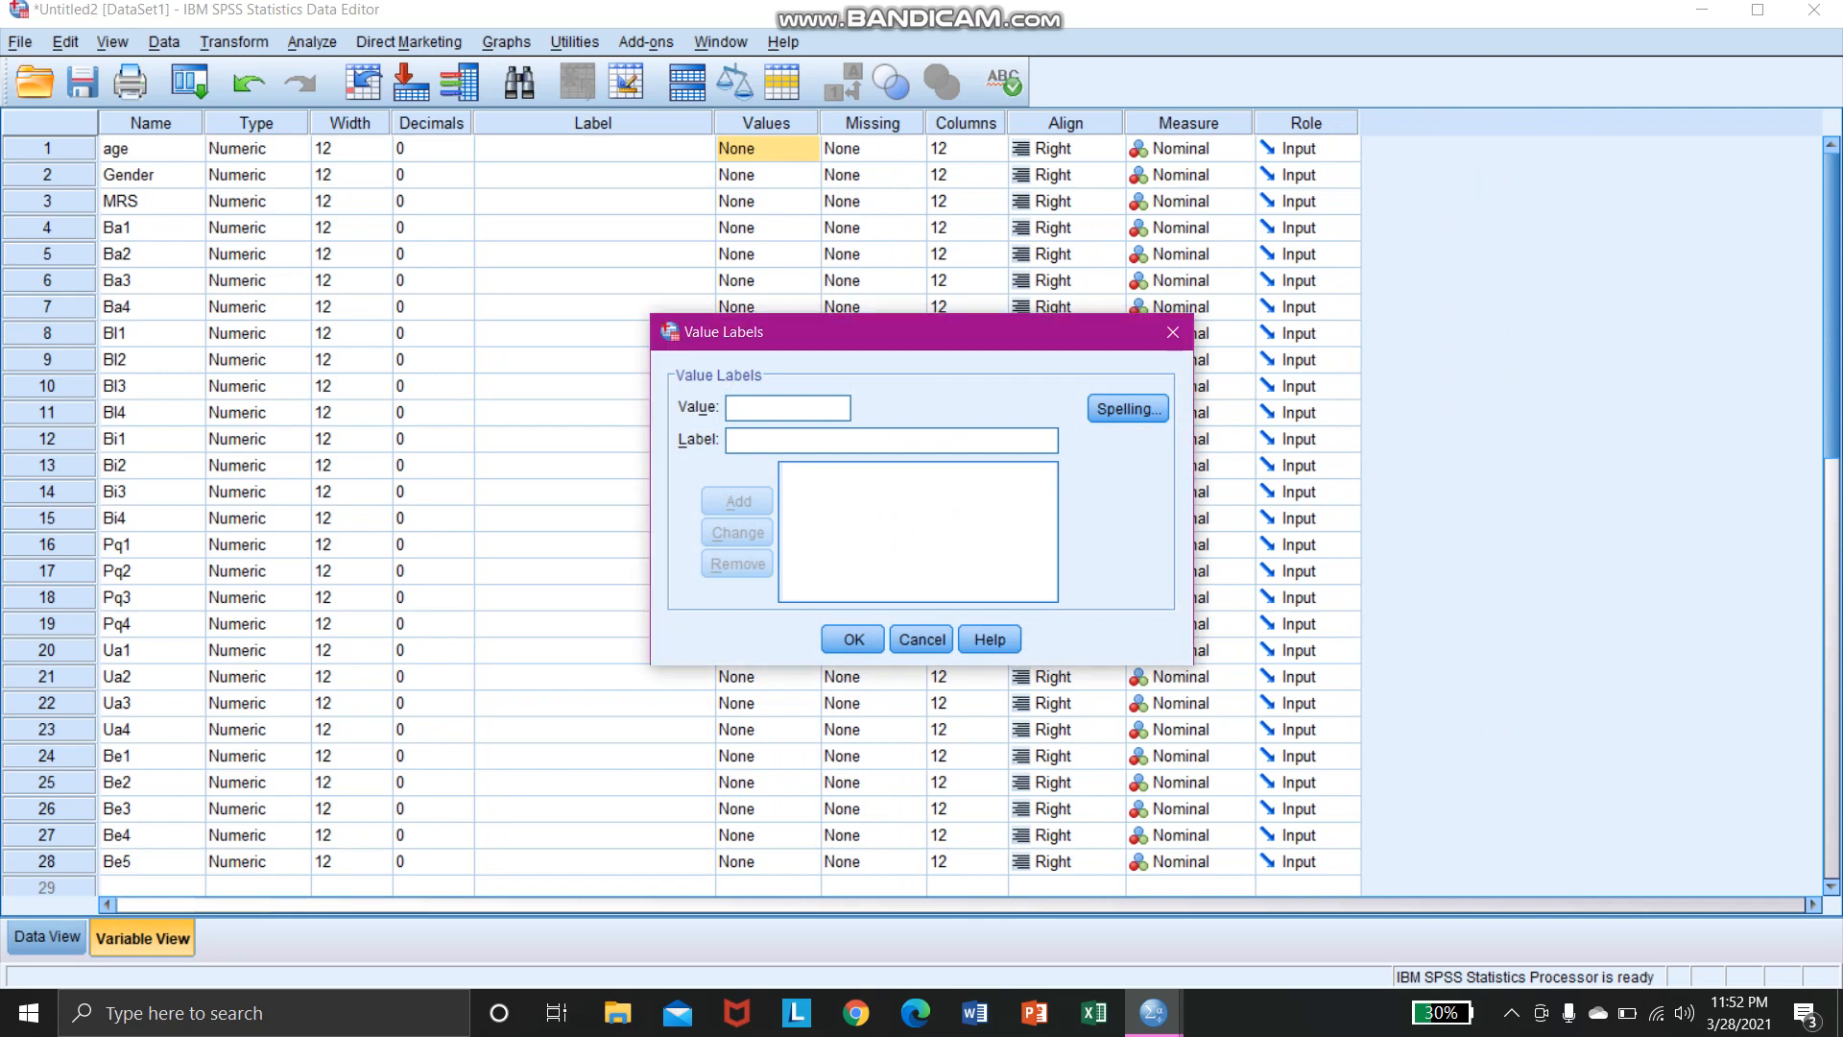
key(Escape)
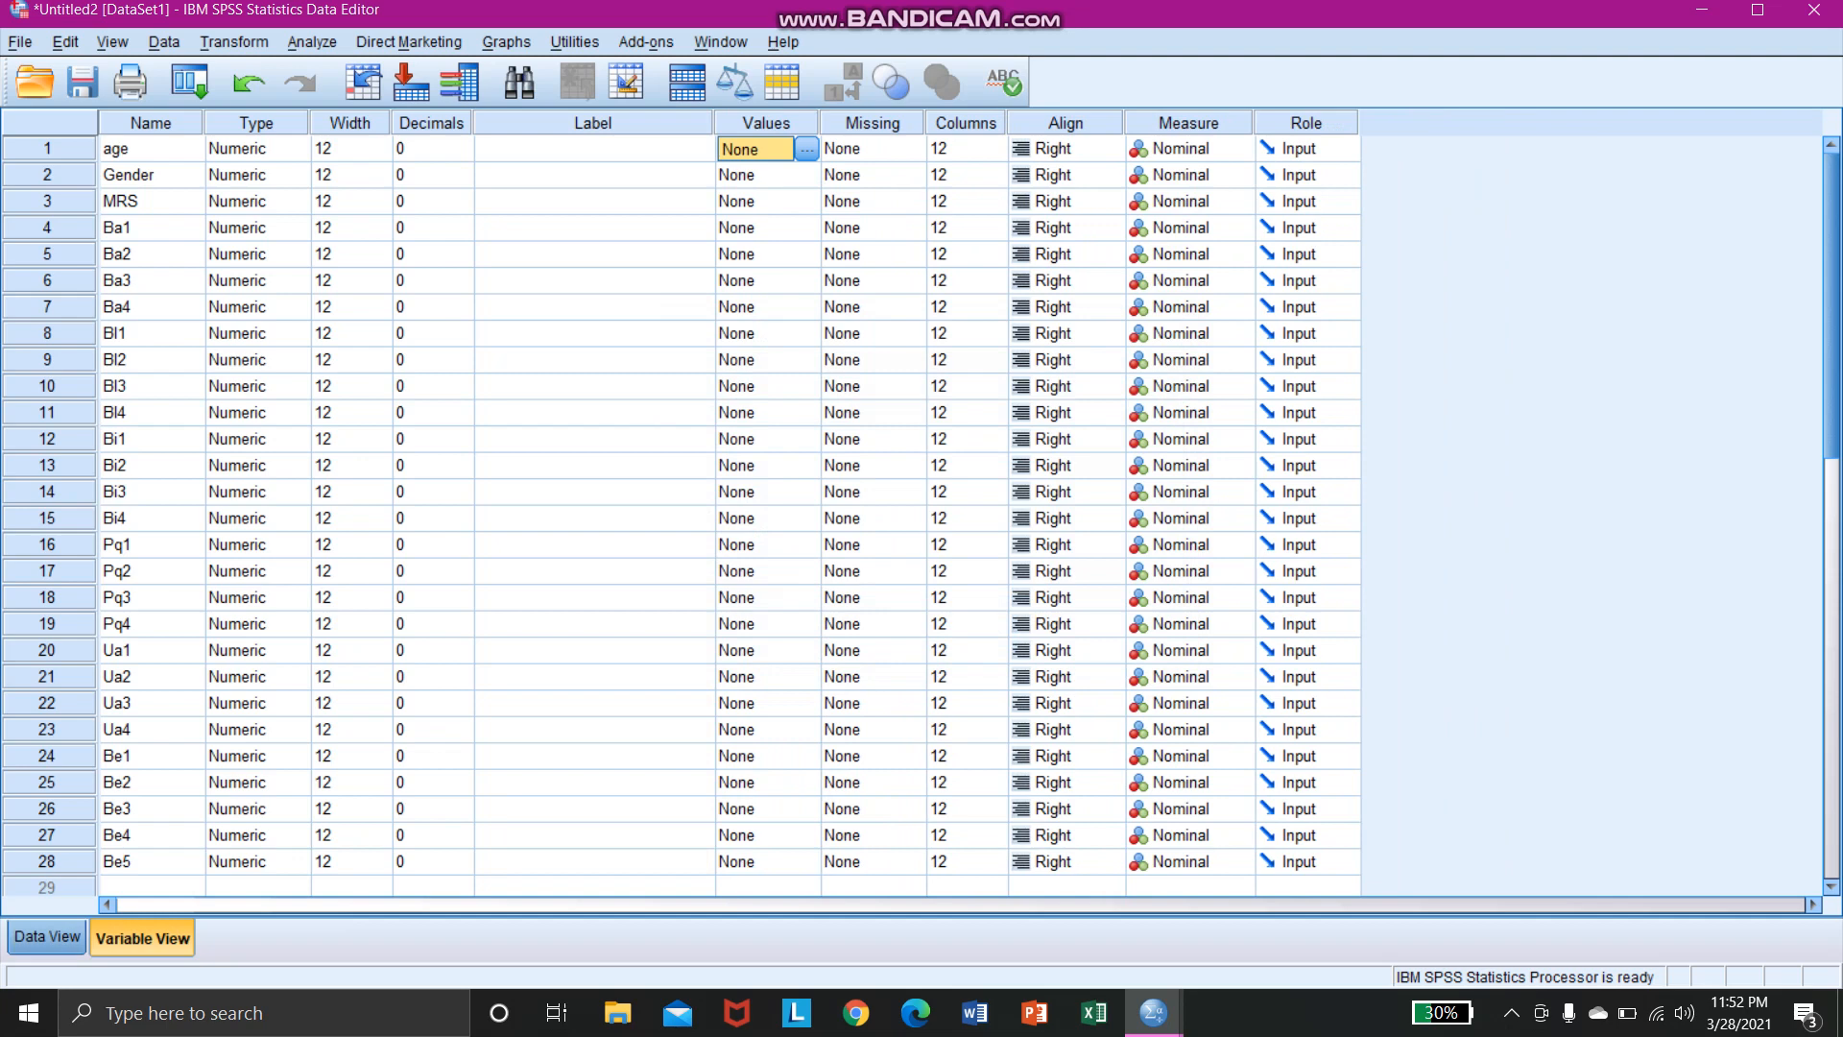
key(ctrl+t)
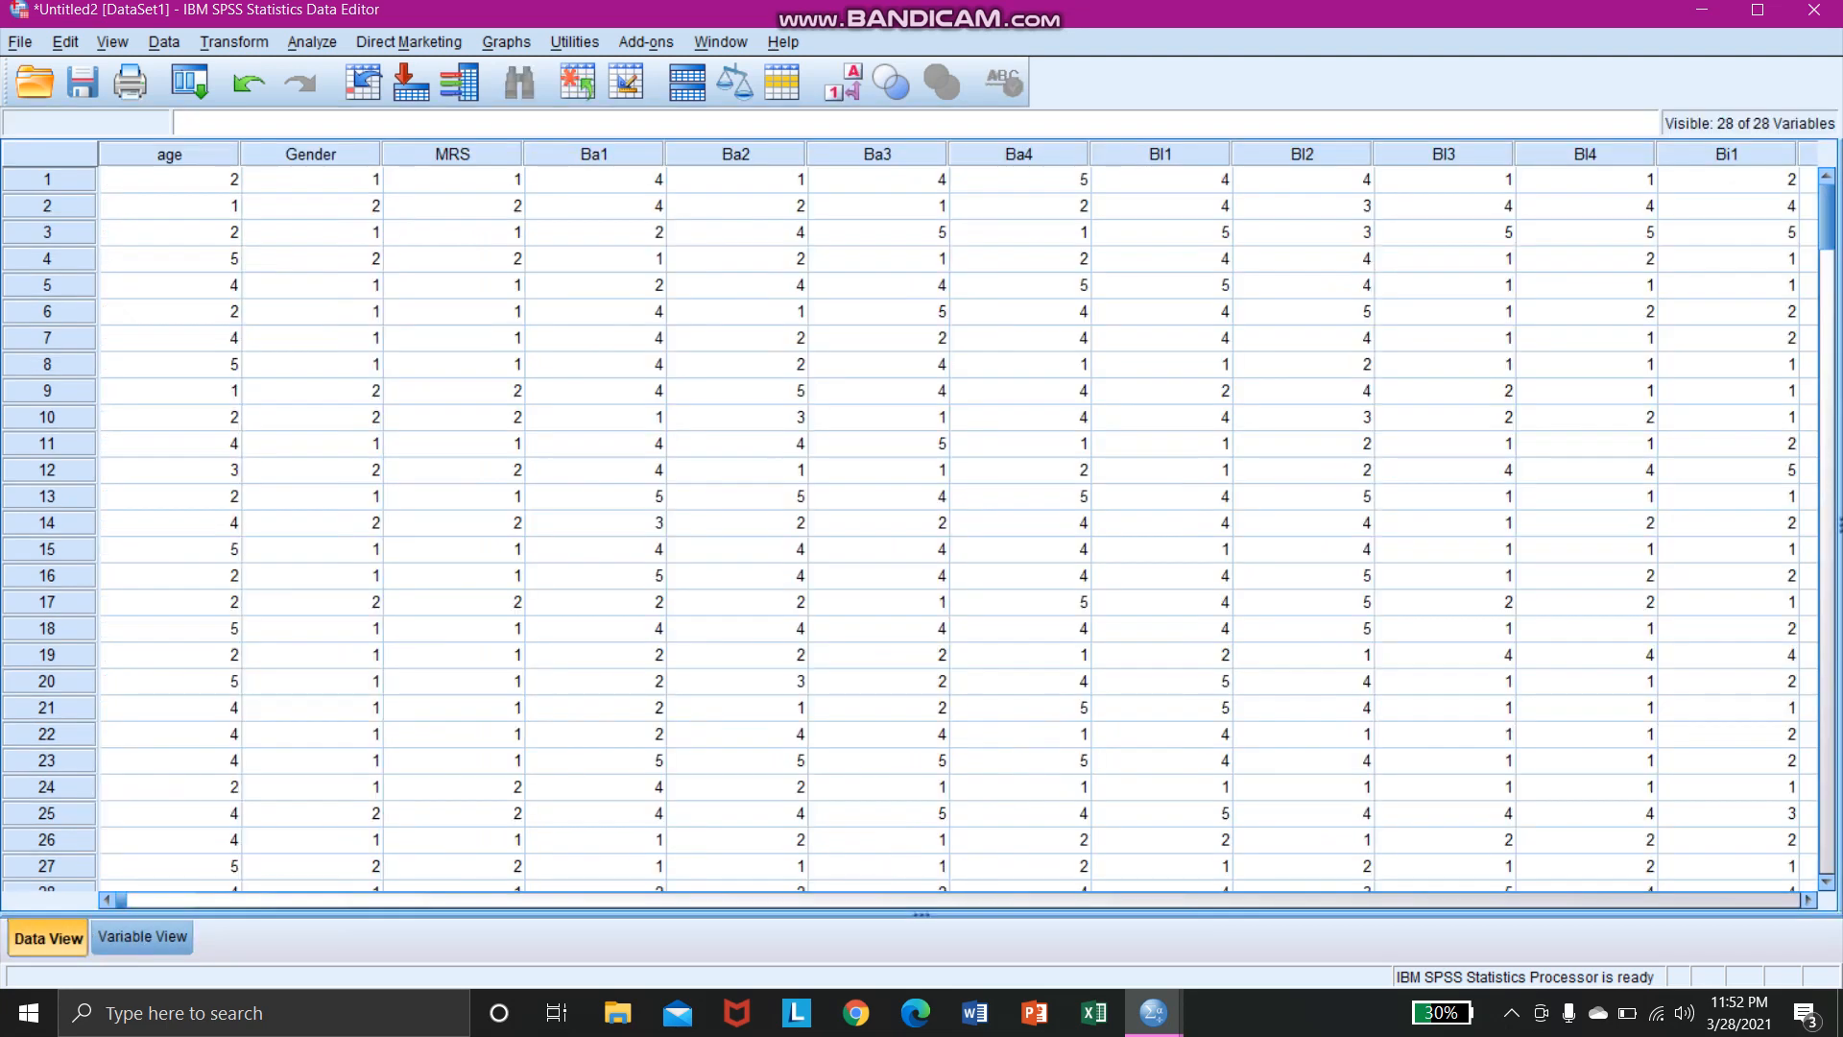
key(ctrl+t)
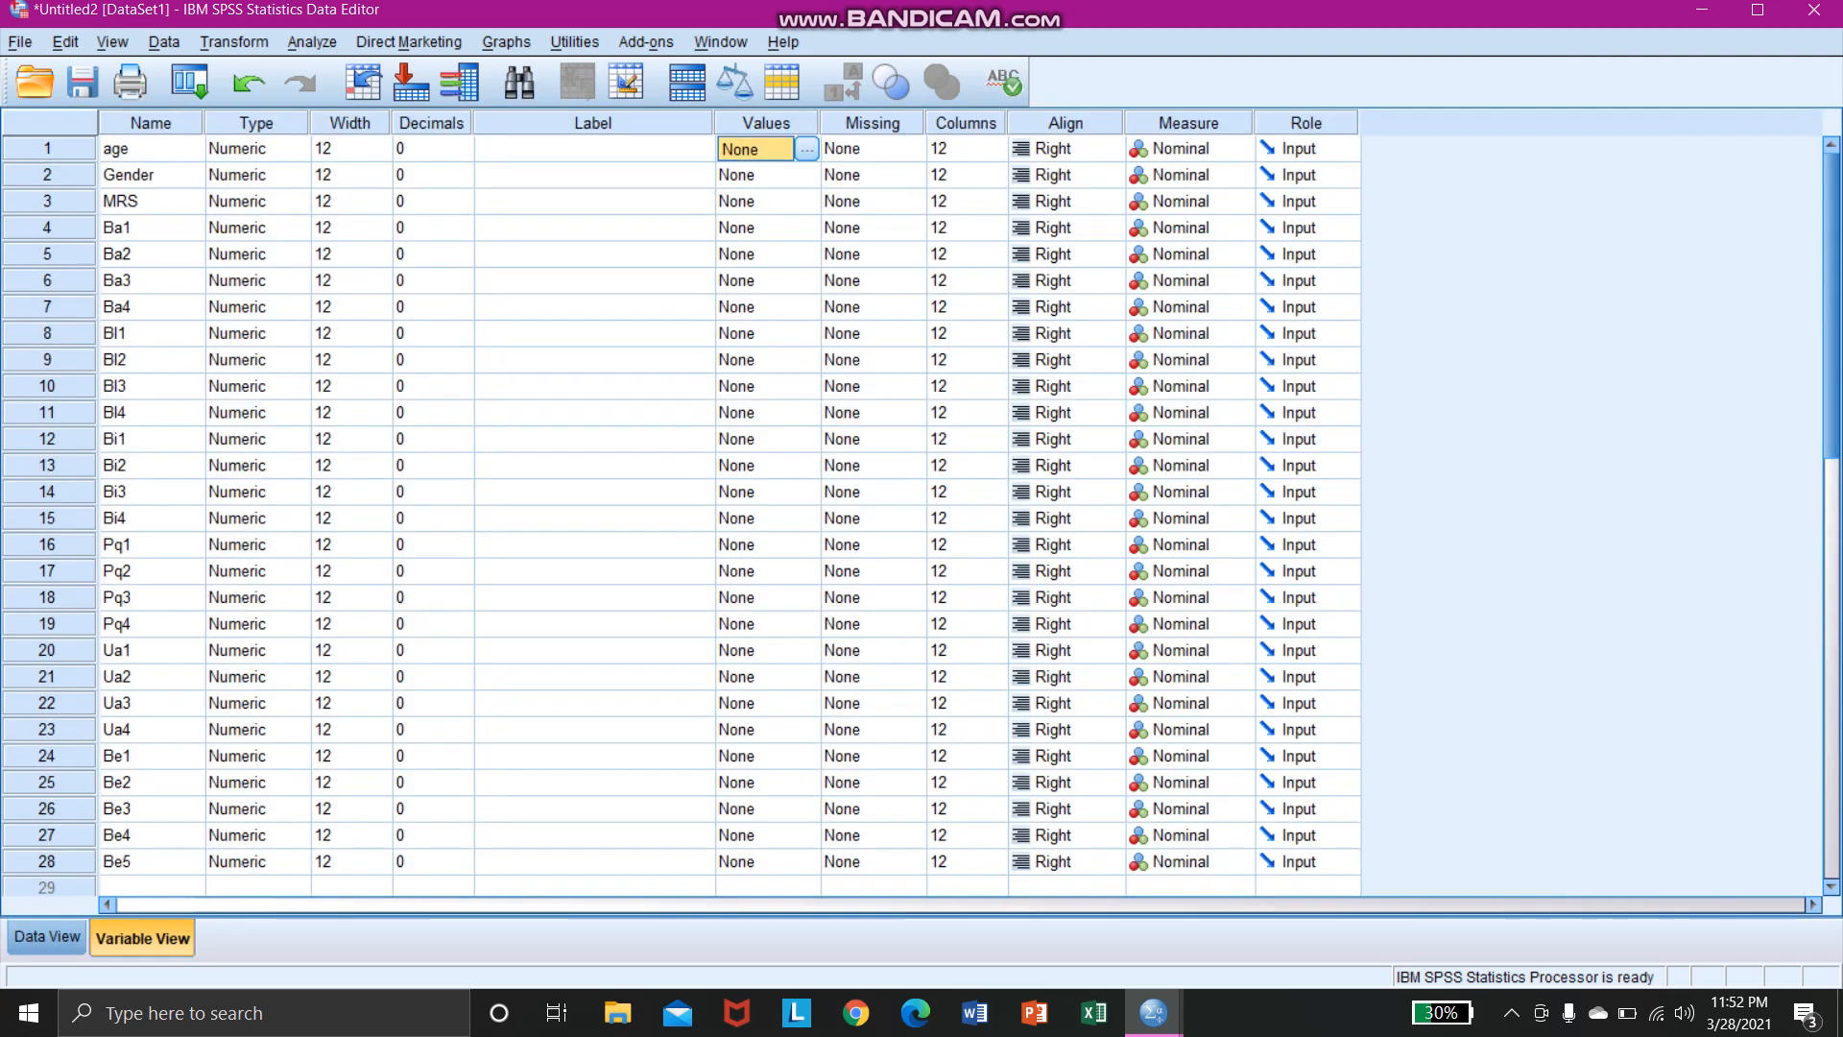
- Add value labels to the age variable: 1 = 15-20 and 2 = 21-25
click(806, 147)
text(1)
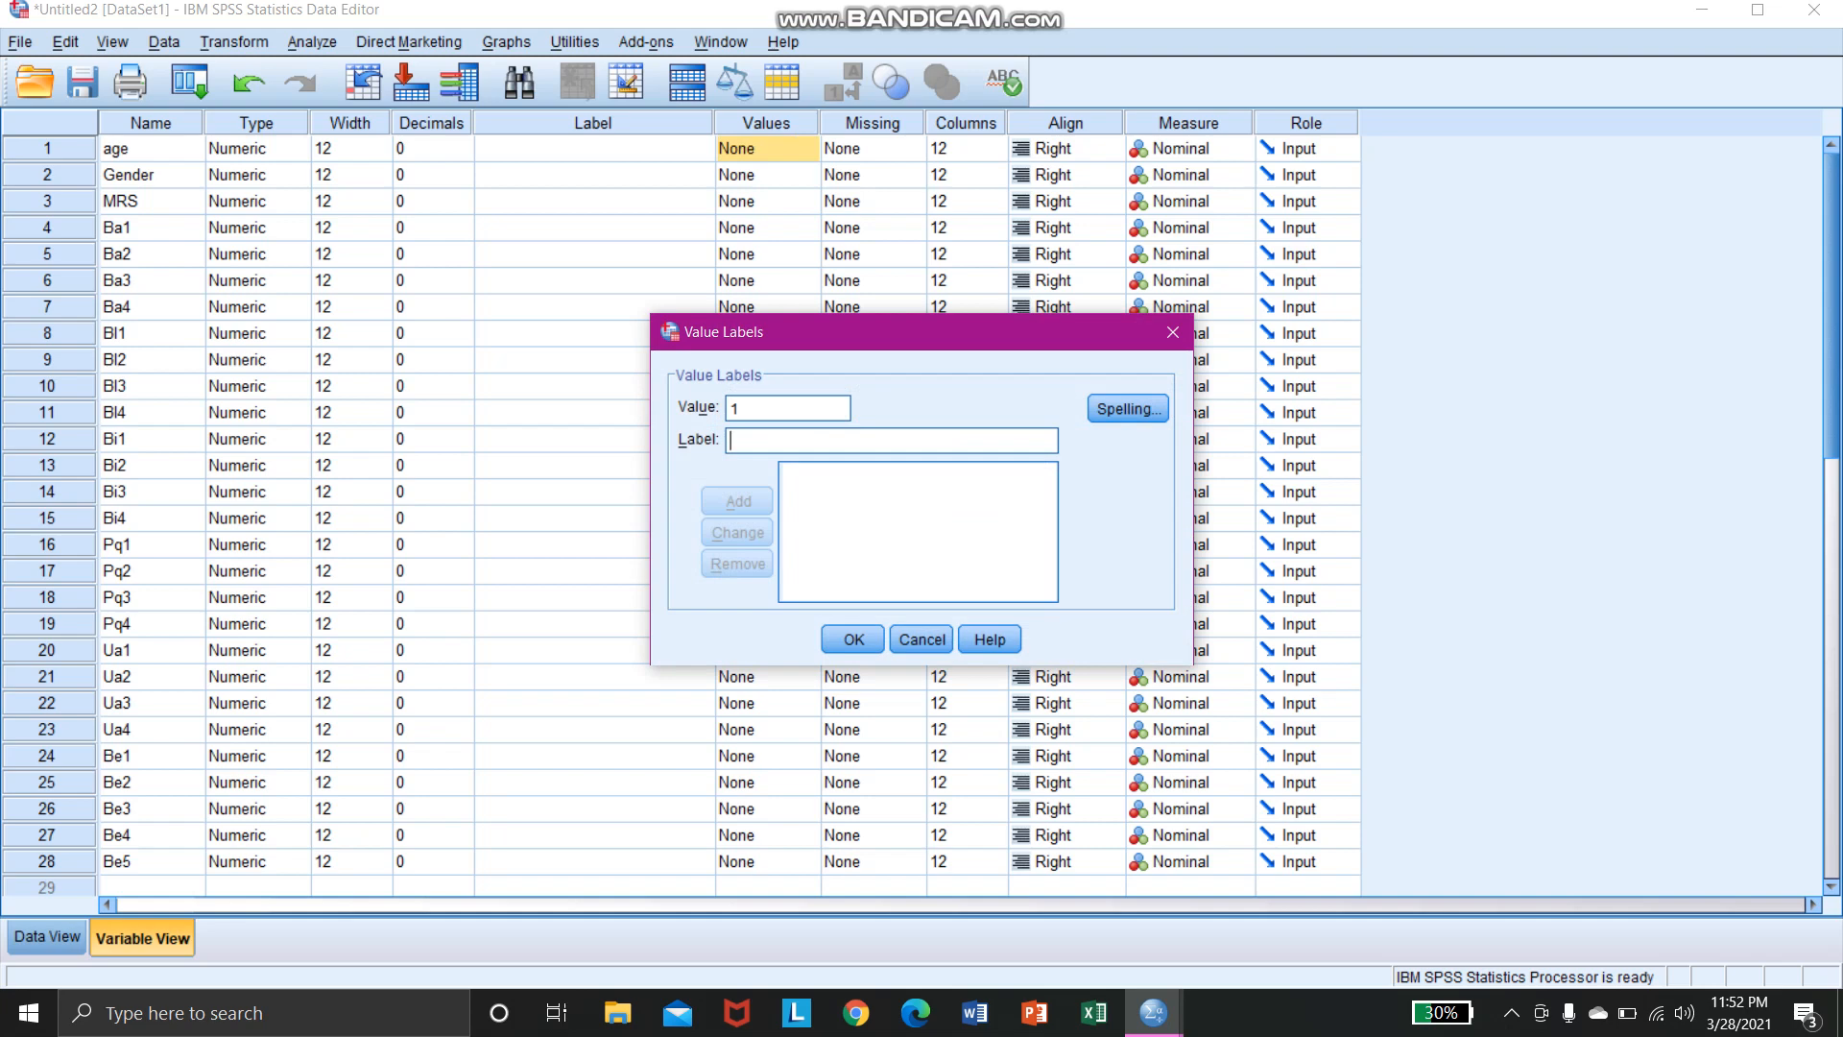
text(15-20)
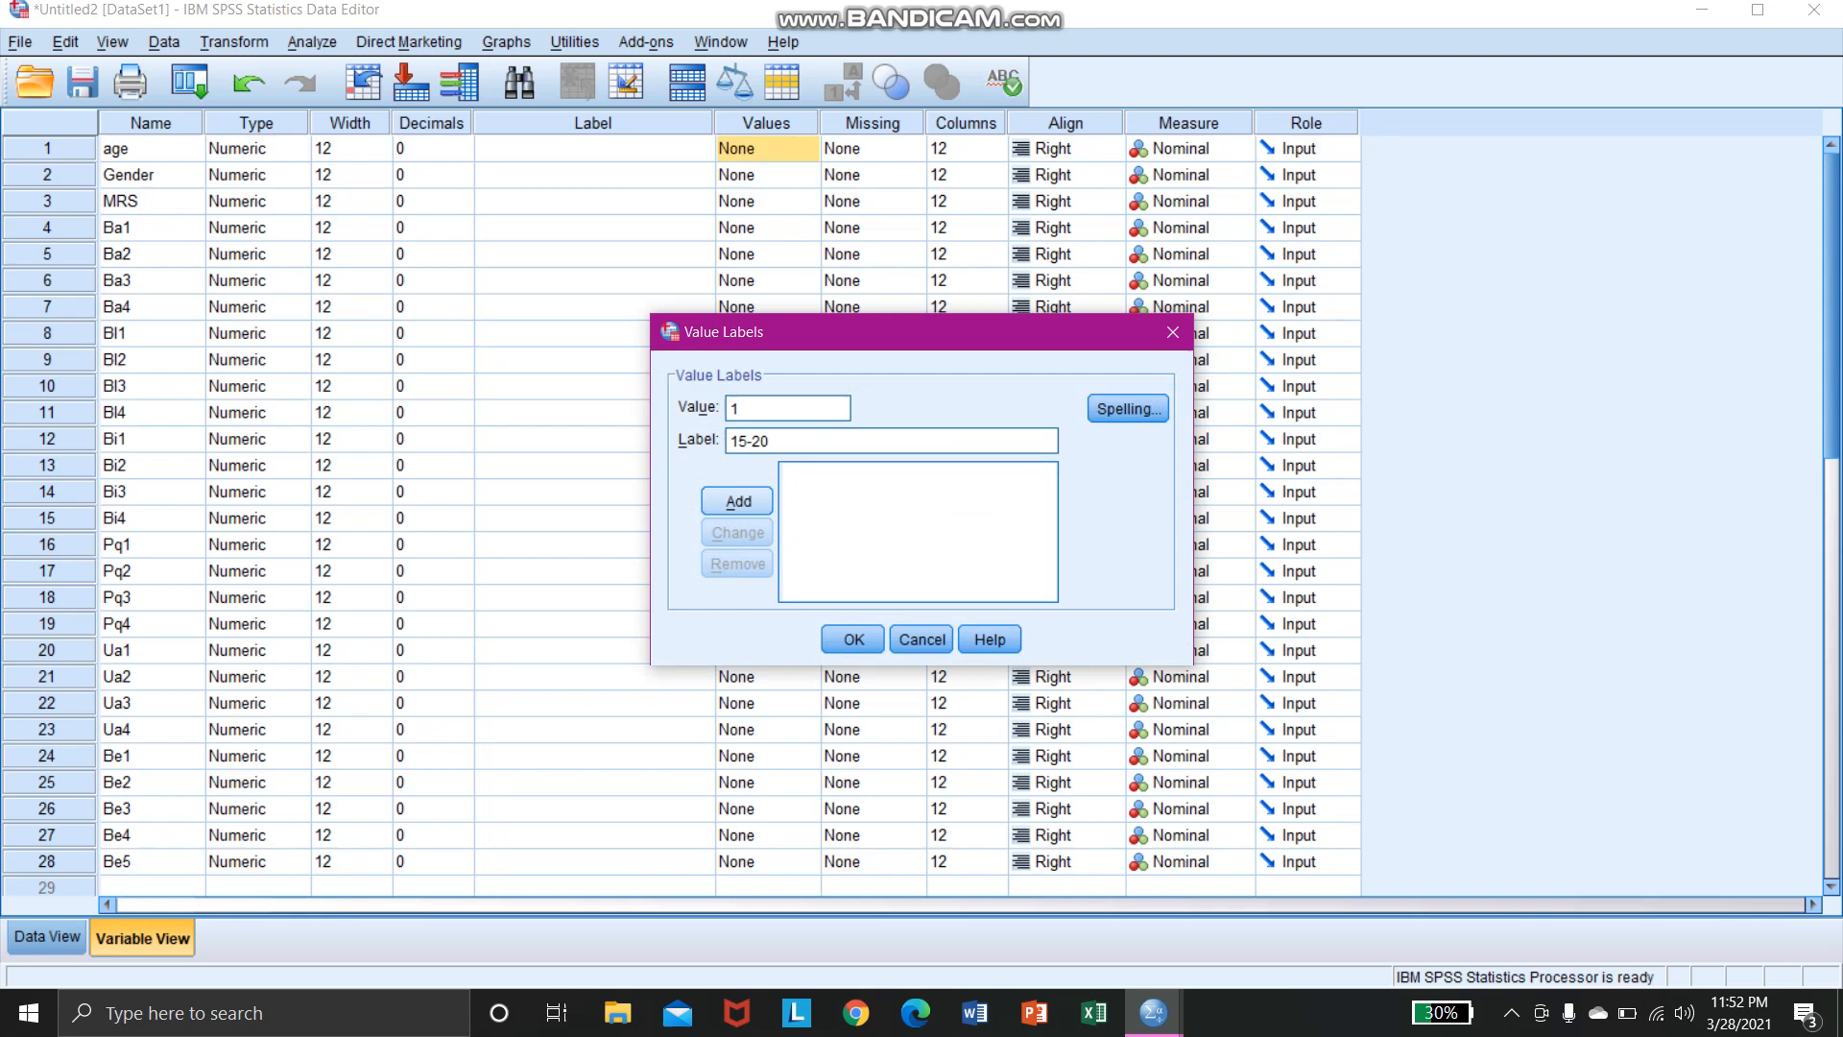
key(Return)
text(22)
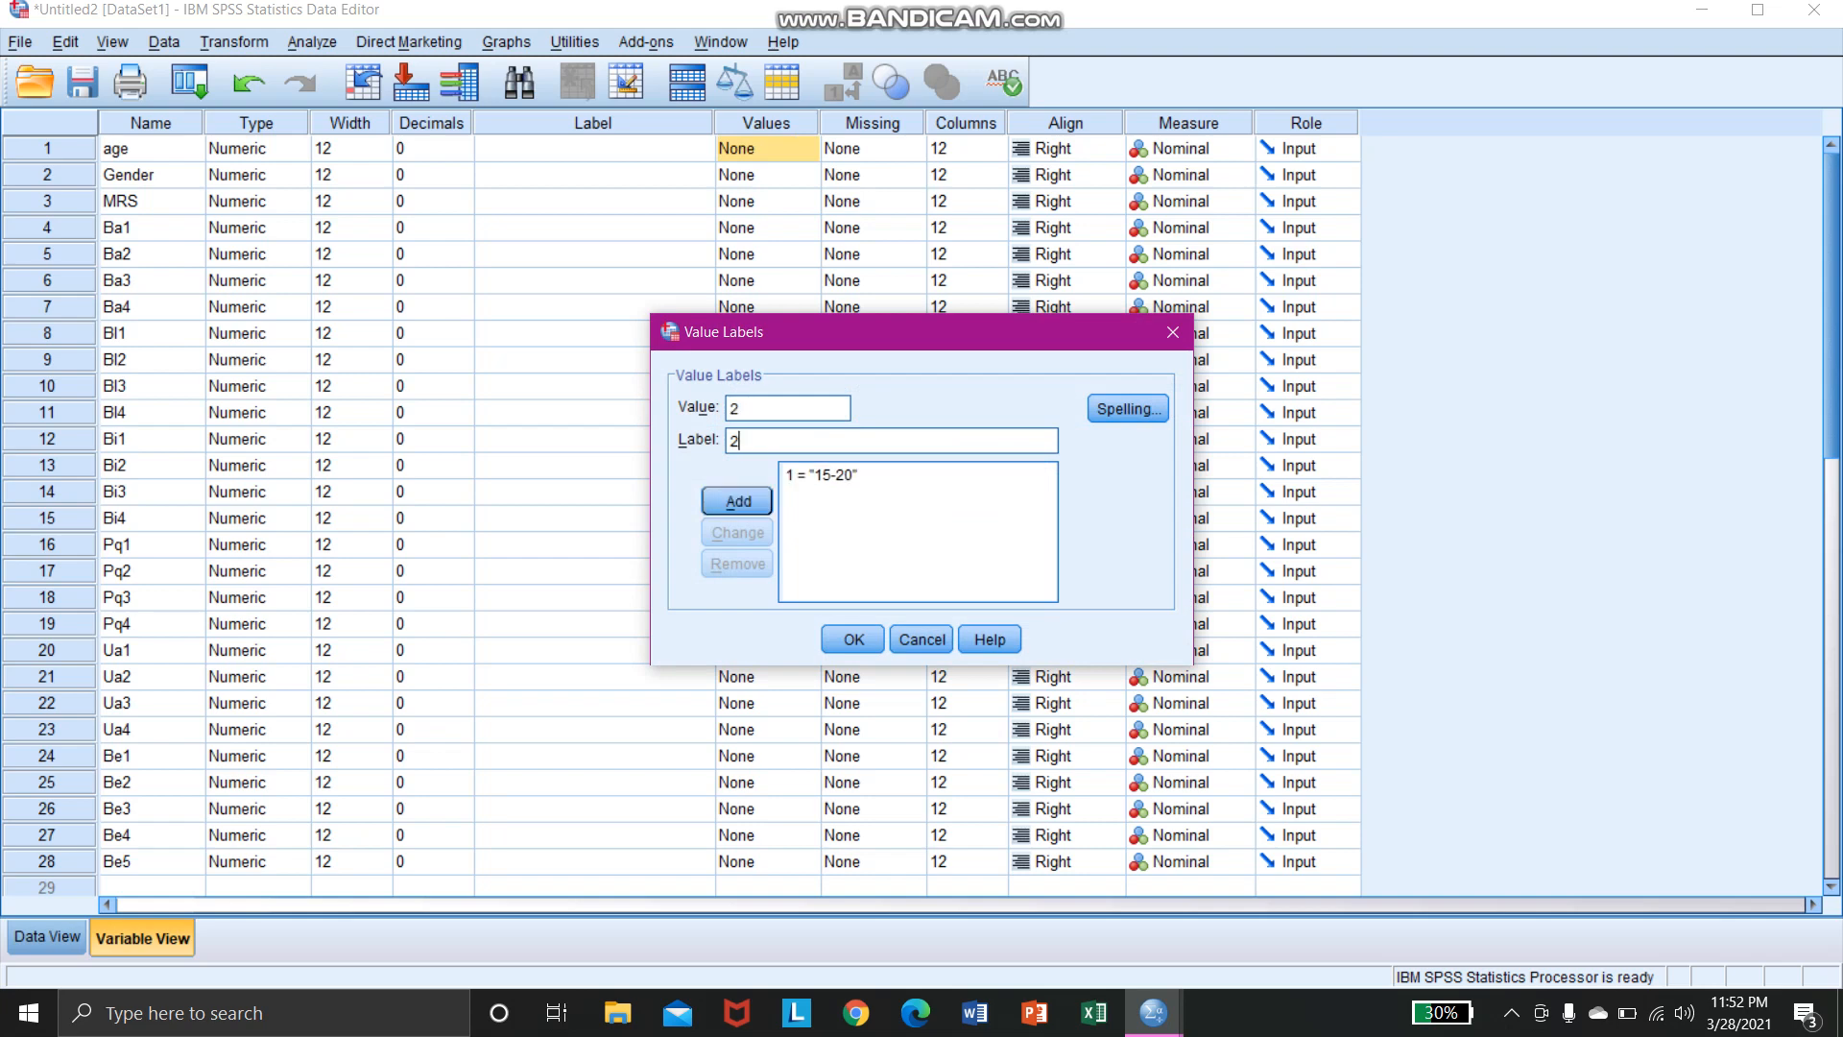
text(1-25)
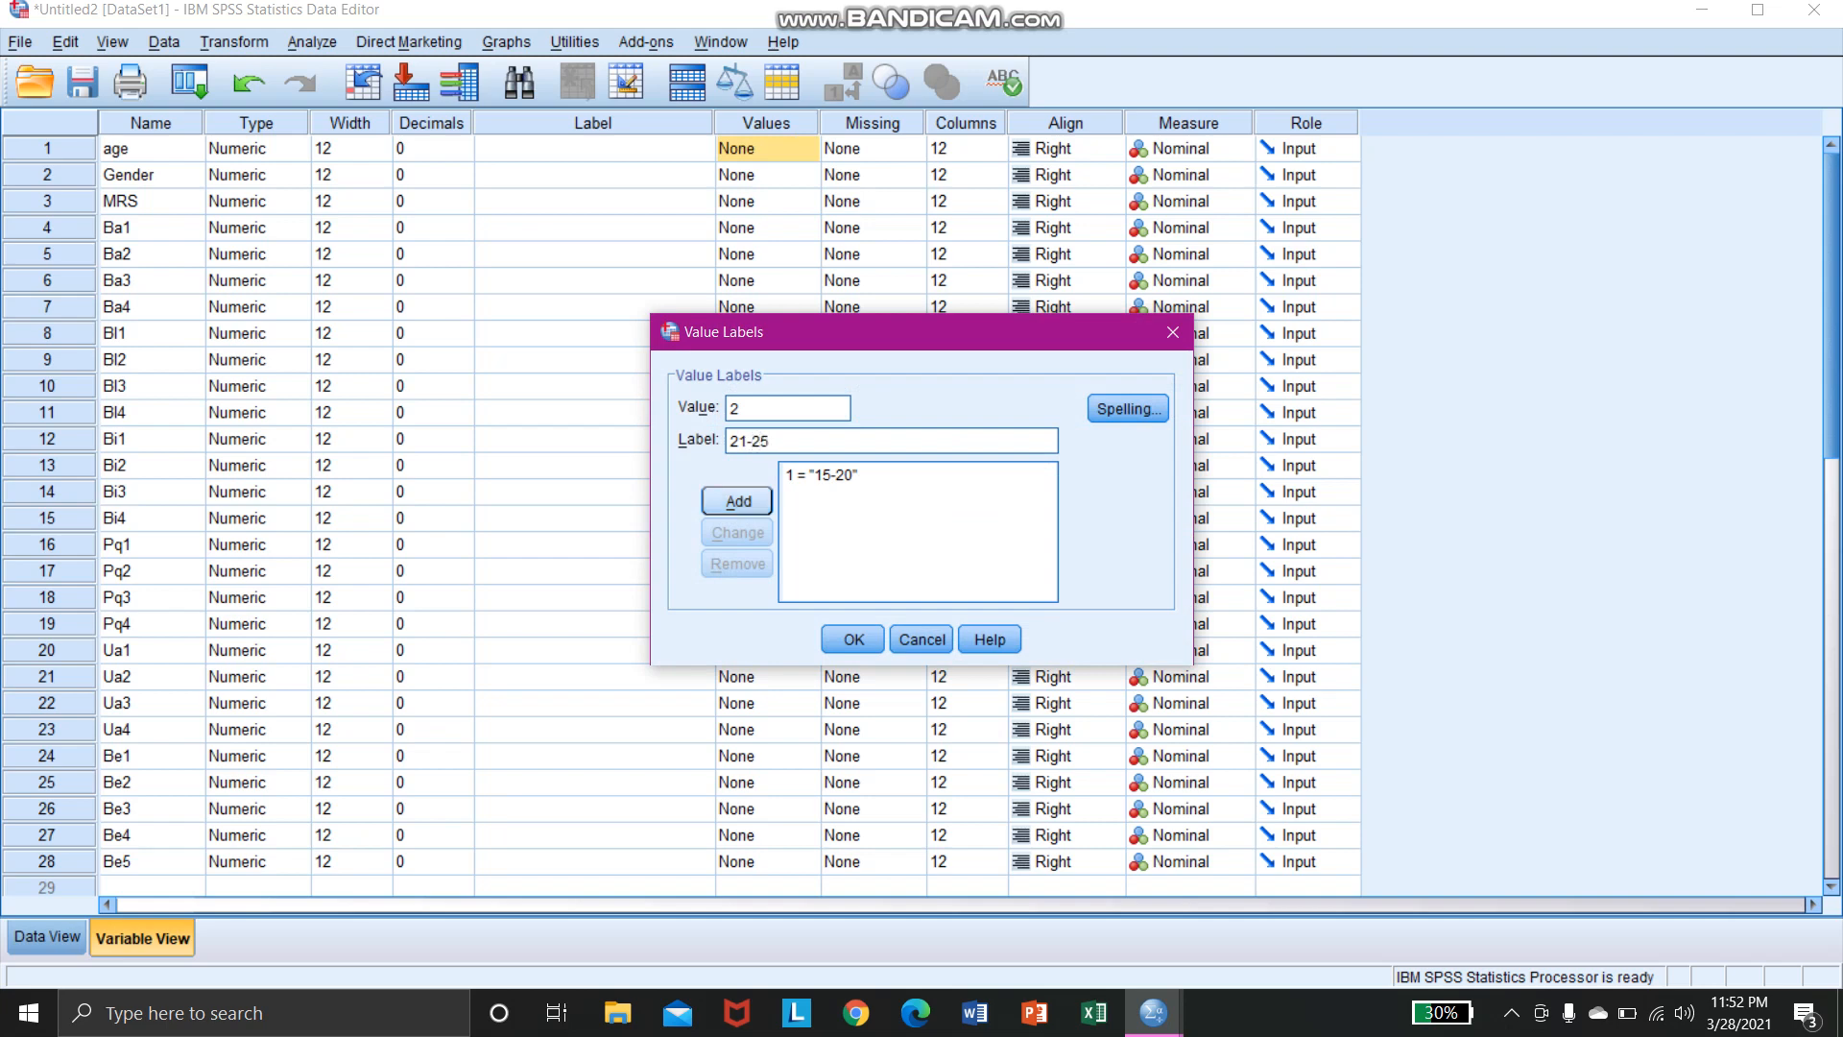
key(Return)
- Add the age value labels 3 = 26-30 and 4 = 31-35
text(3)
click(892, 440)
text(2)
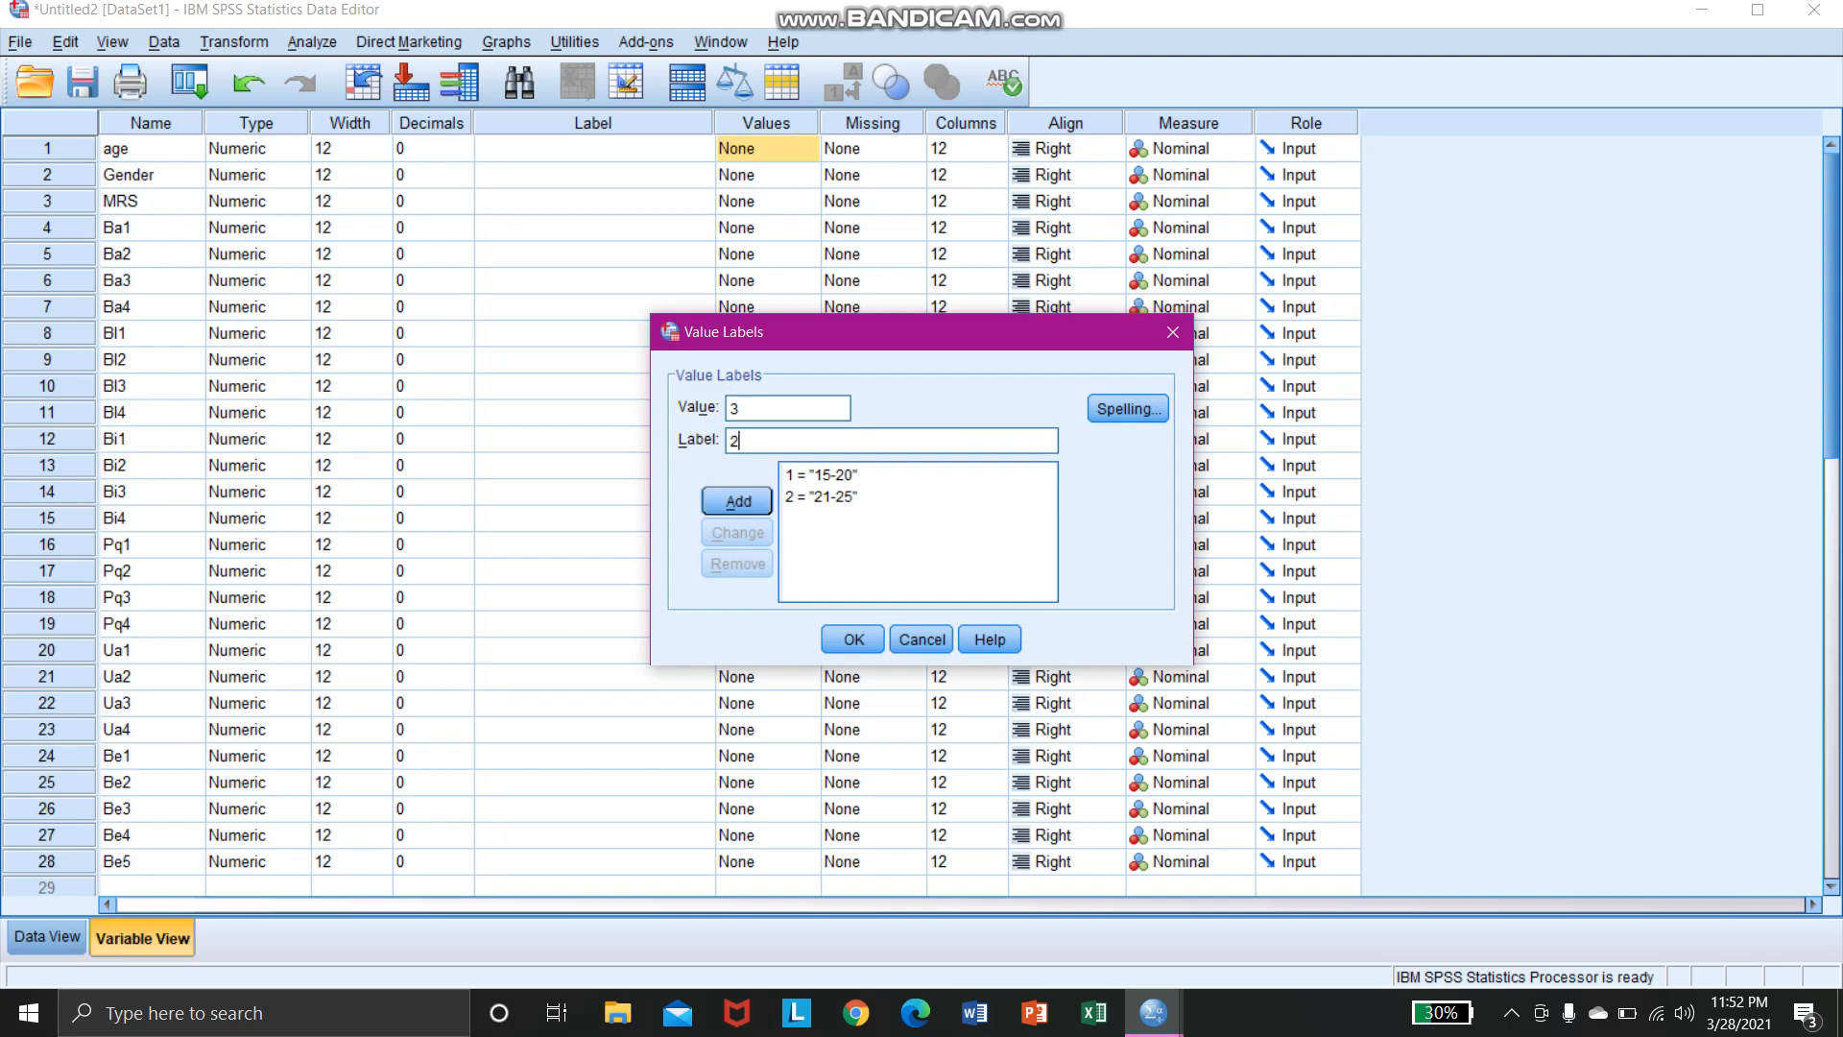
text(6-30)
key(Return)
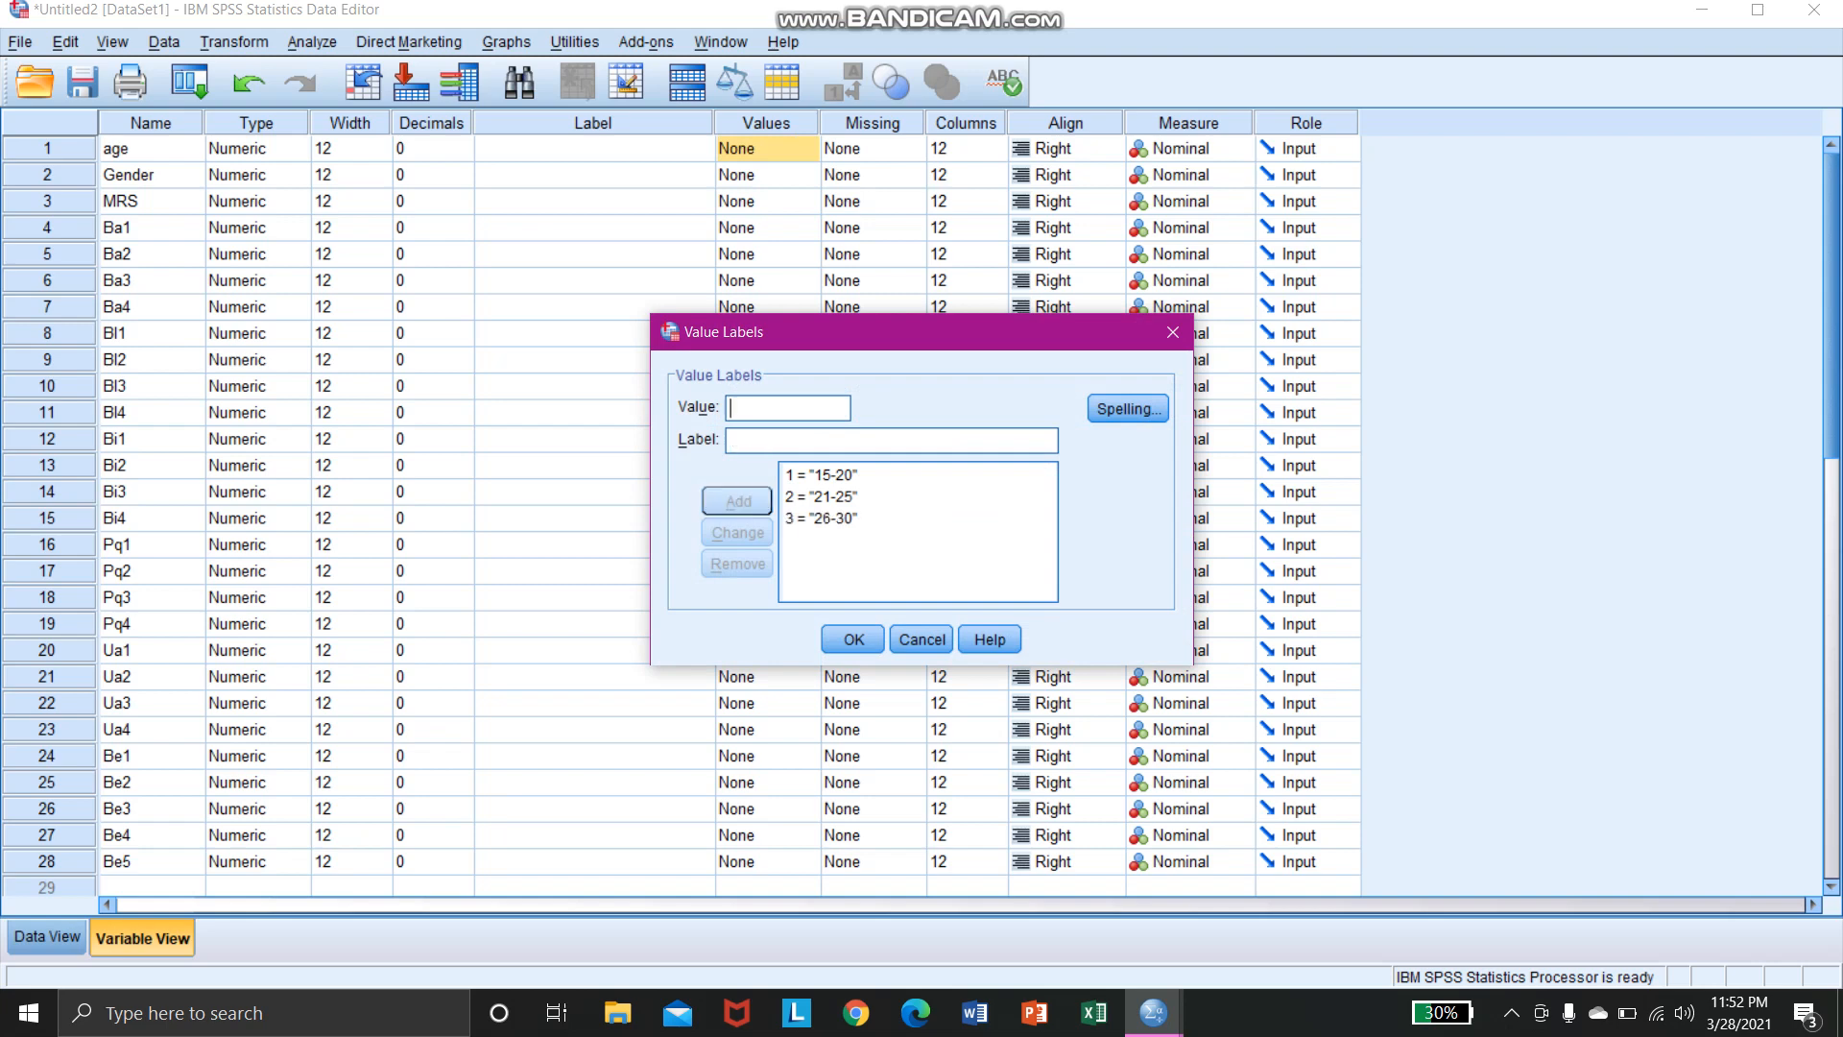
text(4)
key(Tab)
text(31)
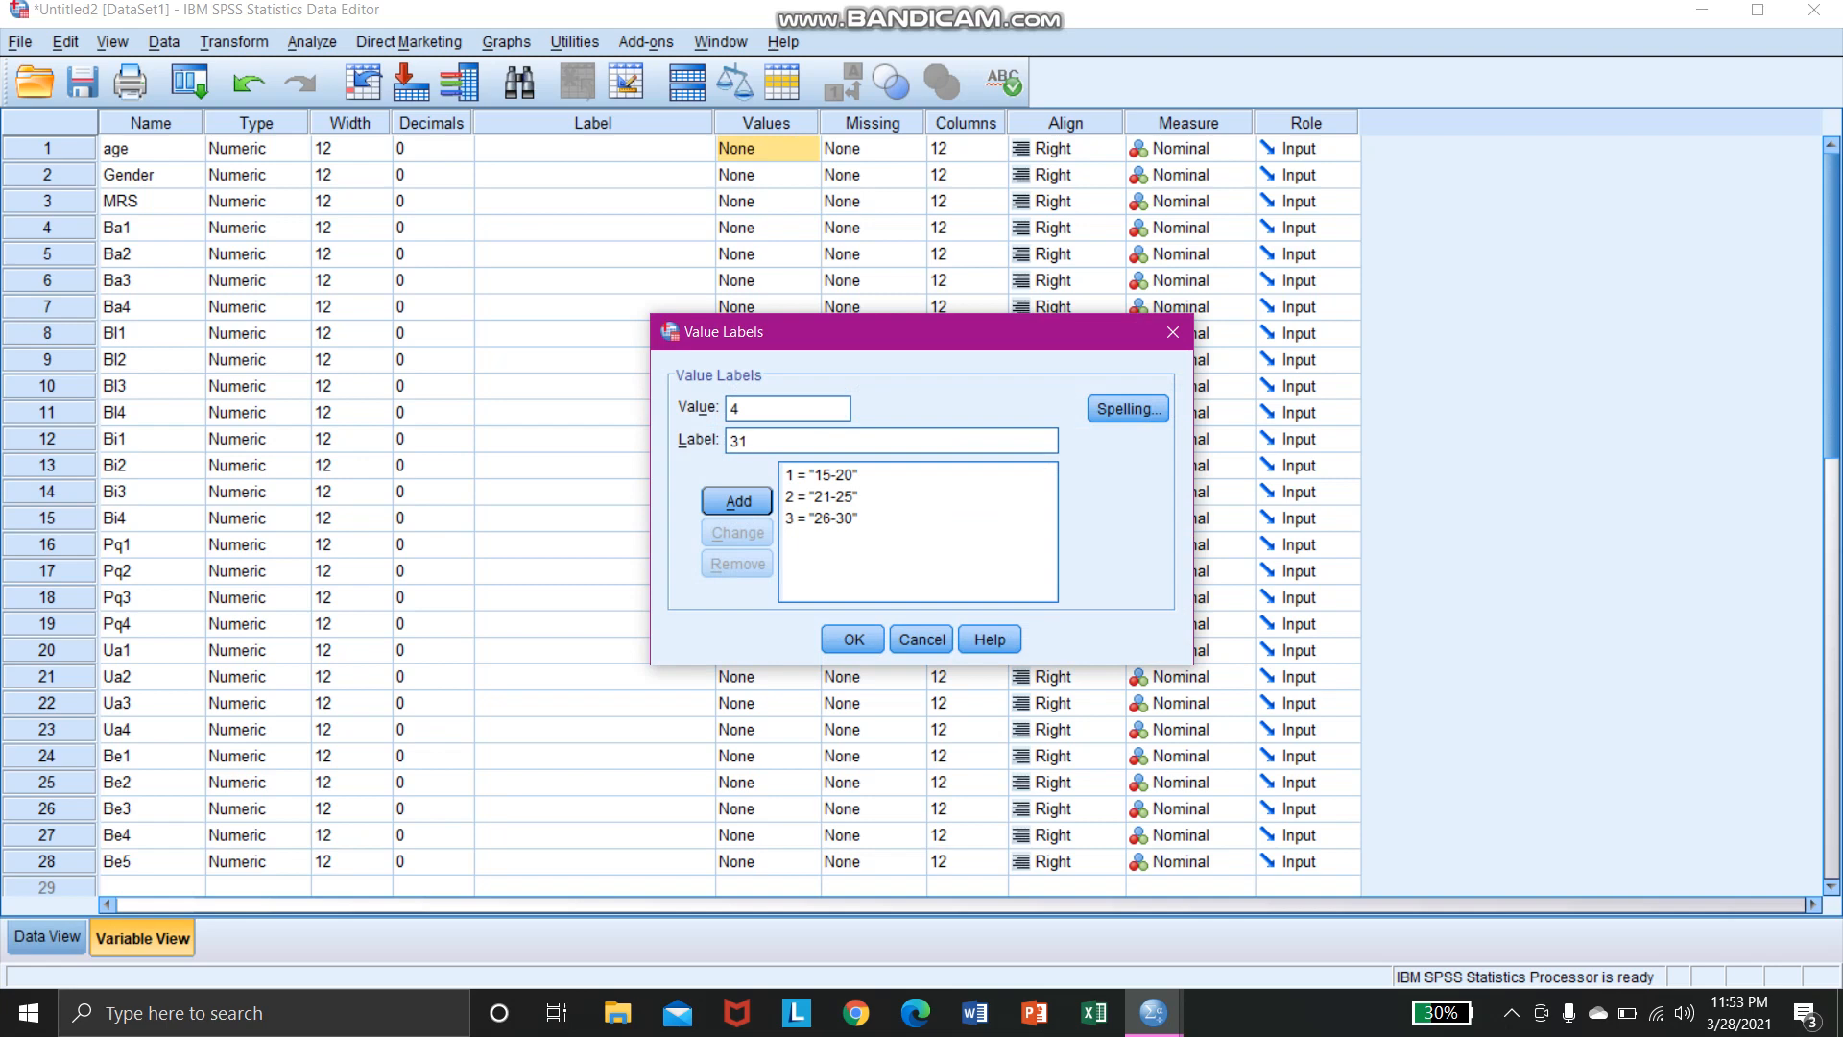
text(-35)
click(737, 501)
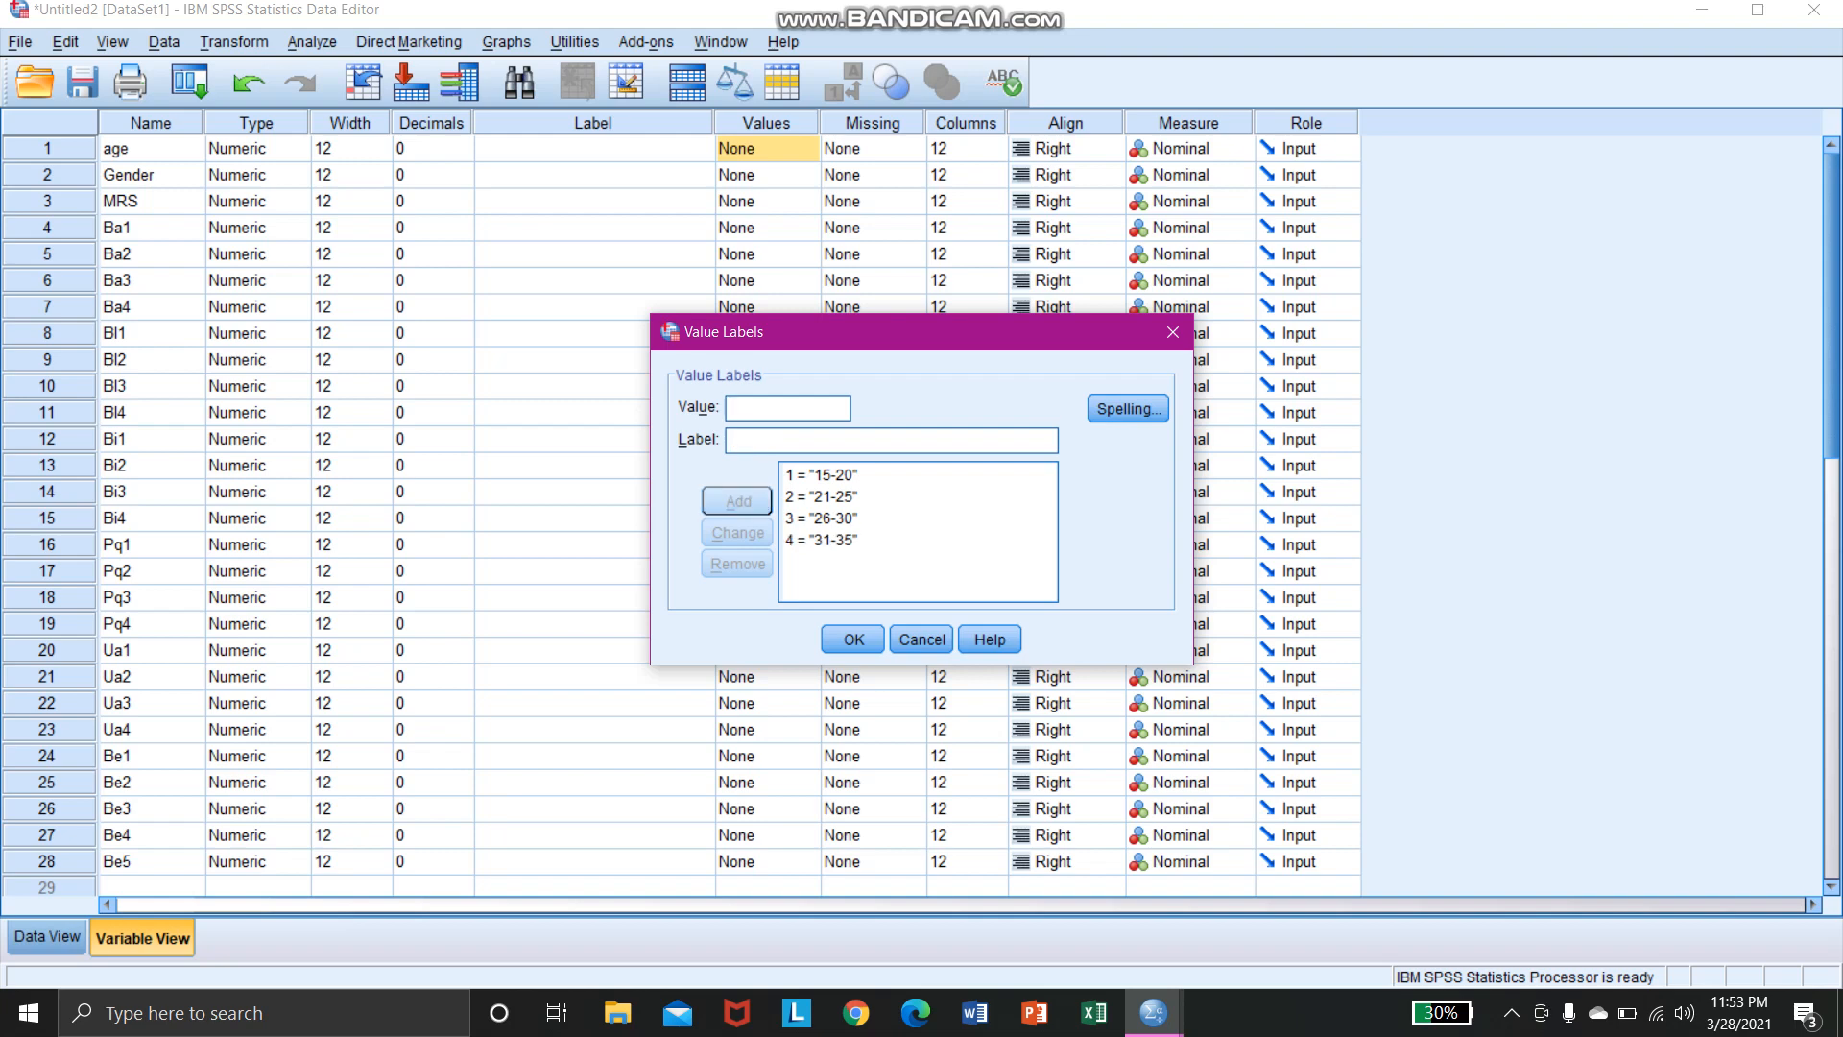
- Add the age value label 5 = 36-40 and apply the age variable's labels
text(5)
key(Tab)
text(36)
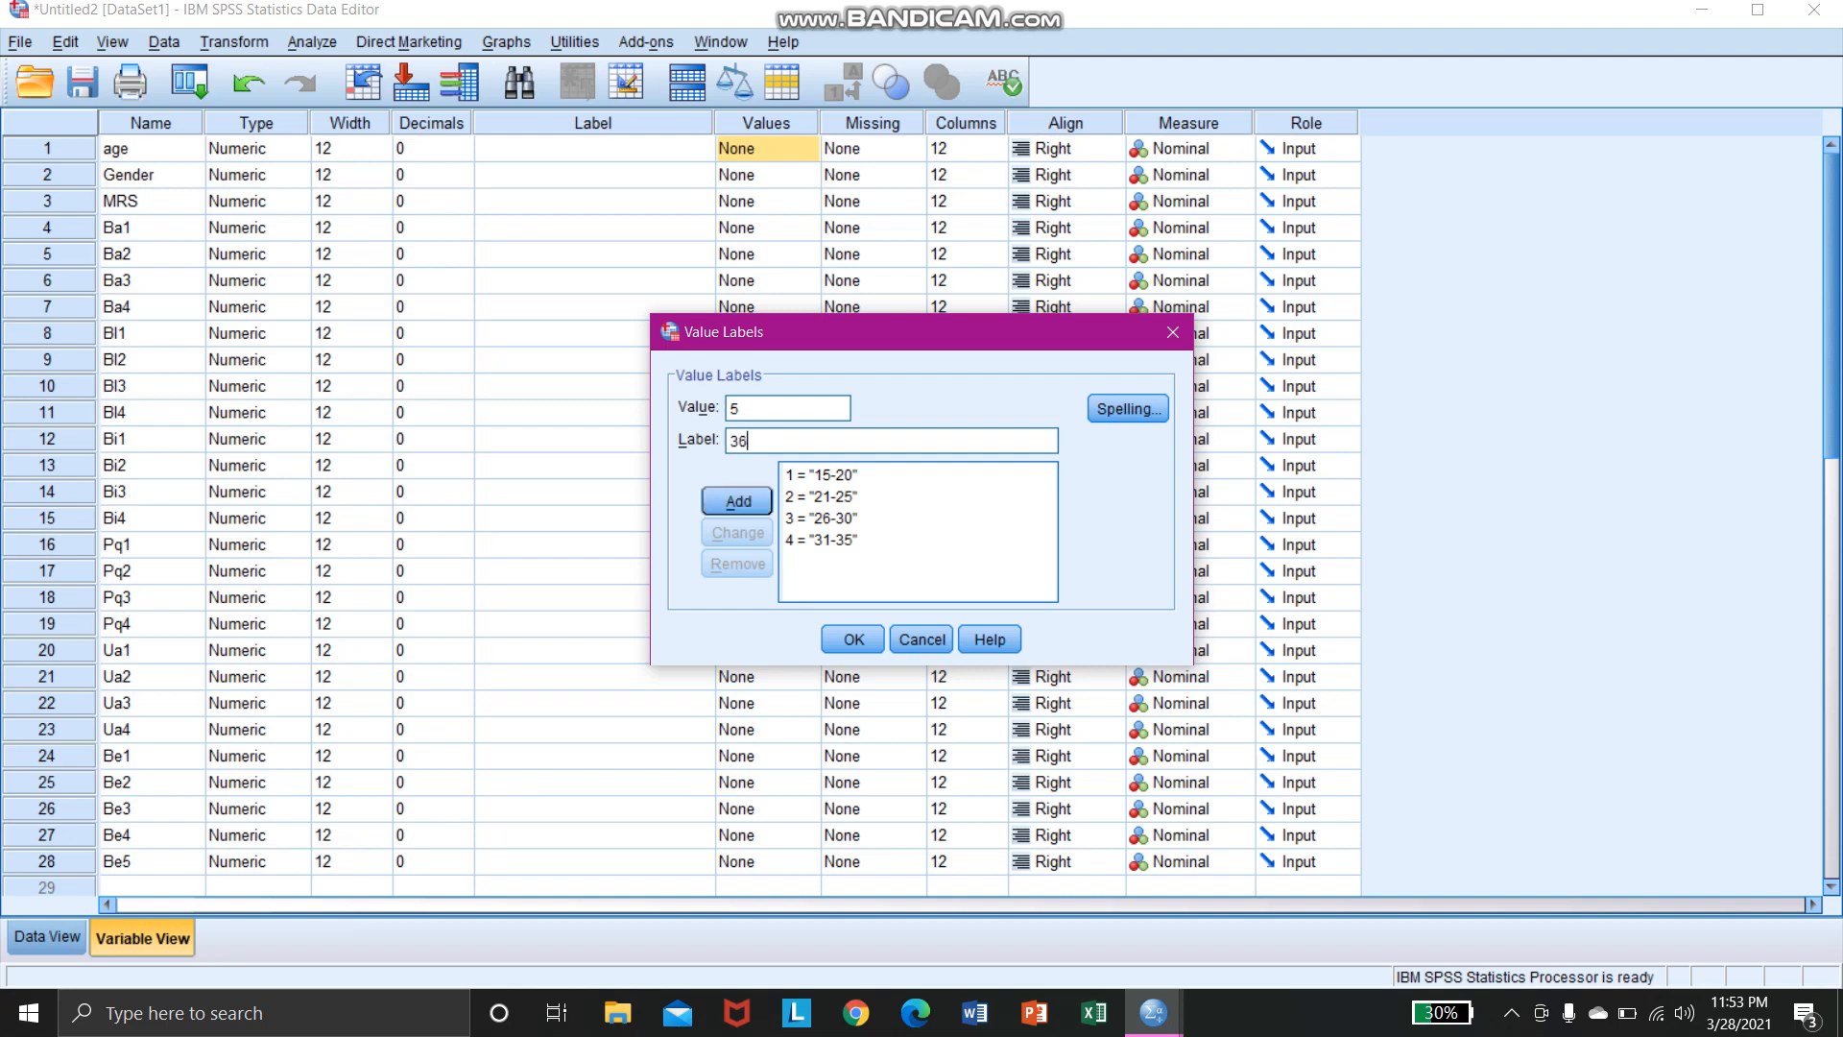
text(-40)
key(Tab)
key(Tab)
key(Return)
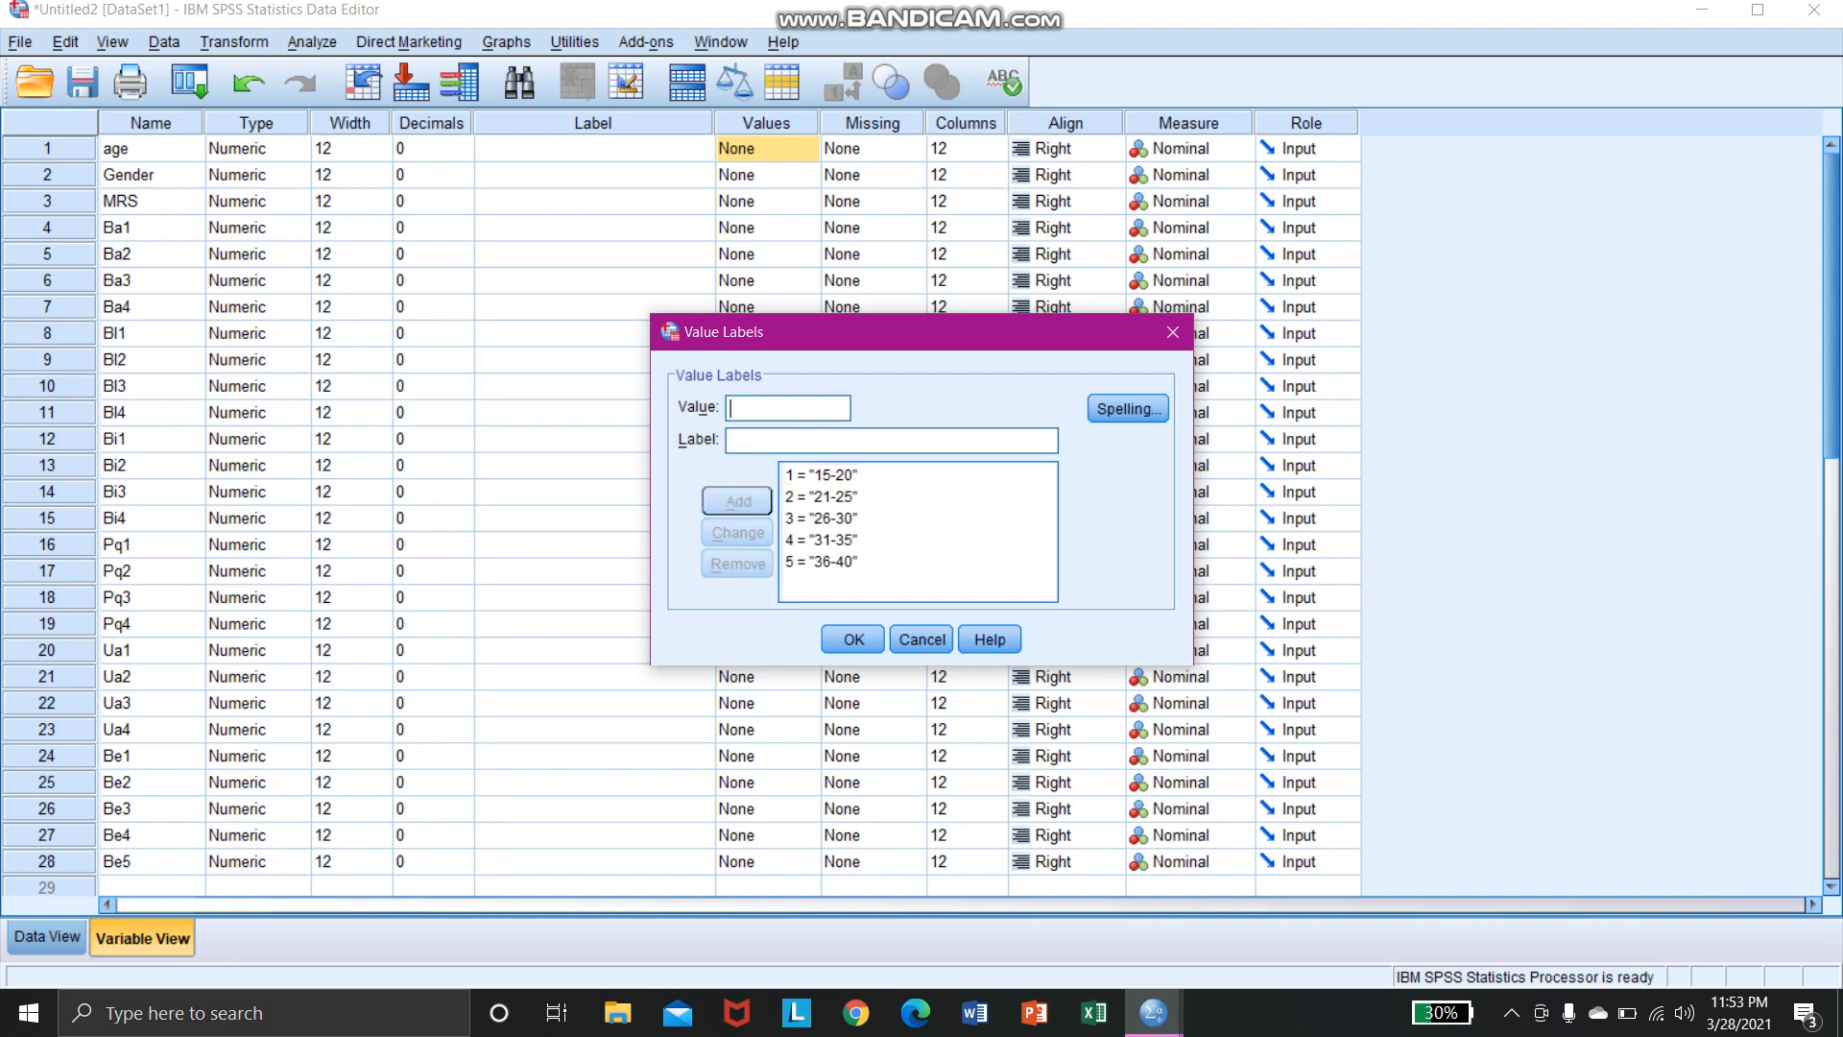
click(853, 639)
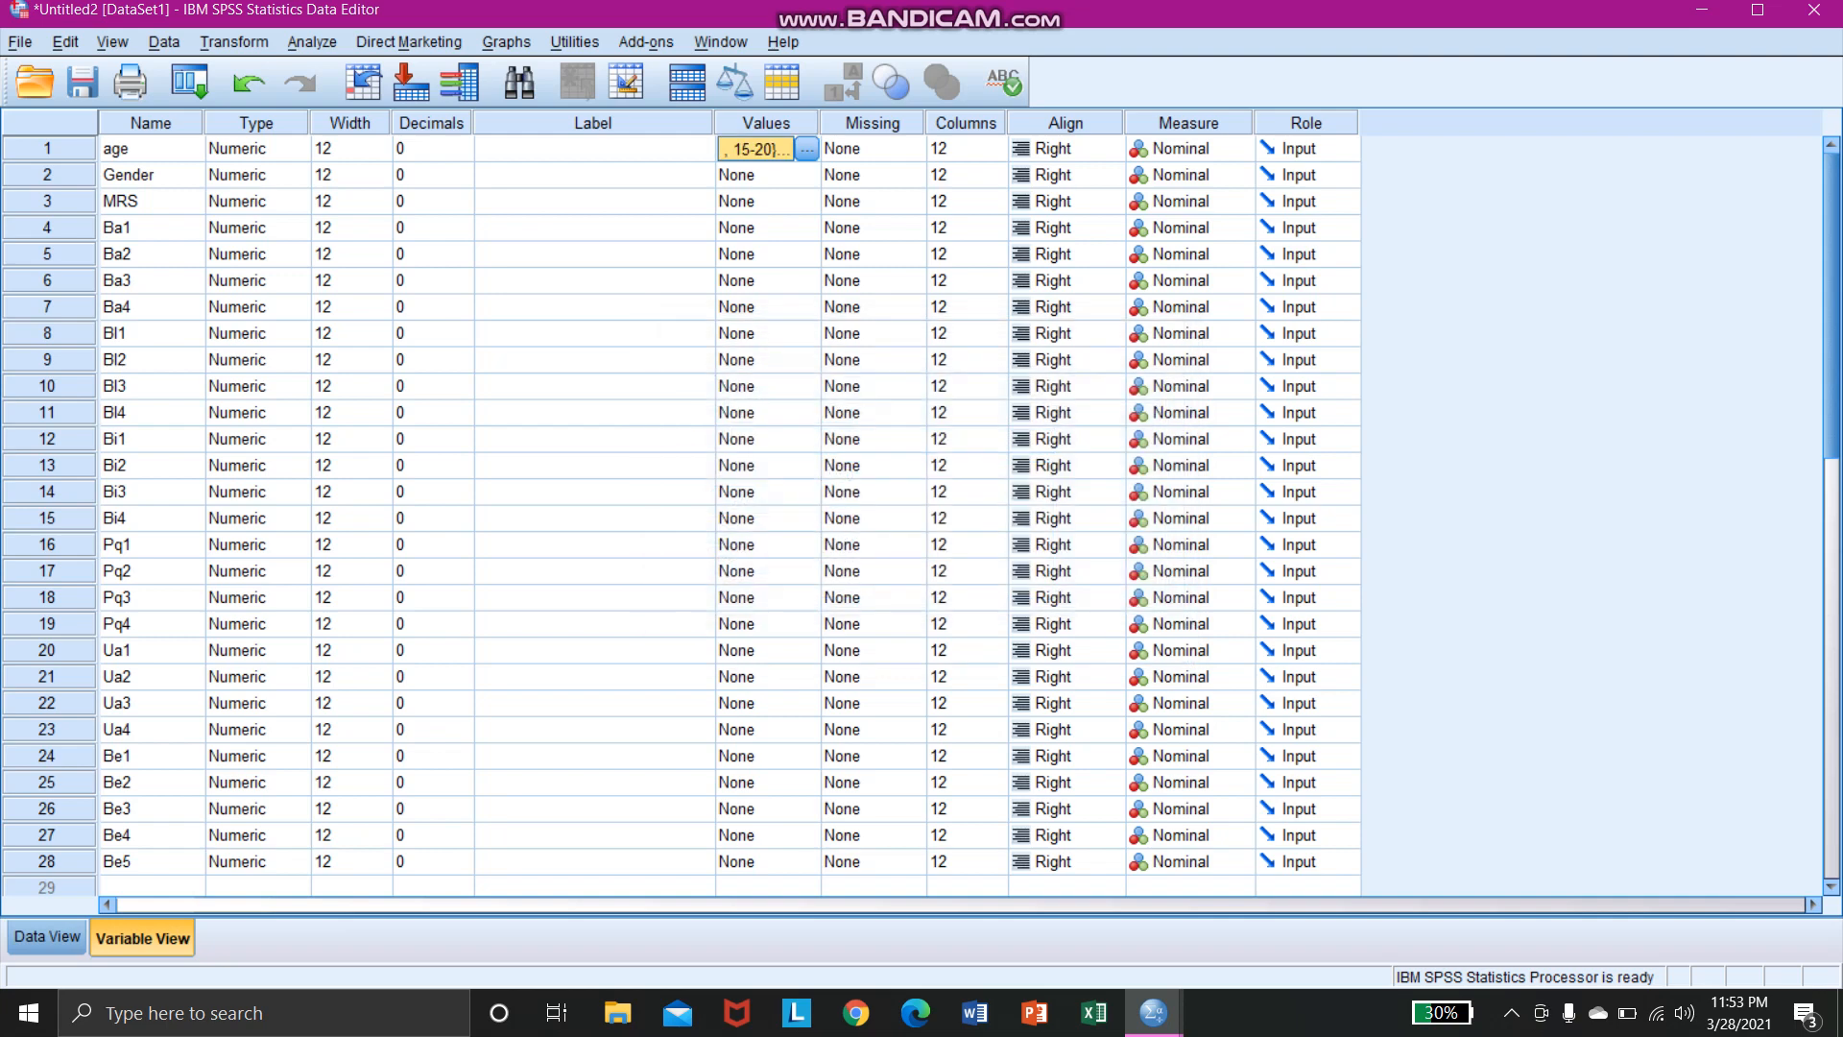
- Define the Gender variable's value labels as 1 = male and 2 = female
click(758, 175)
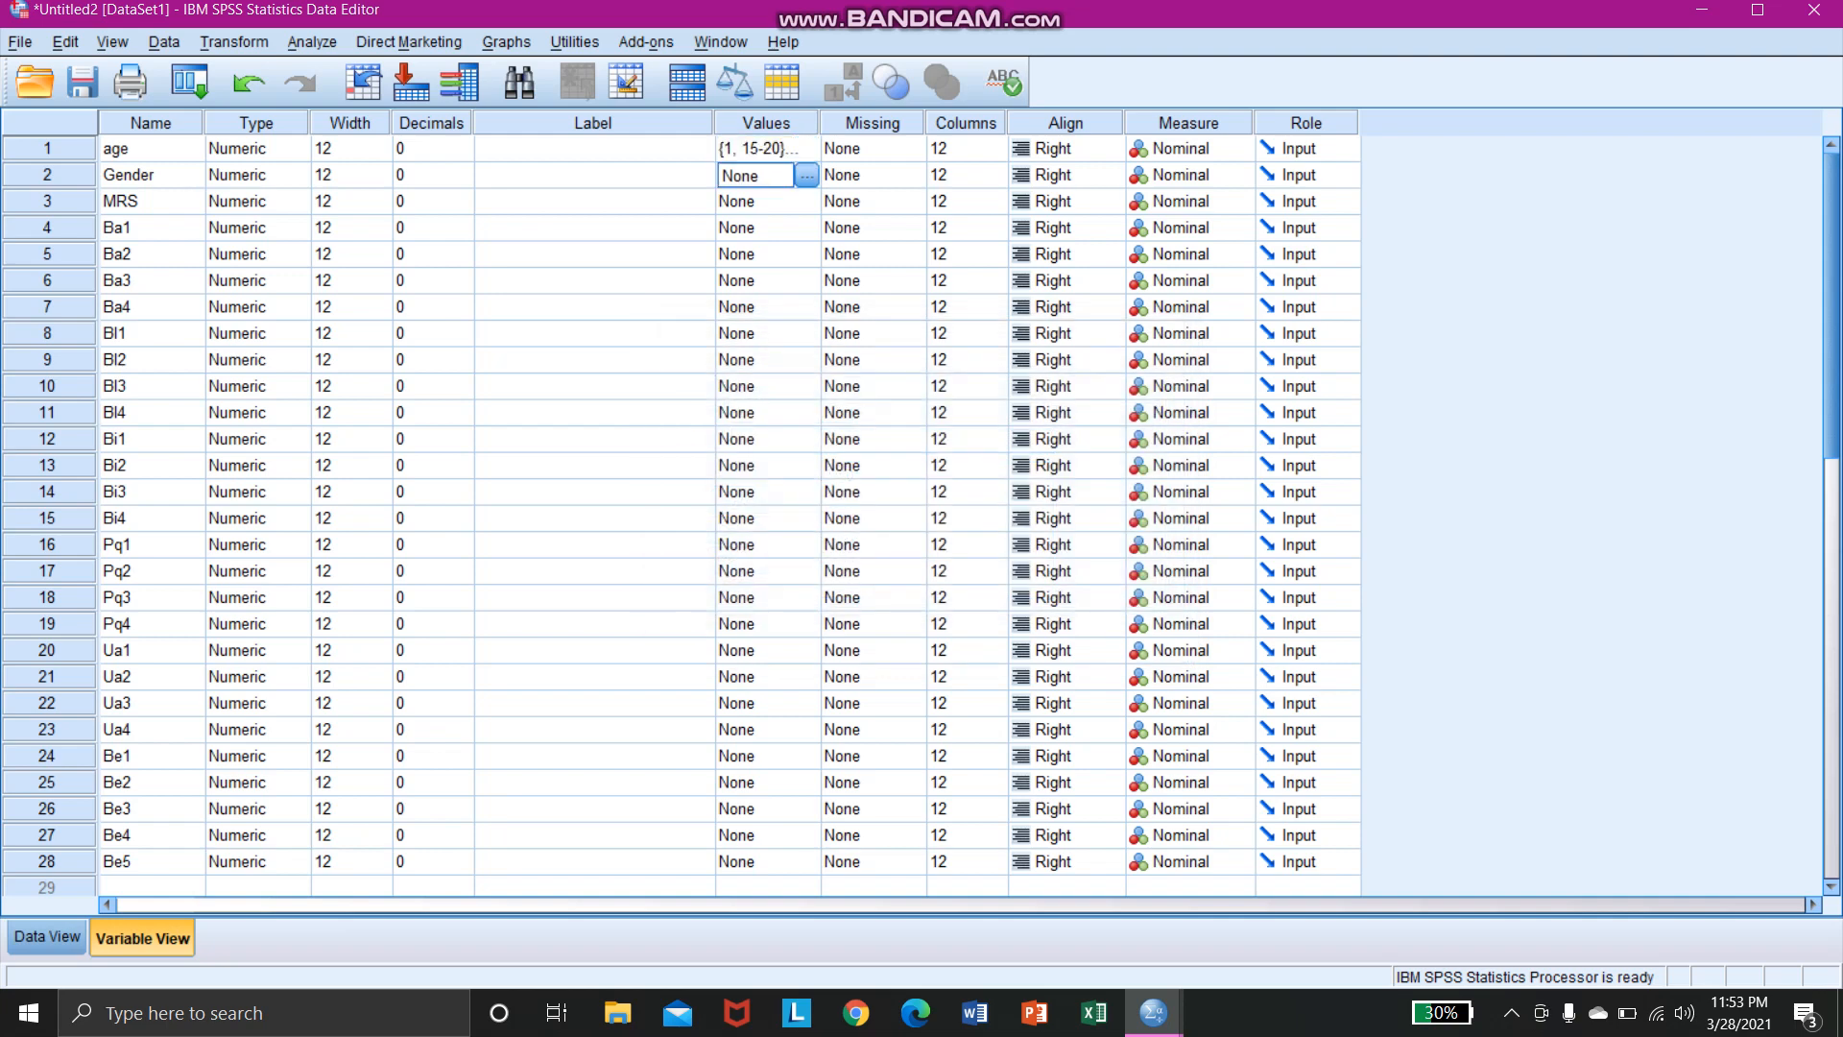
click(806, 174)
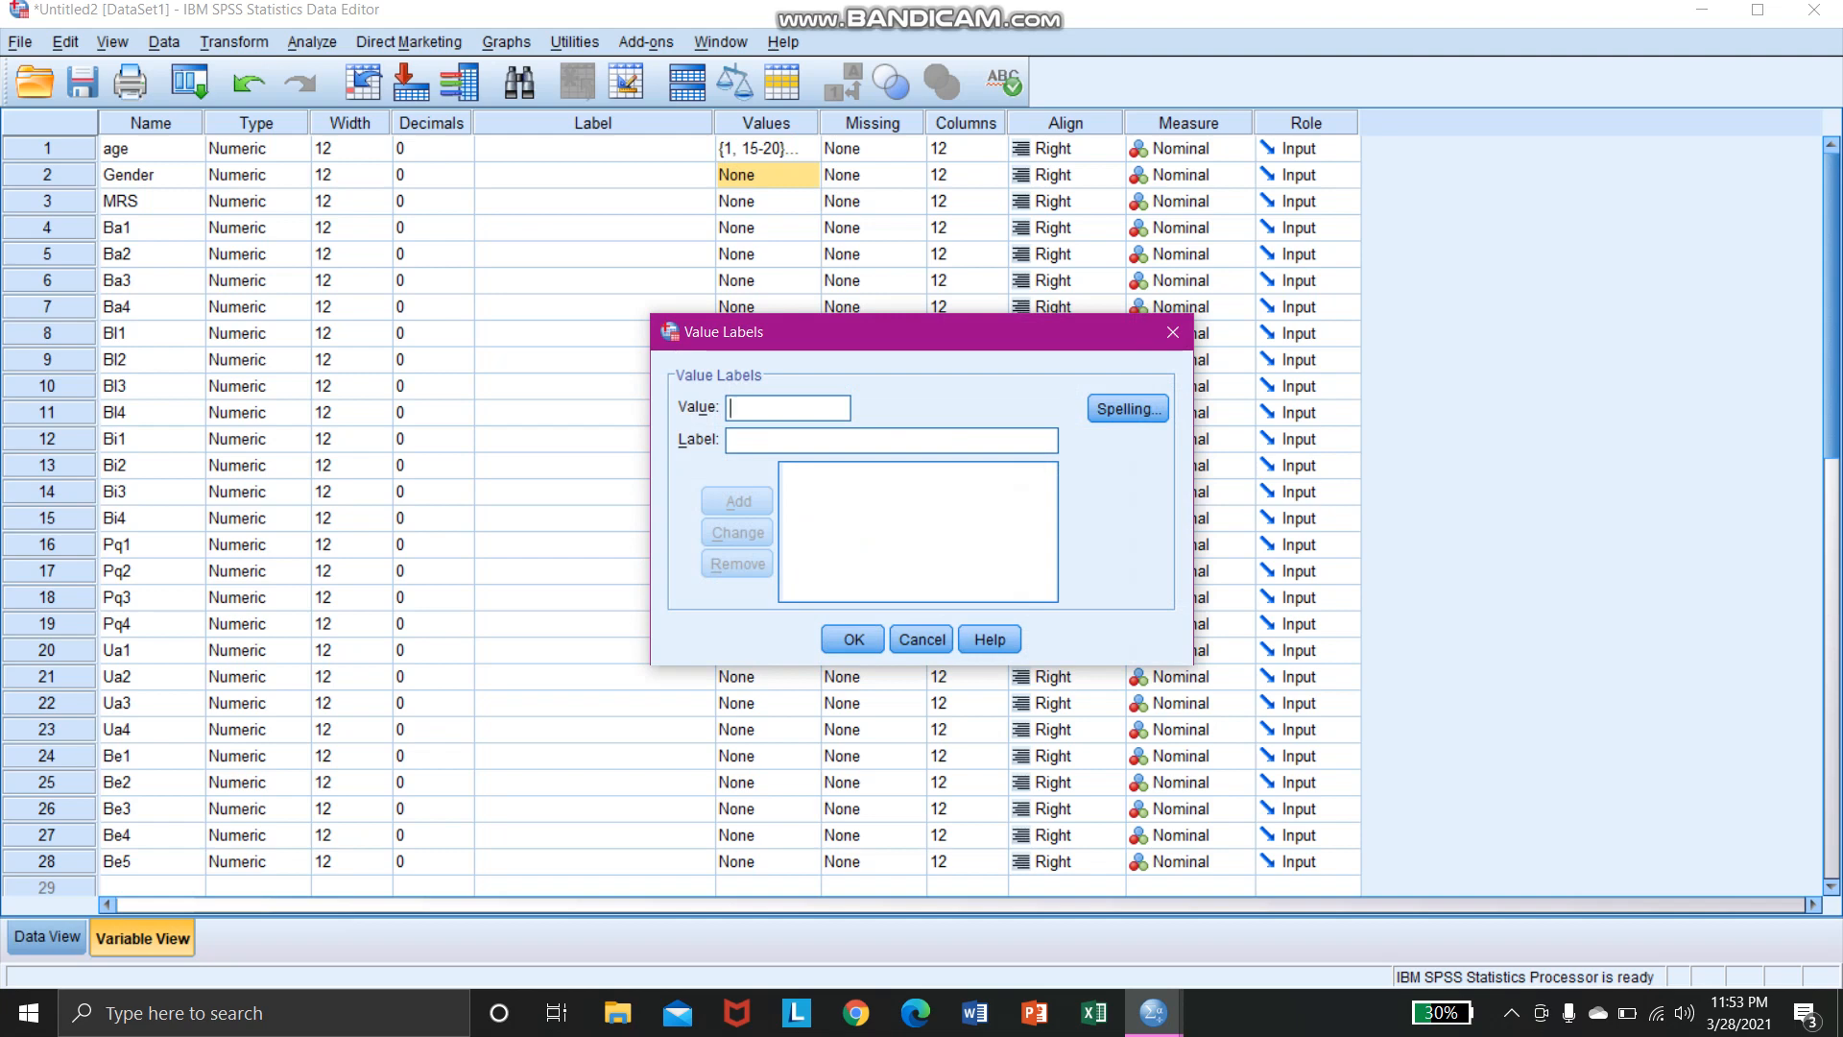
text(1)
text(male)
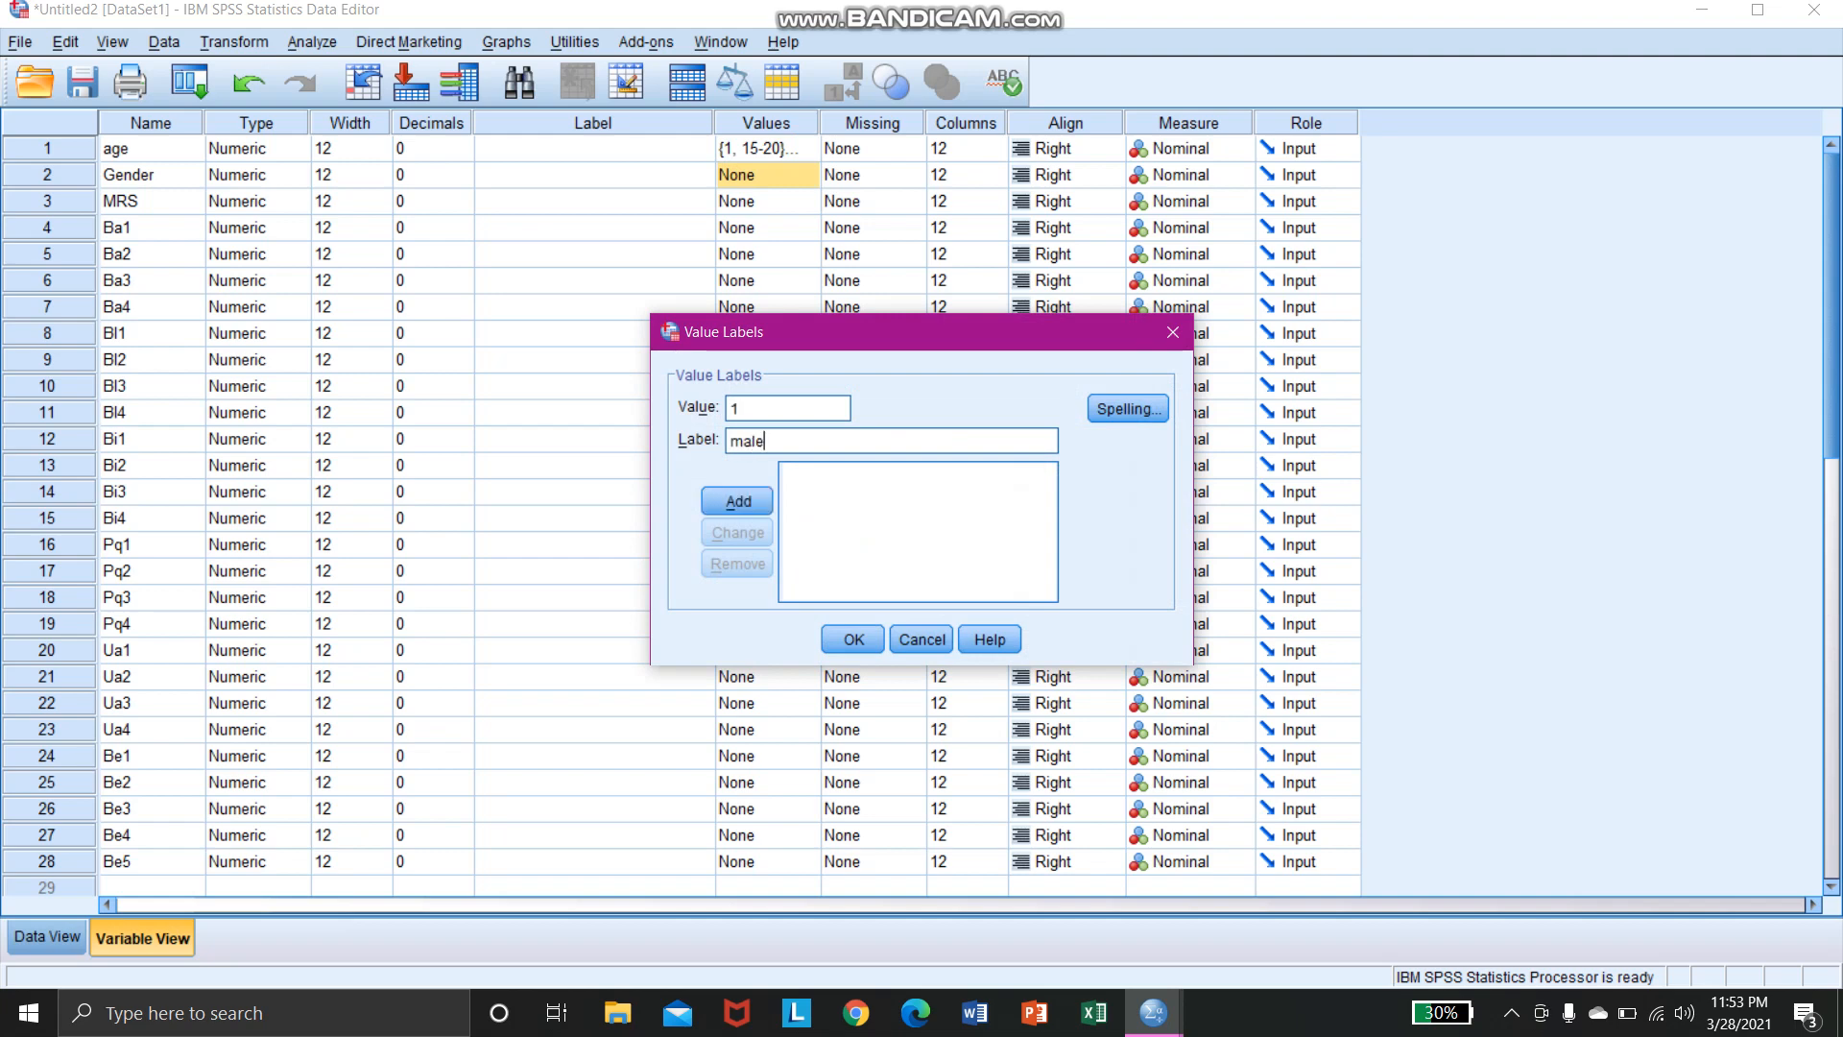
key(alt+a)
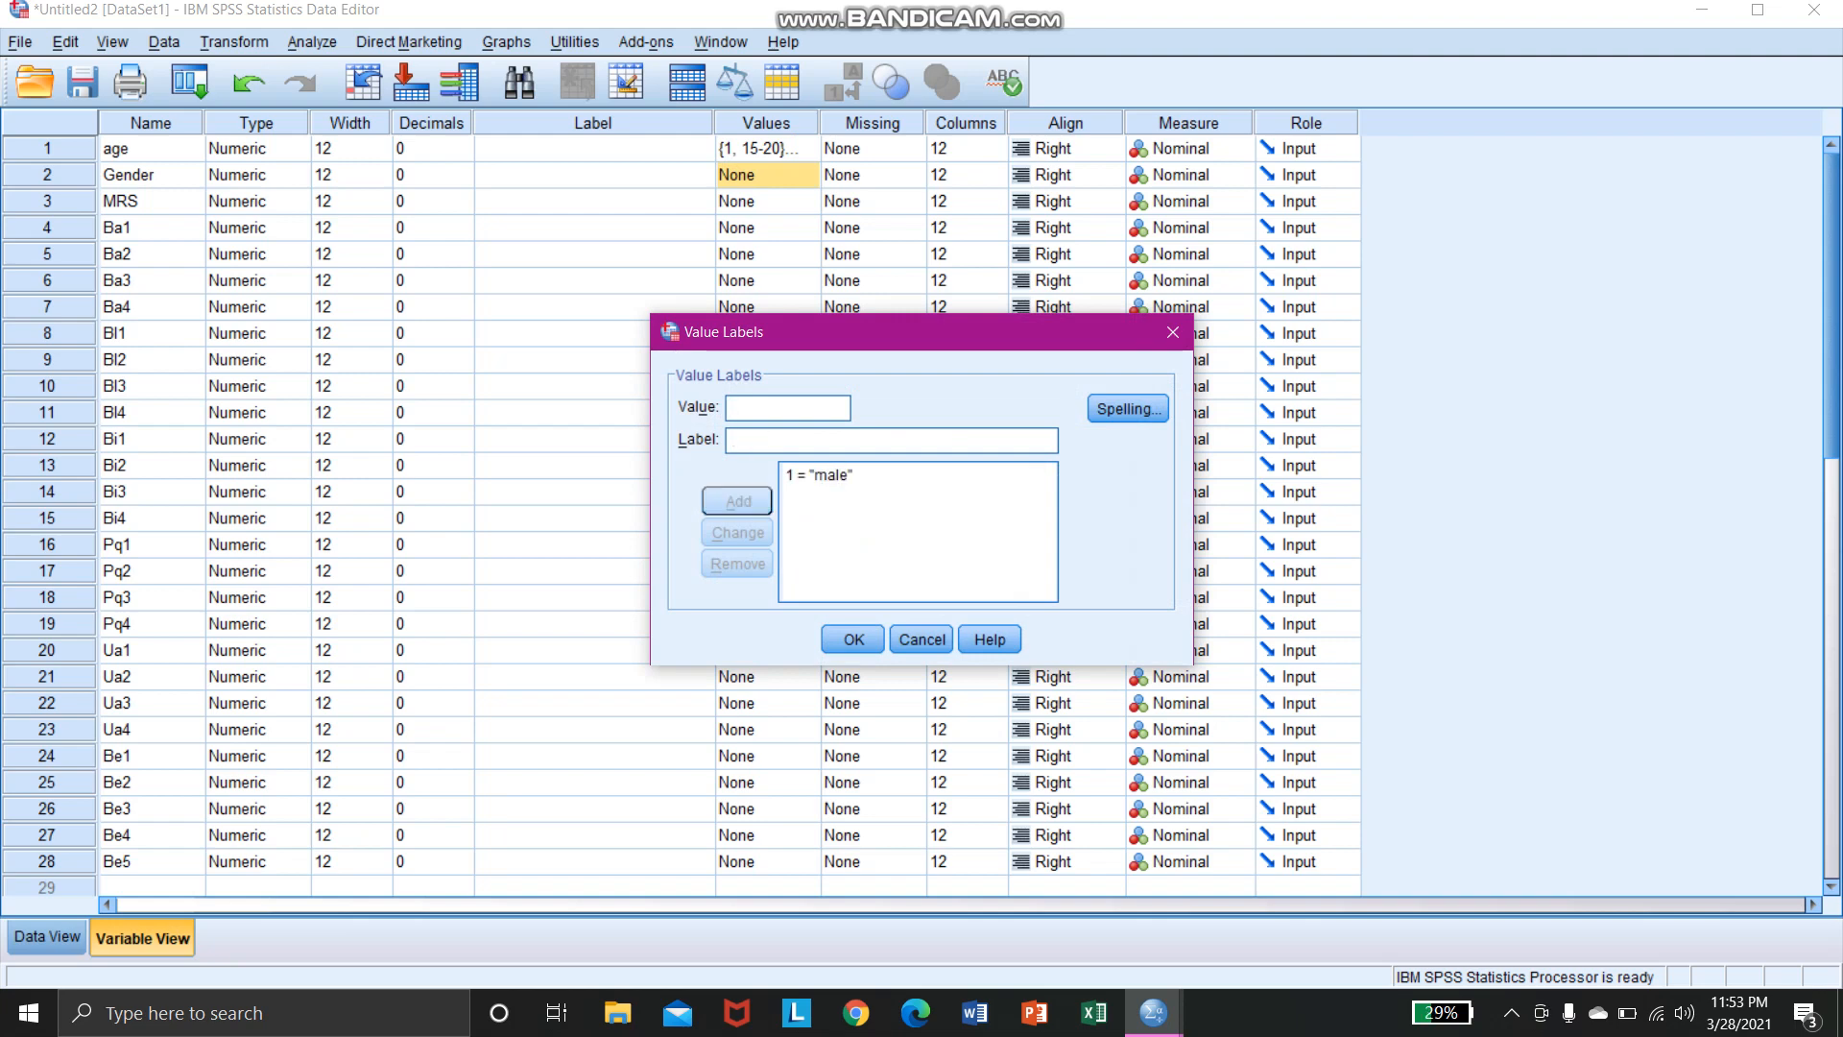
text(2)
click(892, 441)
text(female)
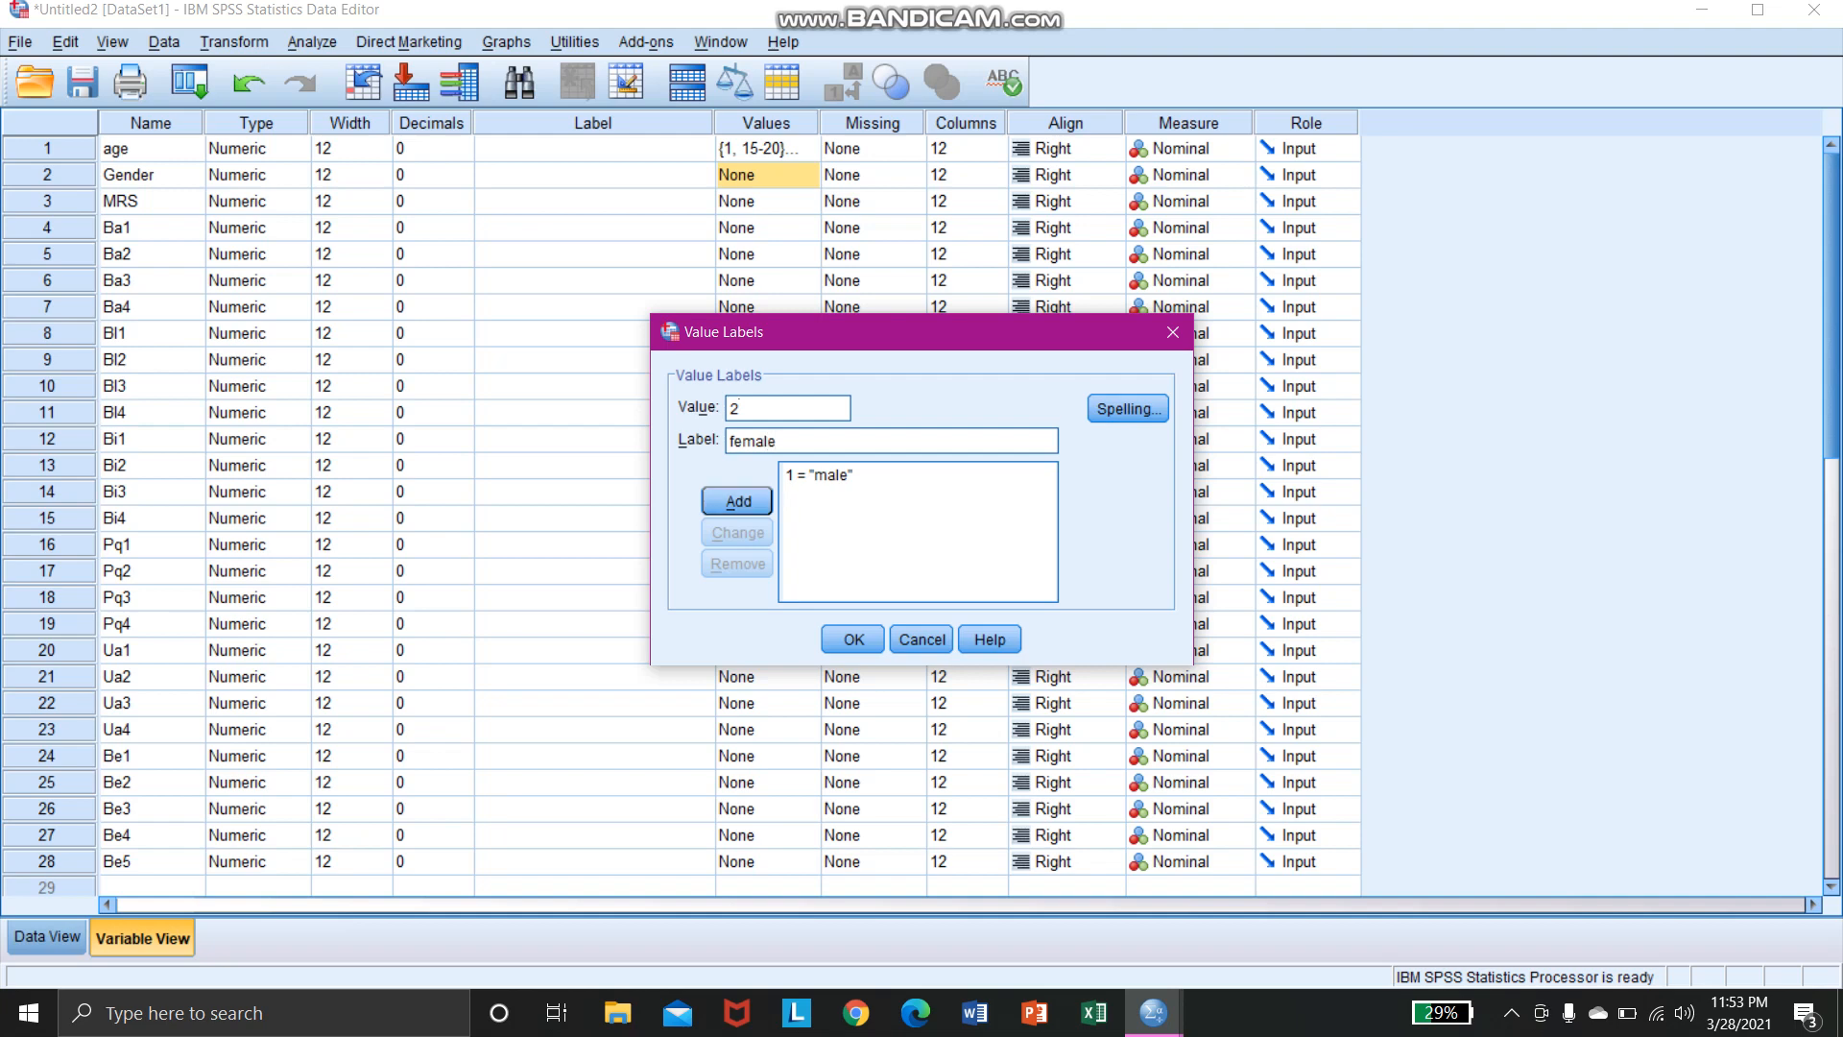
click(737, 501)
click(853, 640)
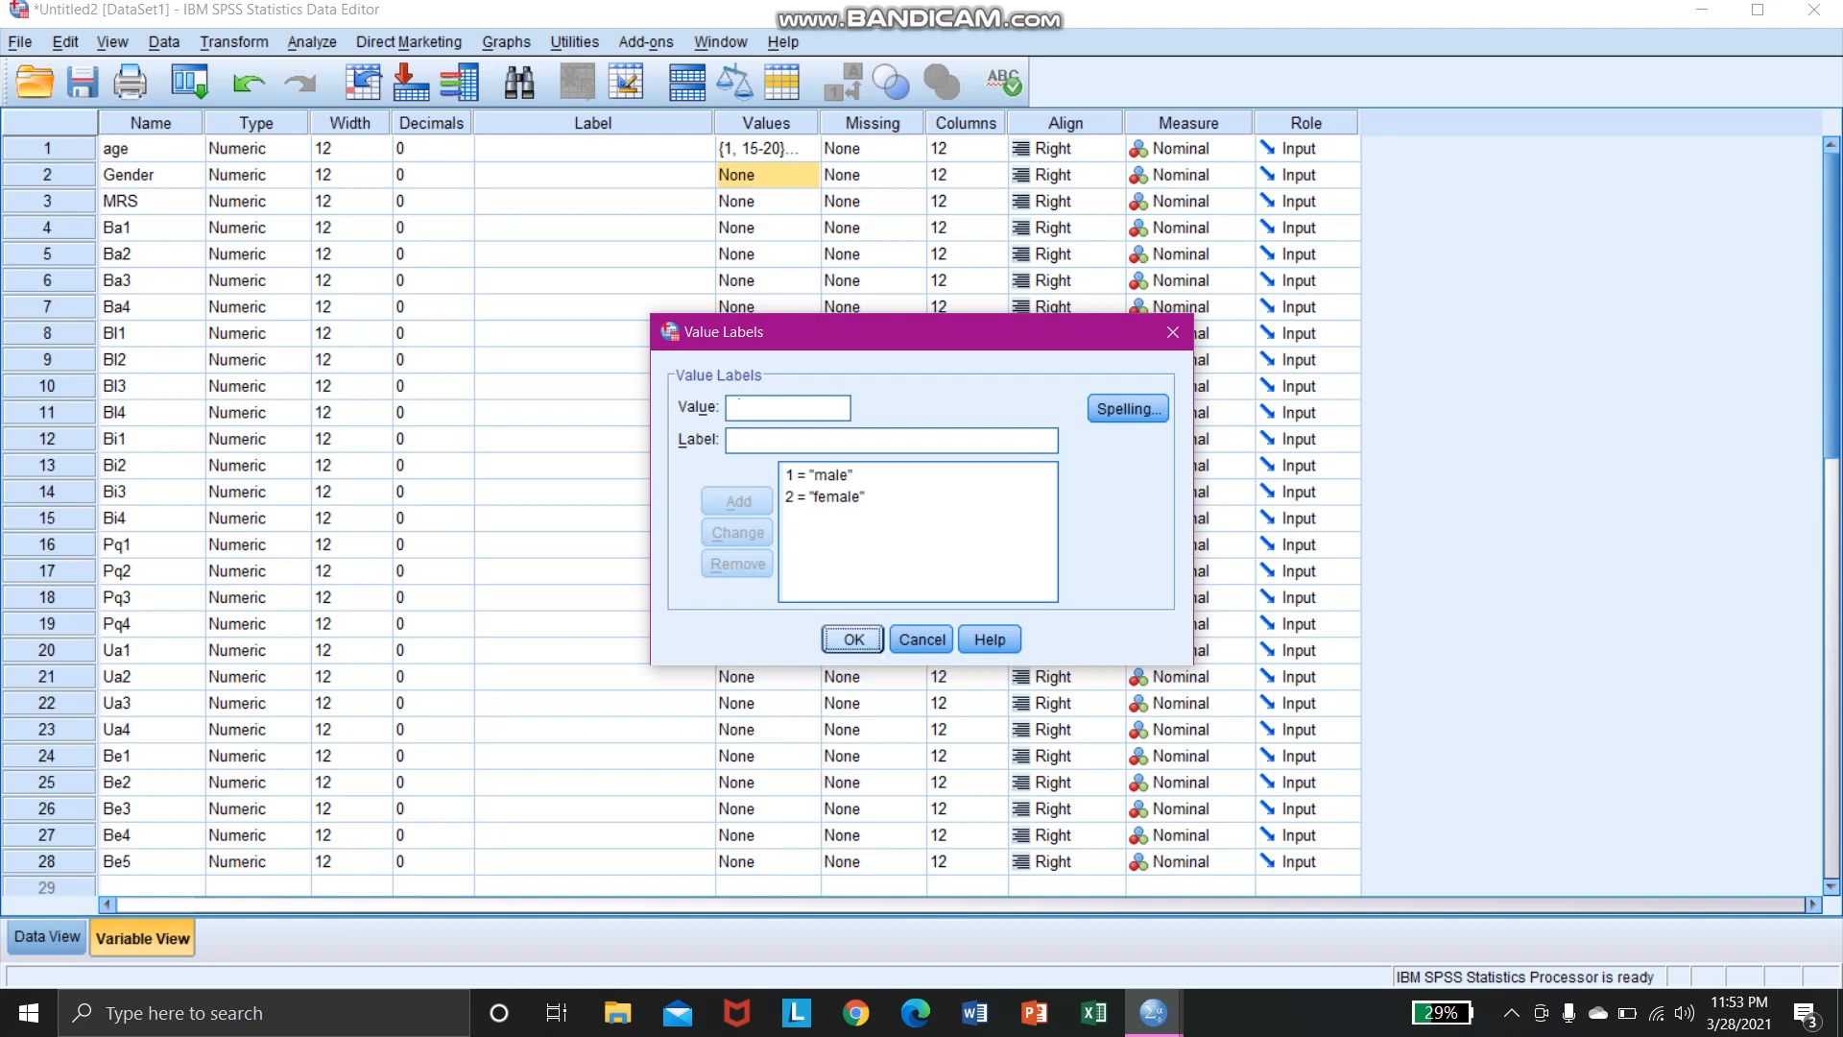
click(854, 633)
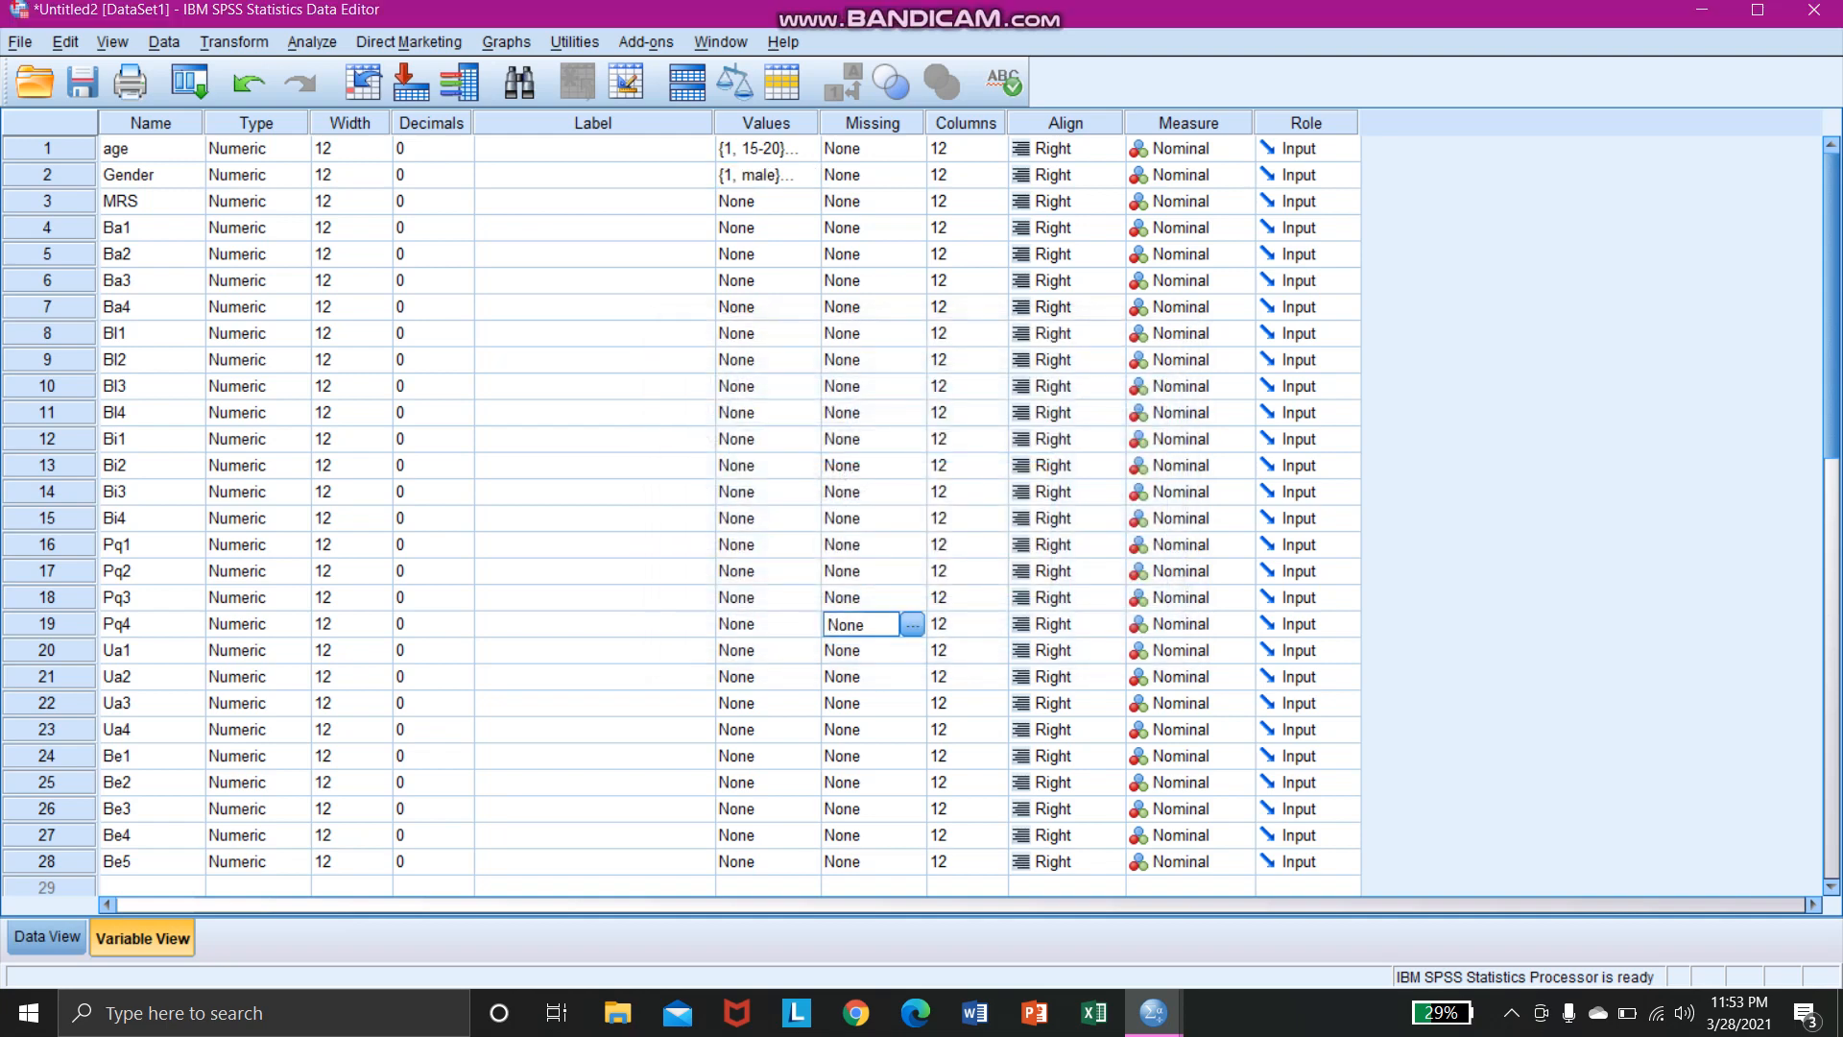
- Define the MRS variable's value labels as 1 = married and 2 = unmarried
click(806, 201)
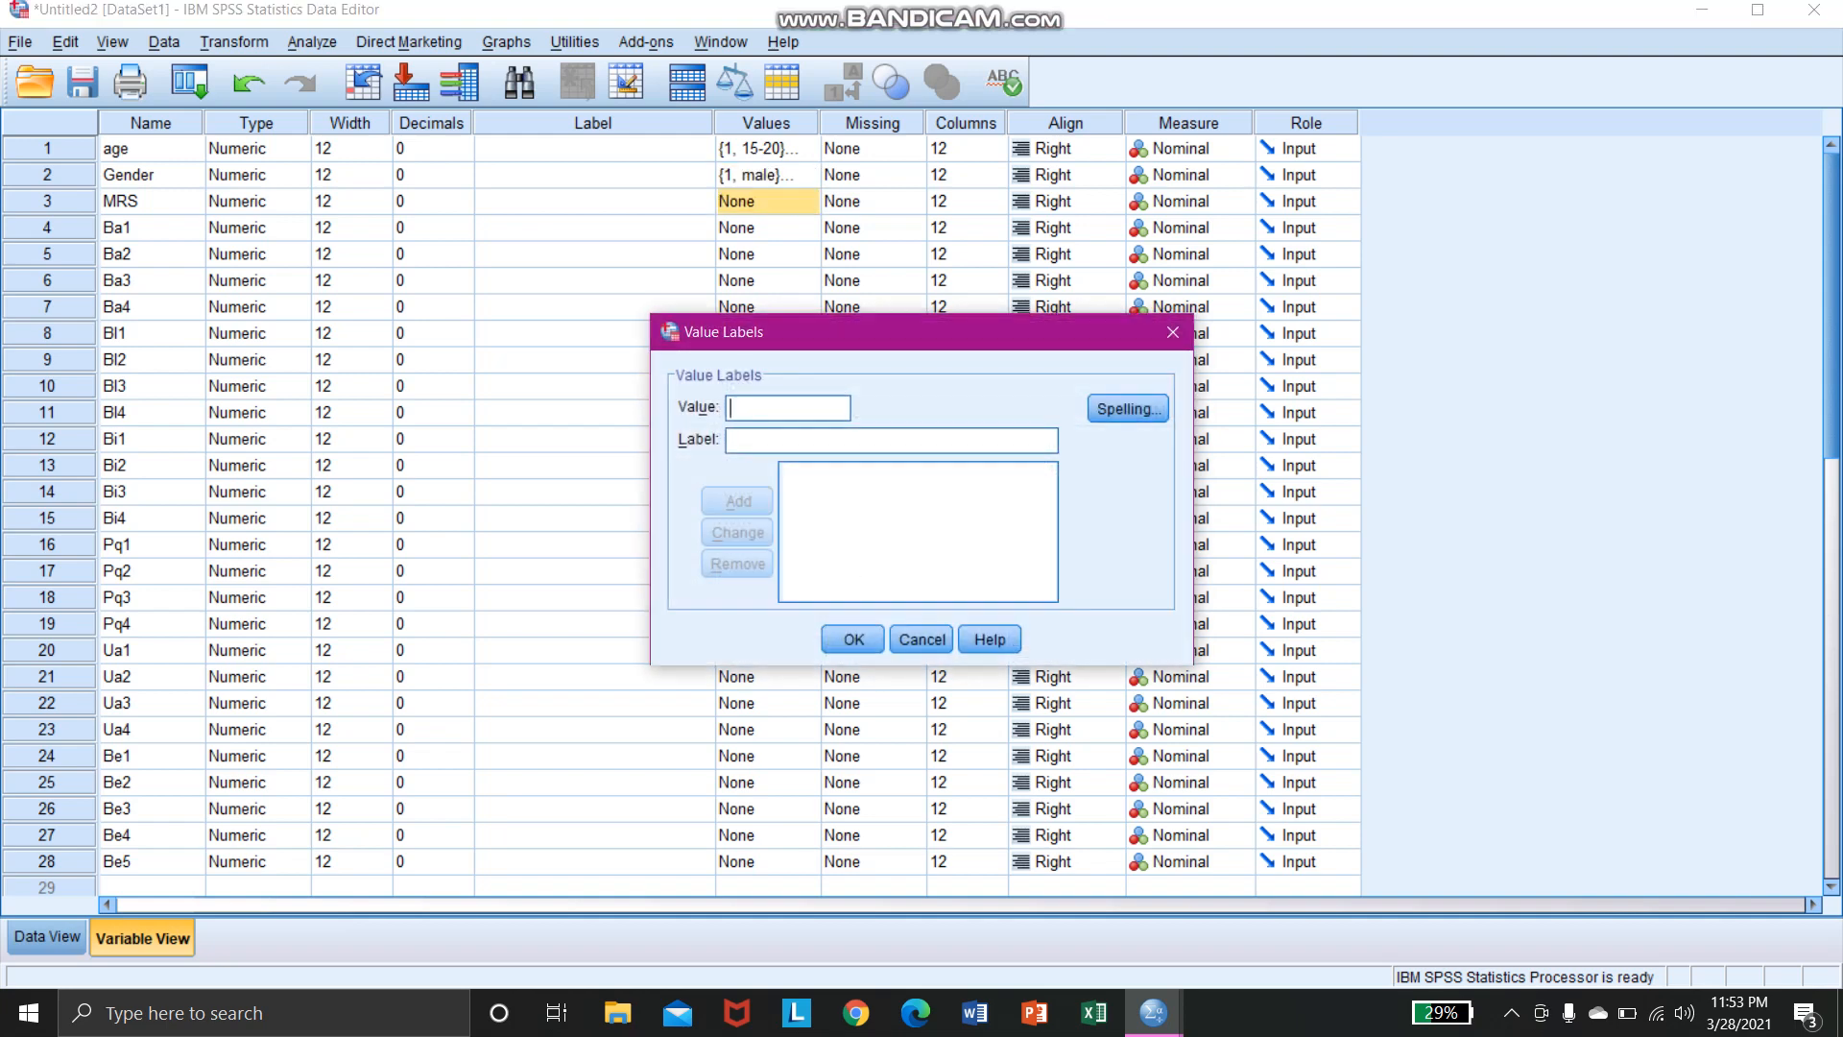
text(1marr)
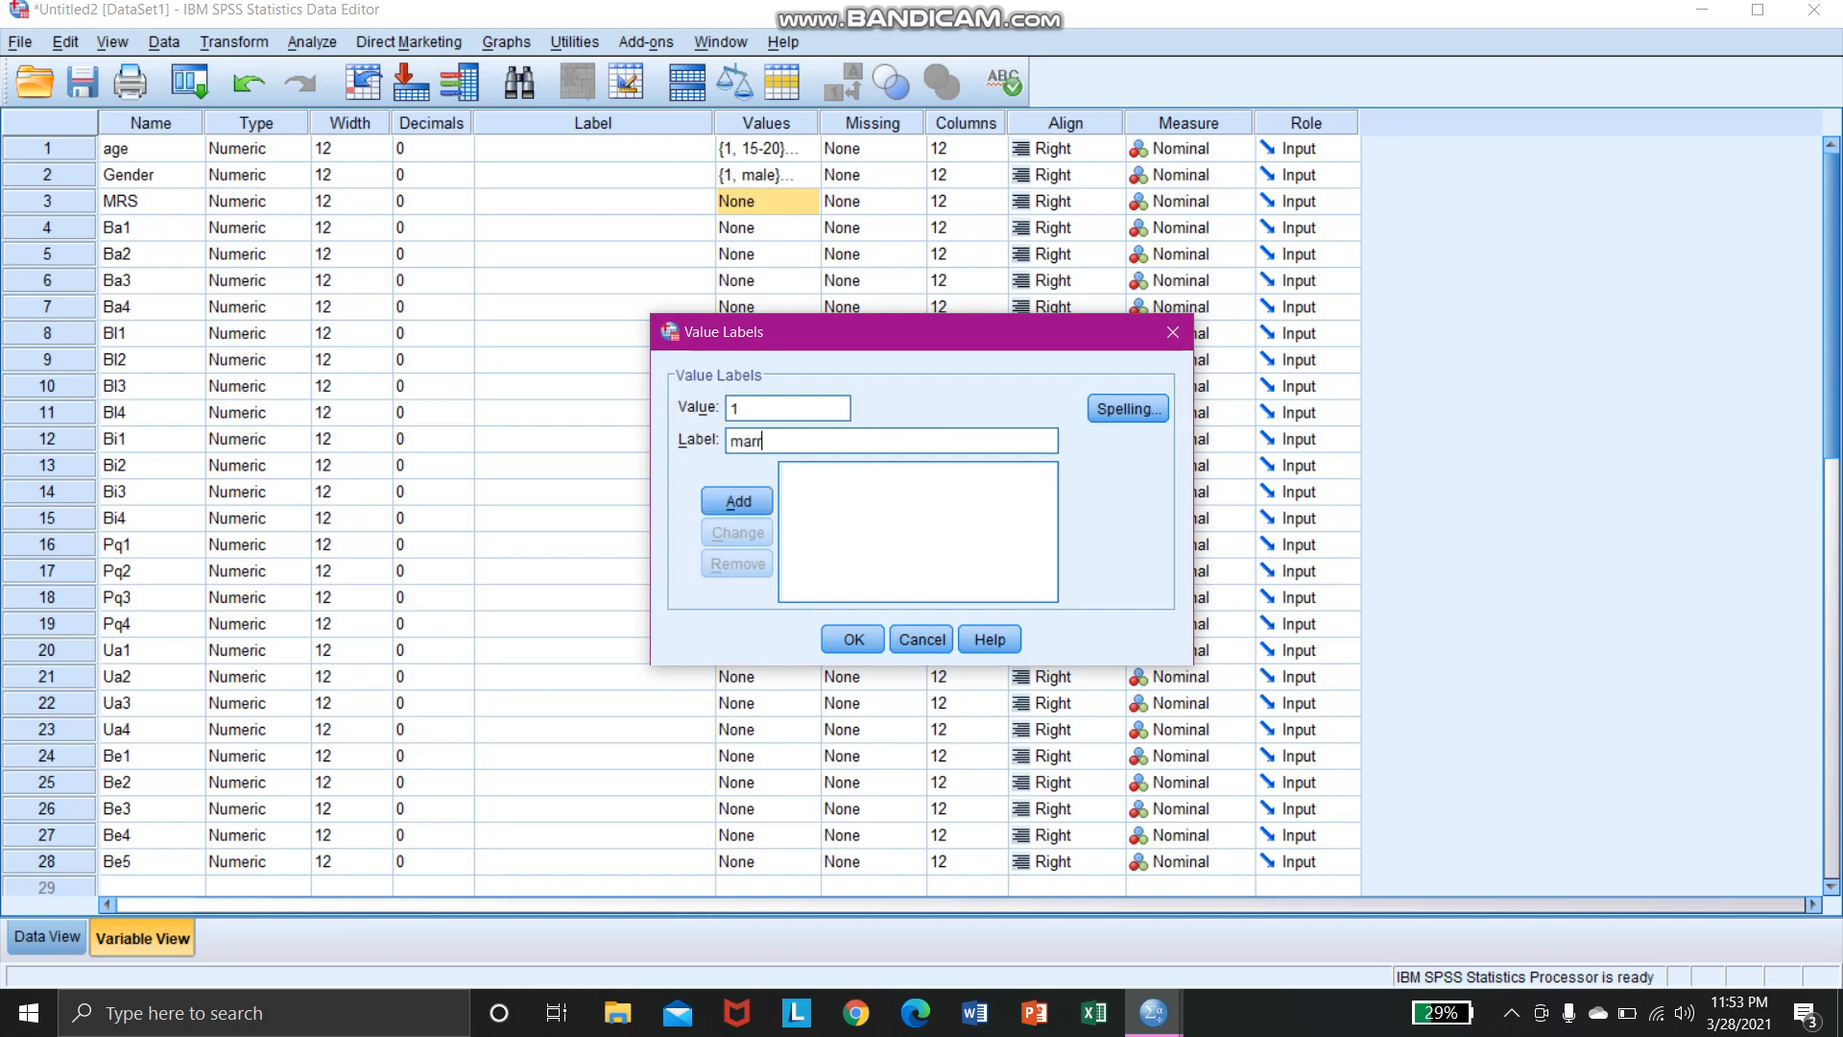
text(ied)
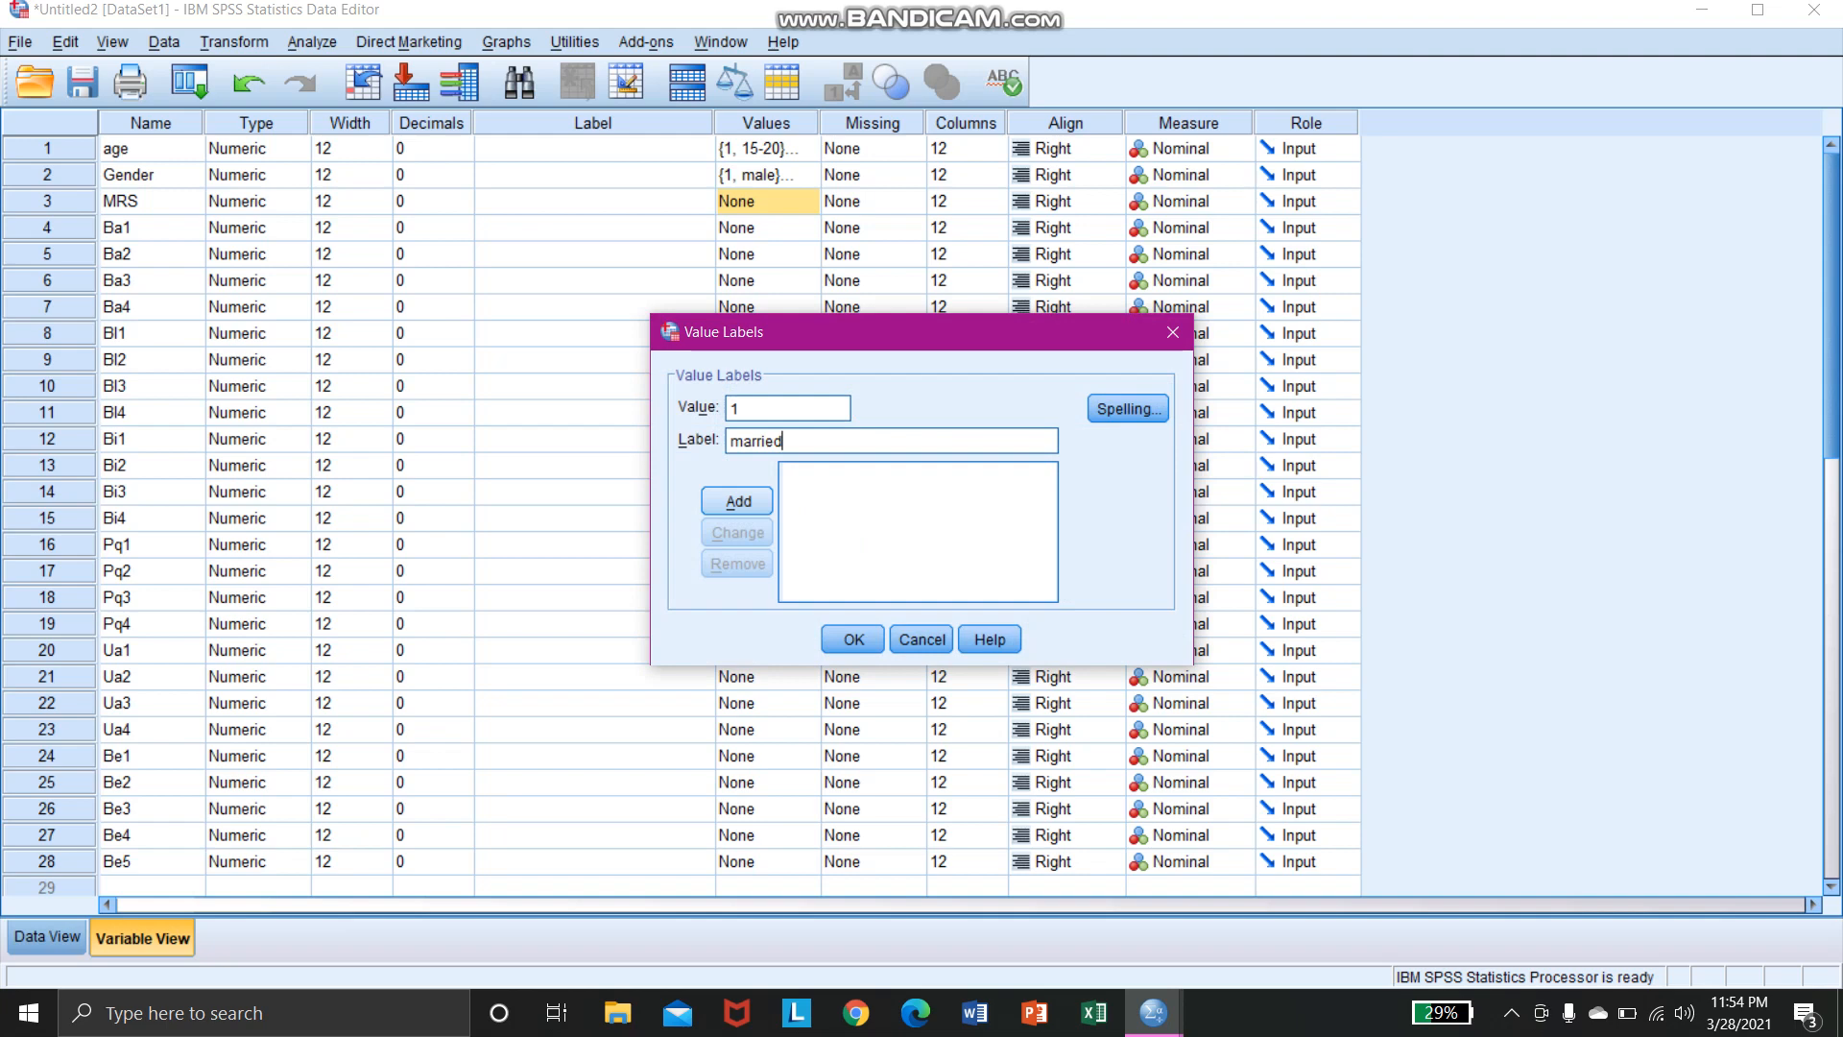
key(Return)
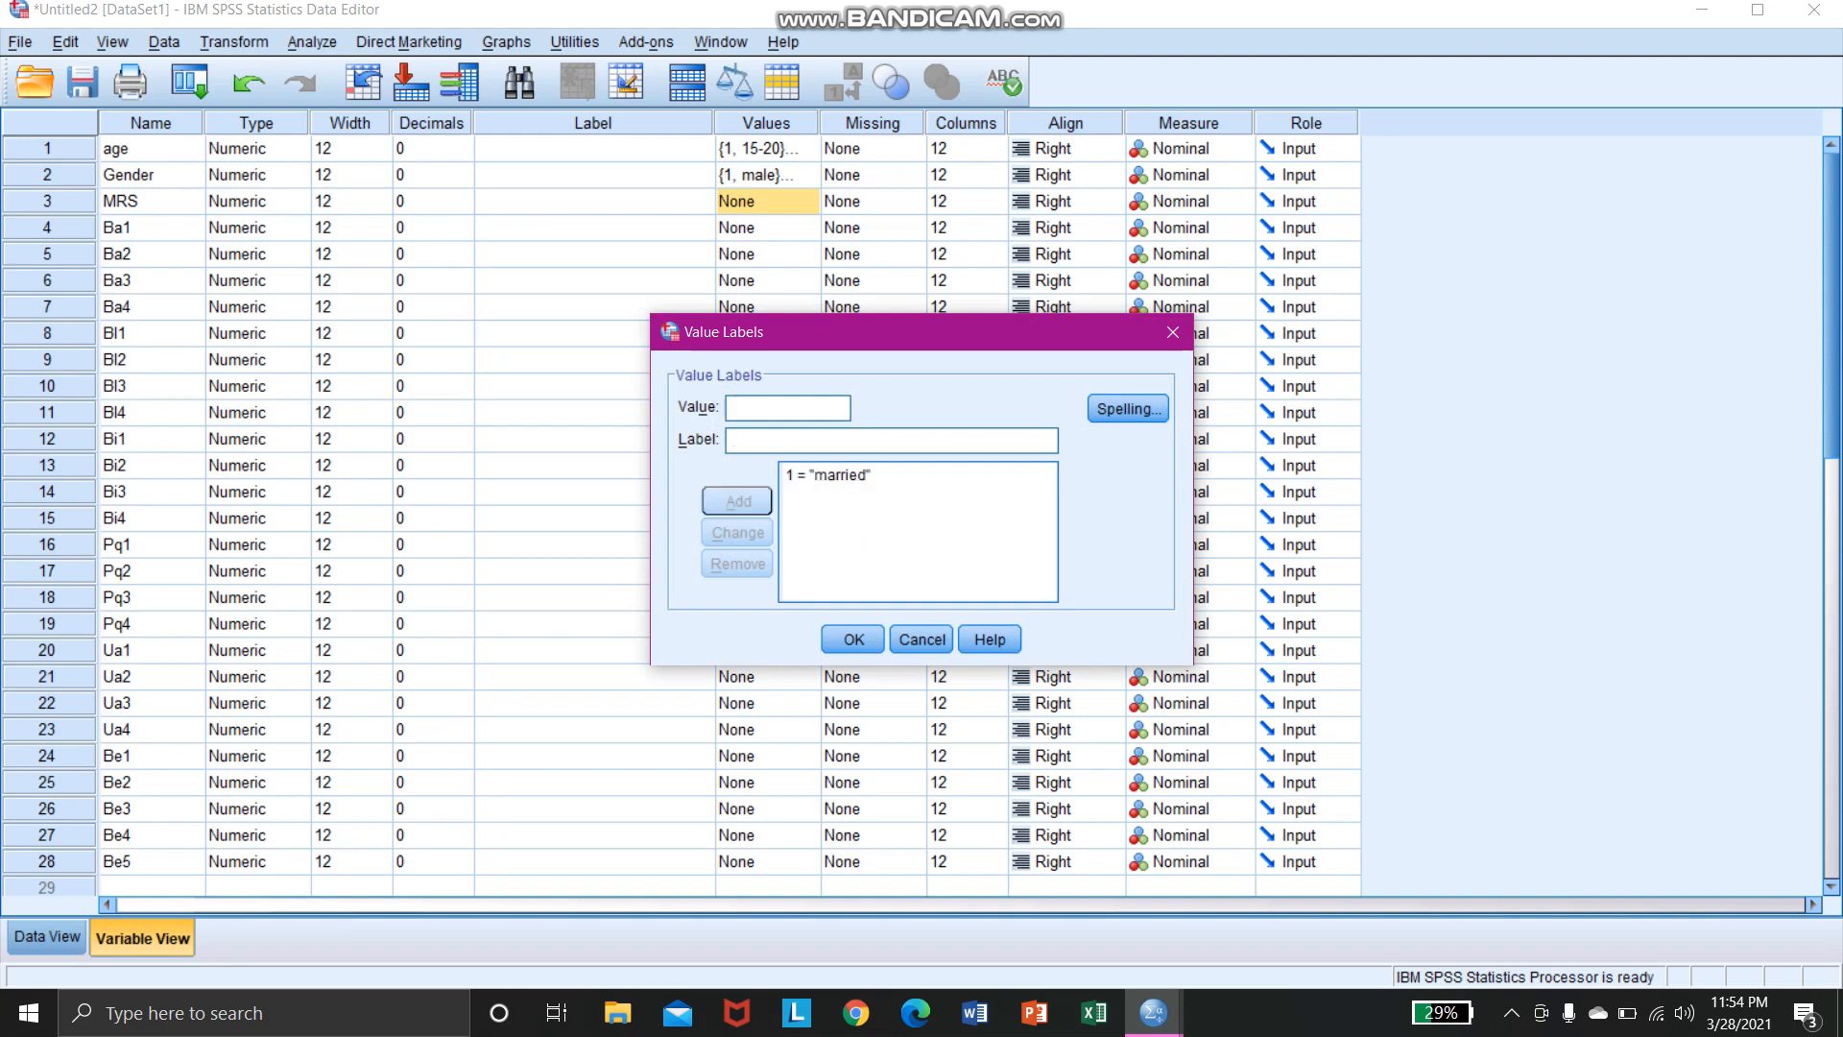
text(2)
text(y)
key(BackSpace)
text(unmarrie)
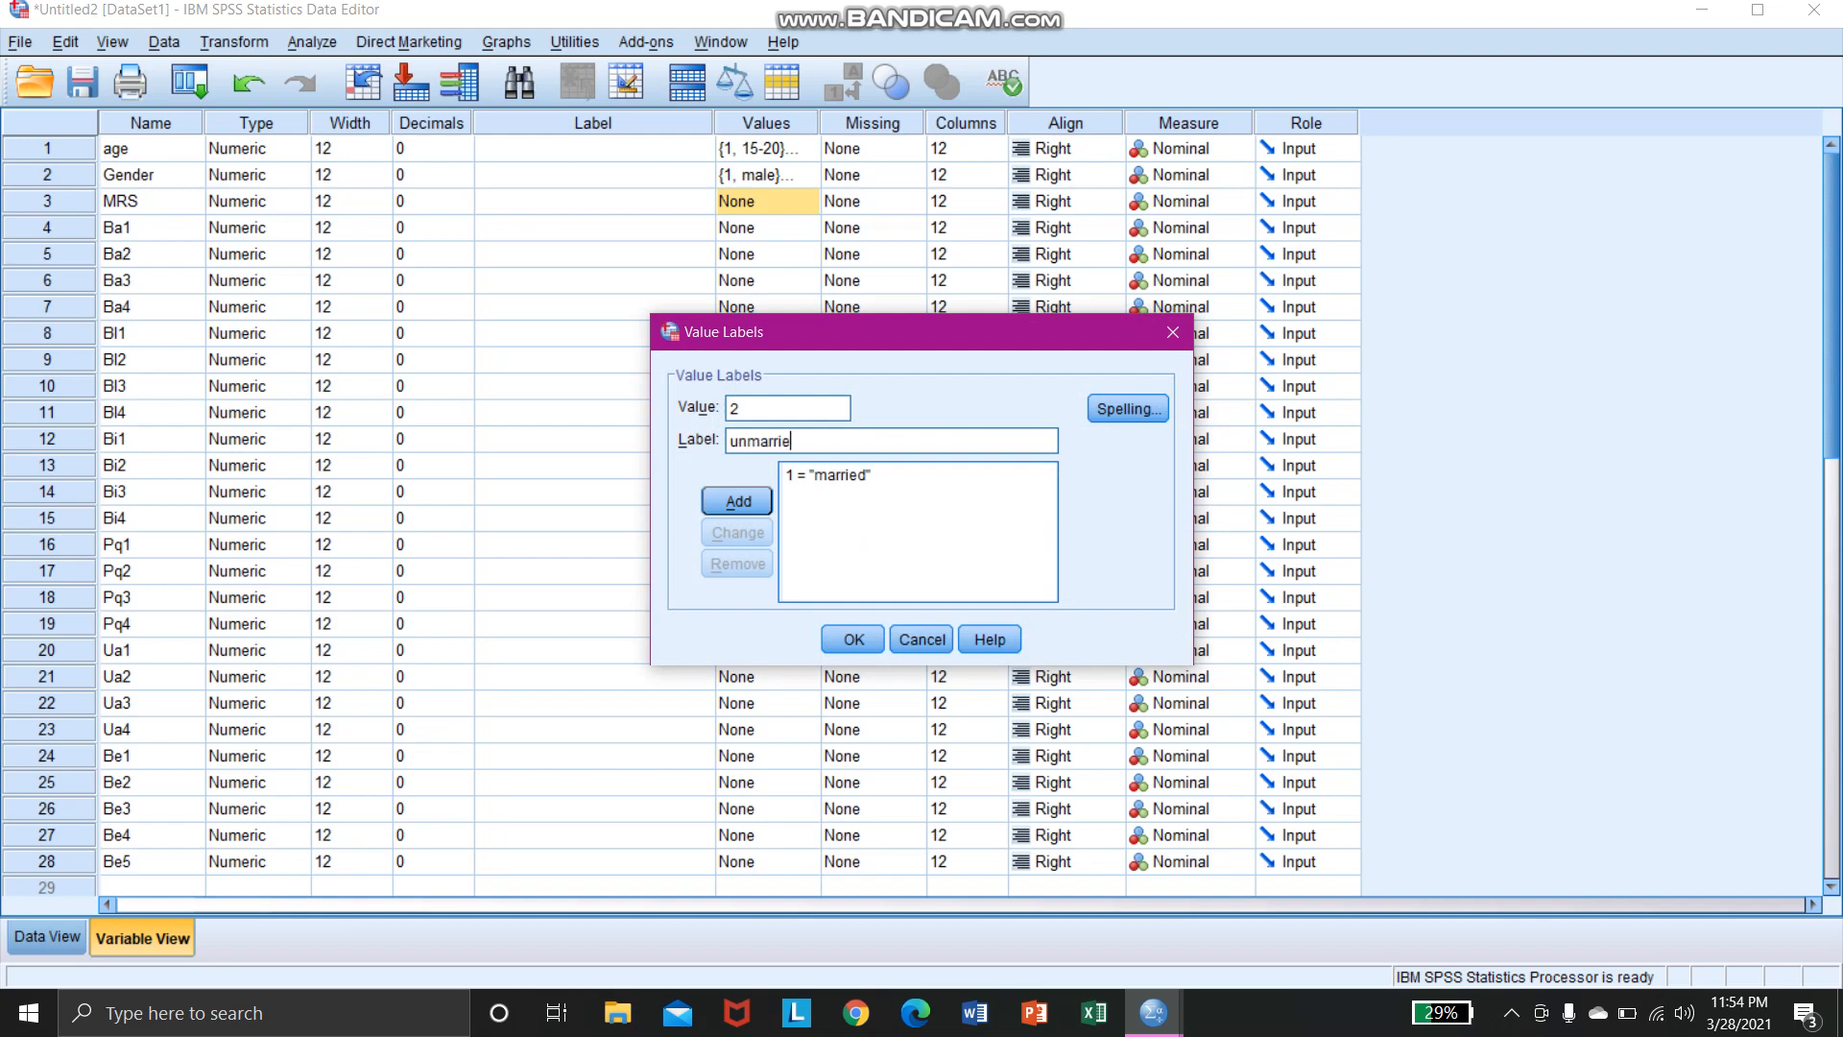
text(d)
key(Tab)
key(space)
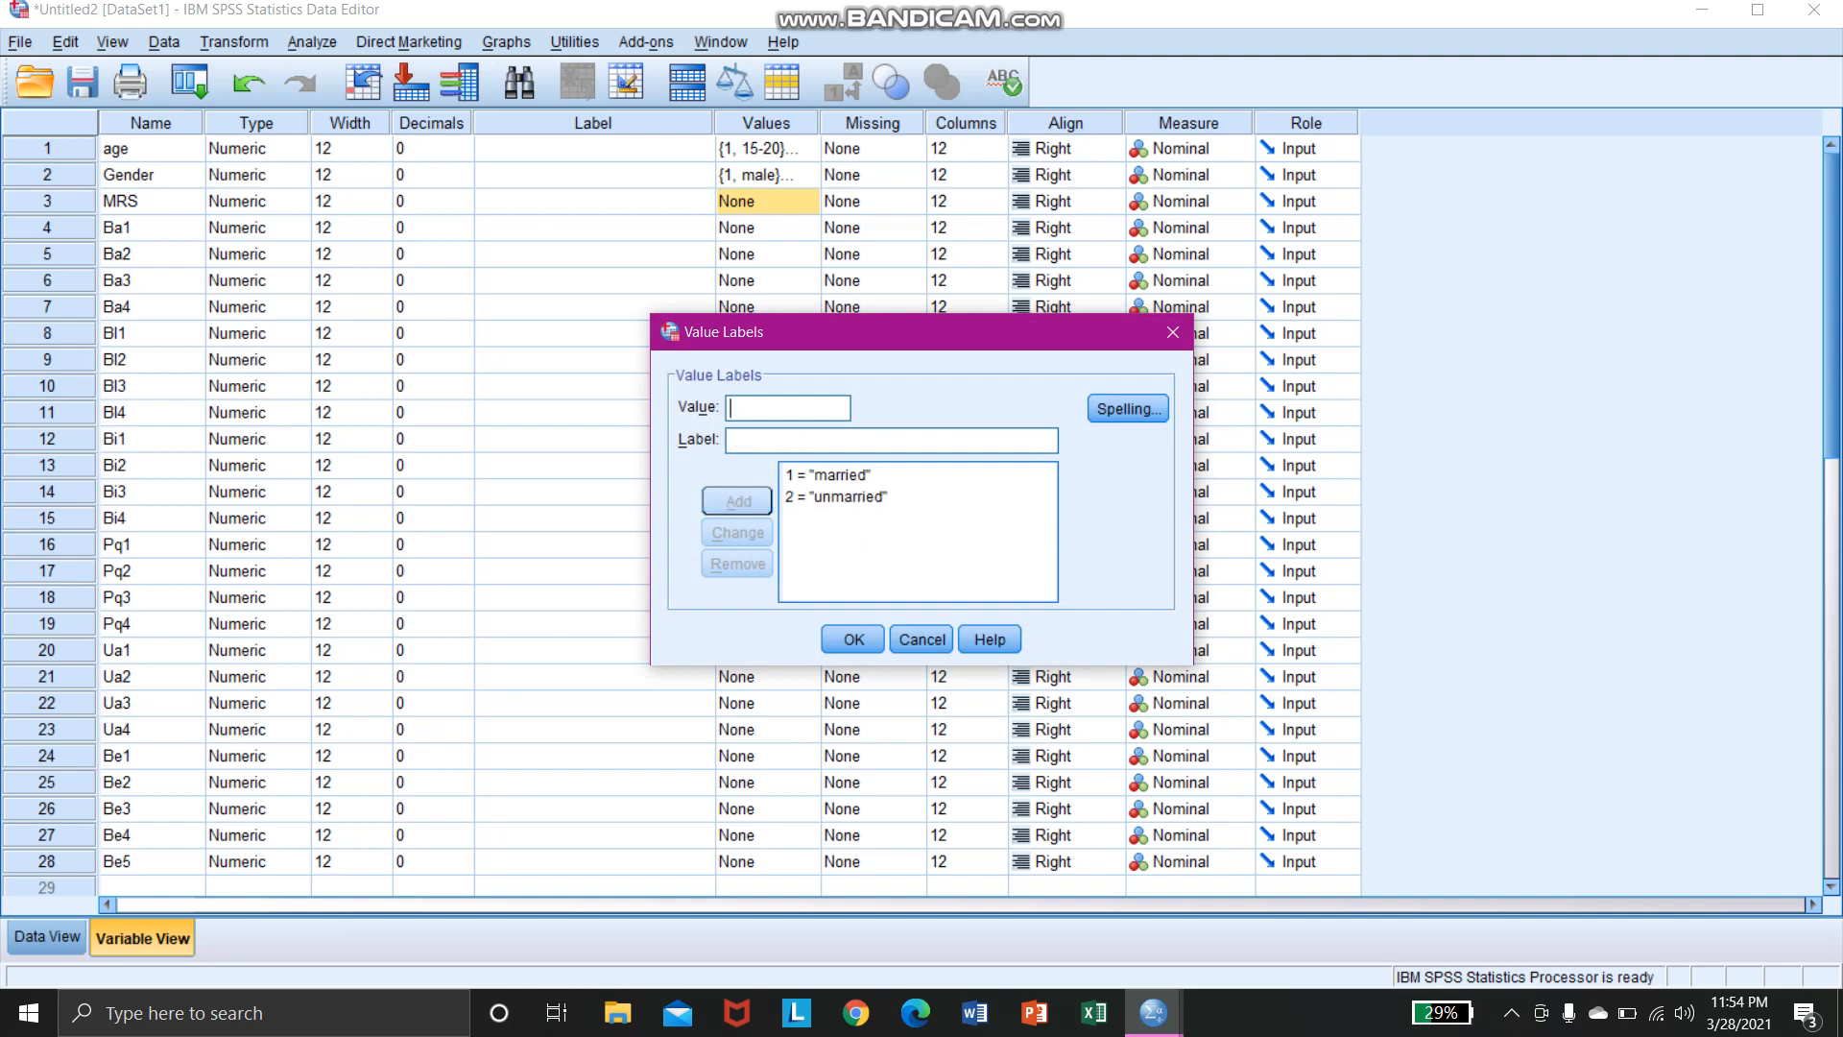
key(Return)
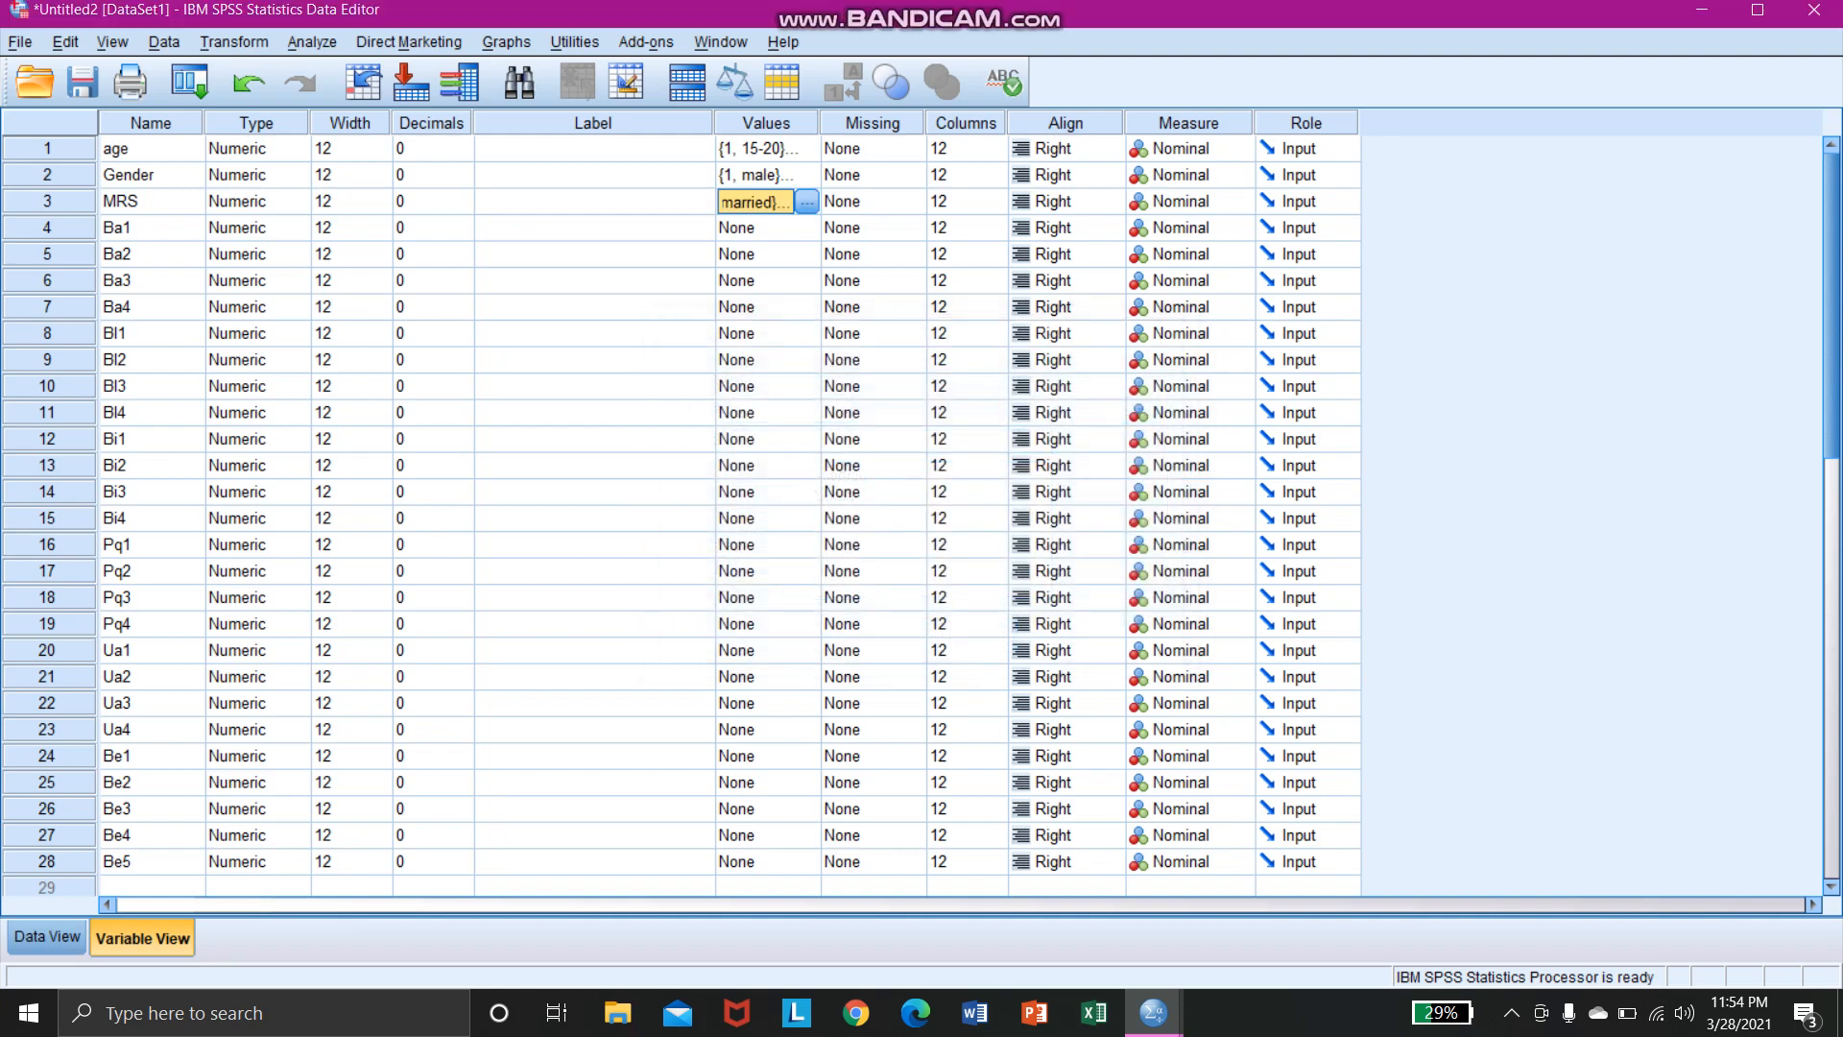
- Add value labels to the Ba1 variable: 1 = sda and 2 = da
click(756, 229)
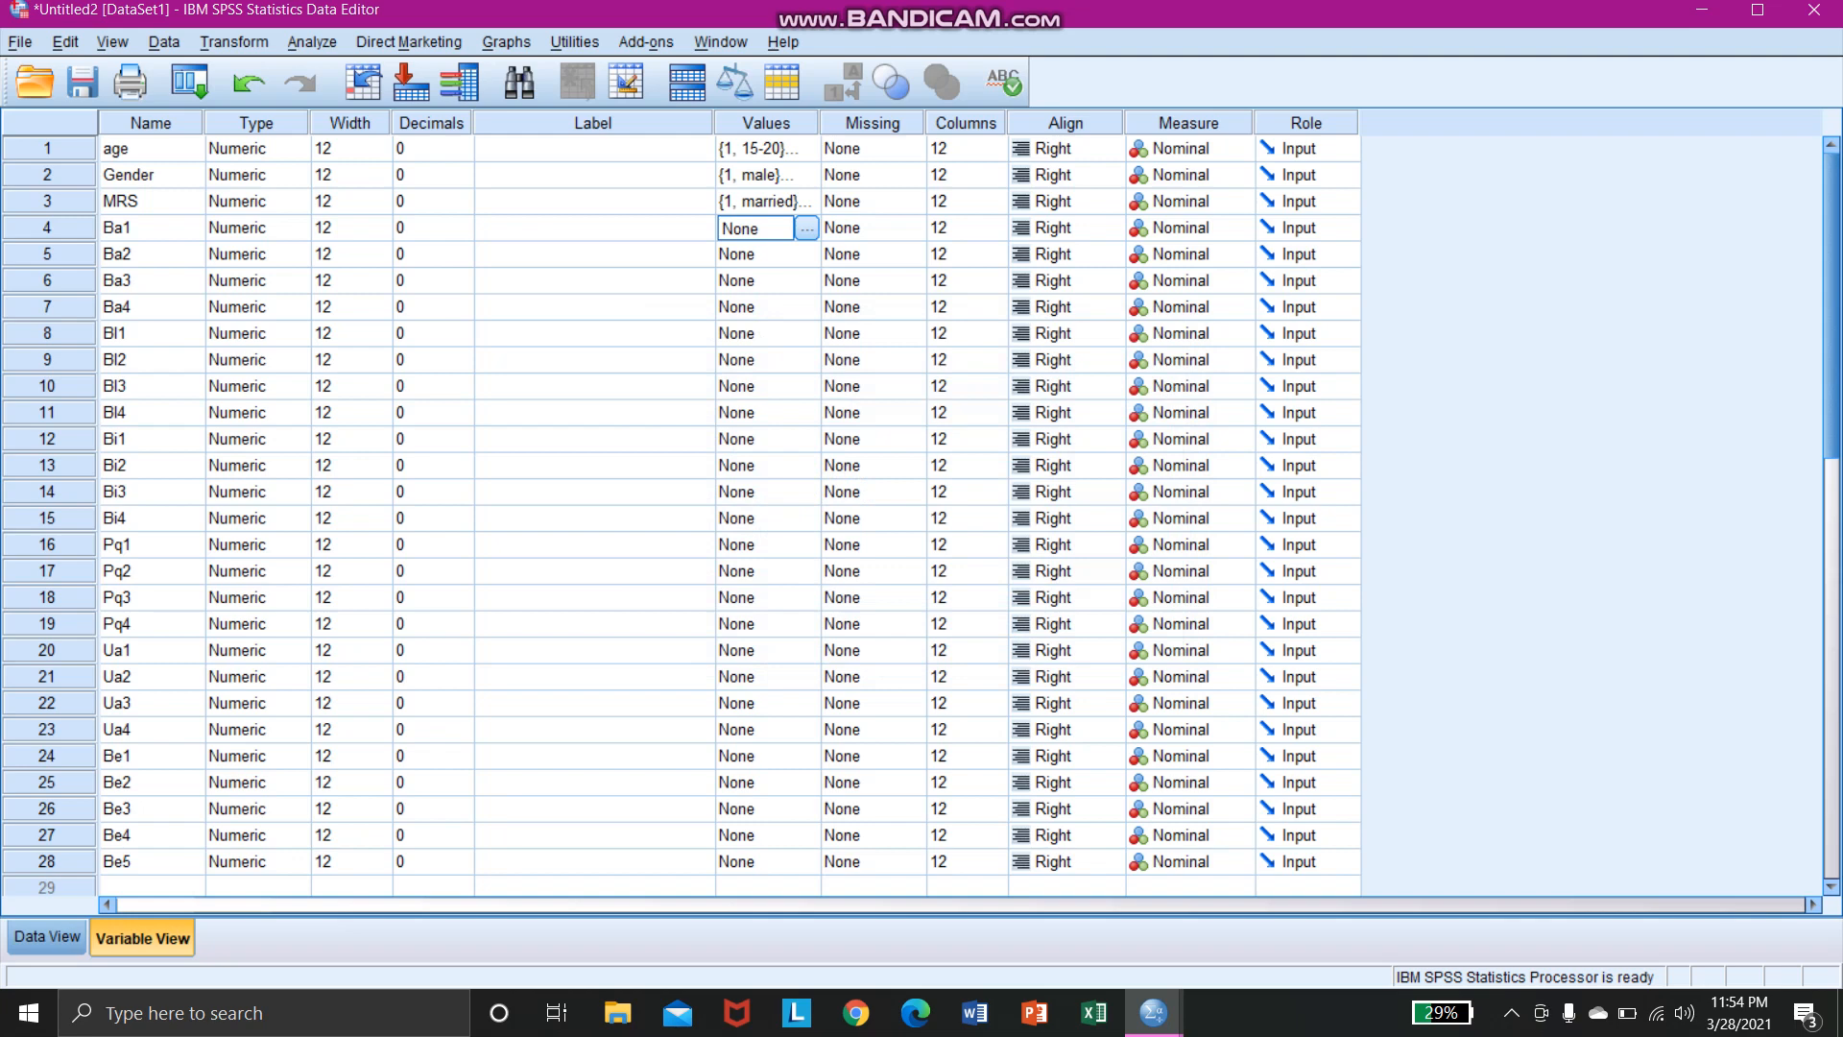
click(806, 228)
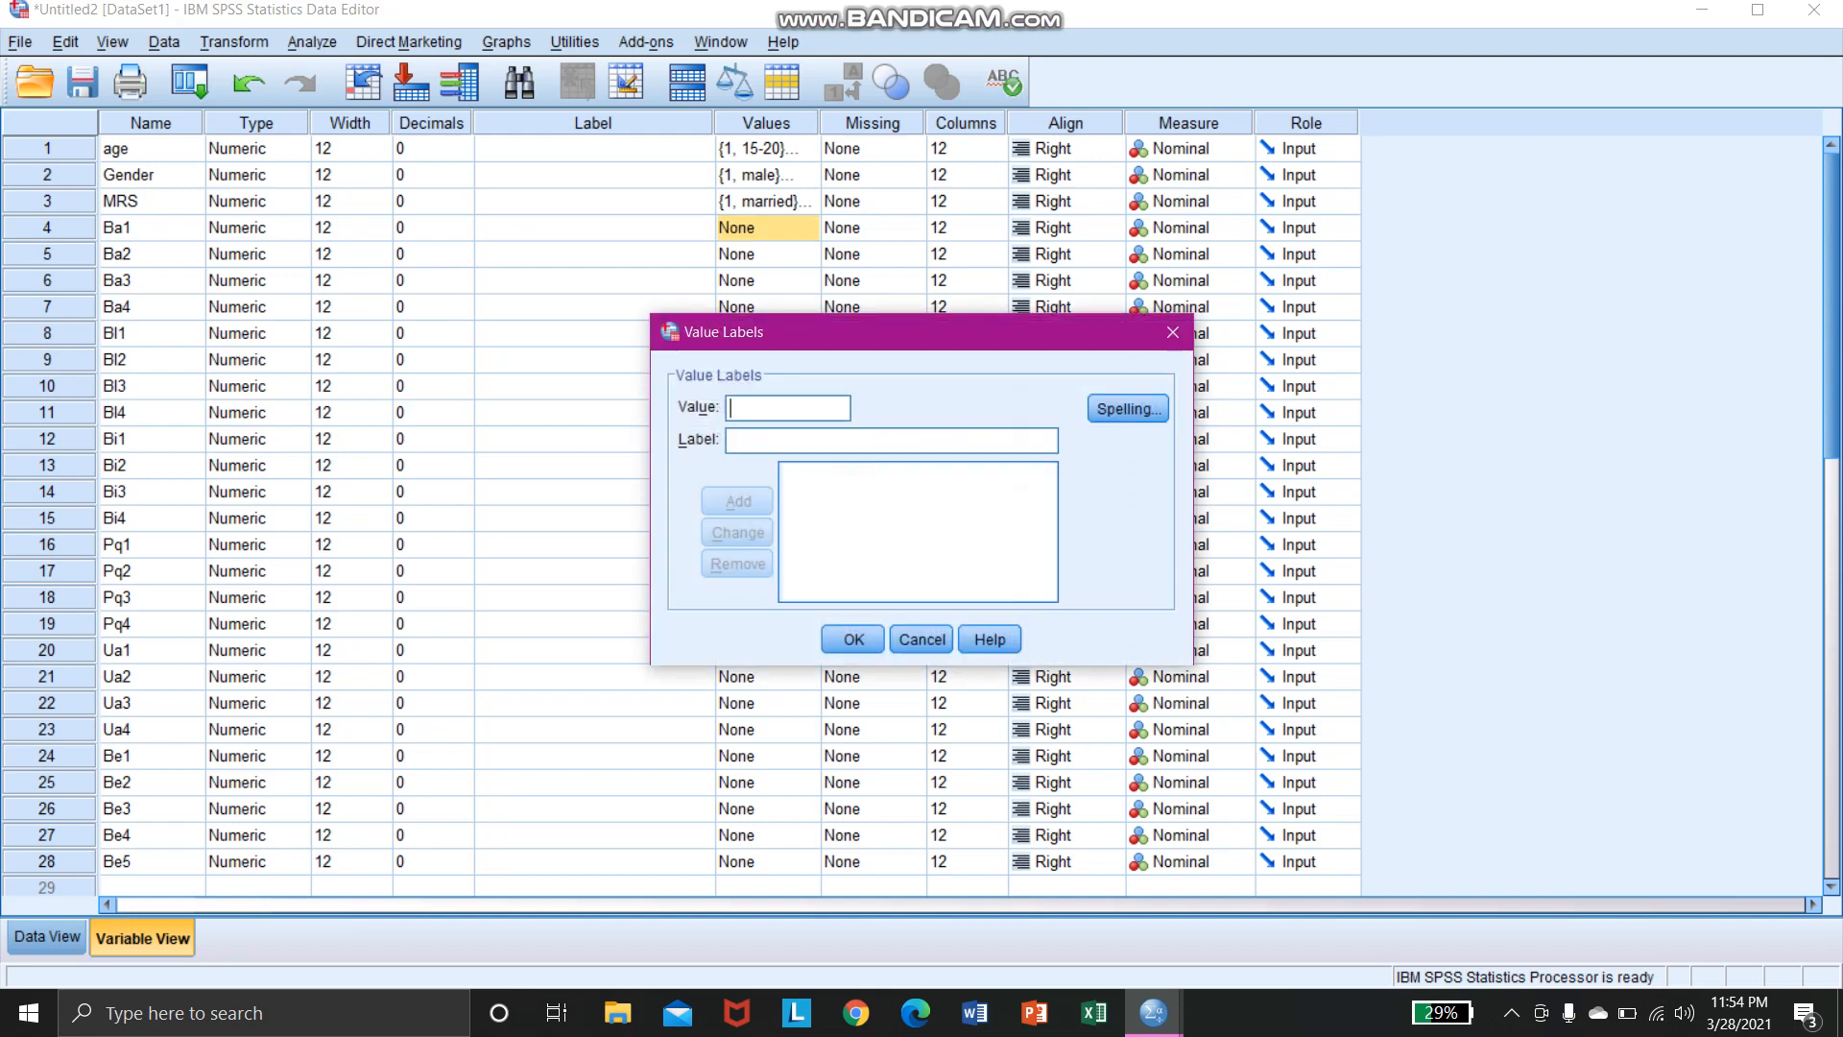
text(1)
key(Tab)
text(sda)
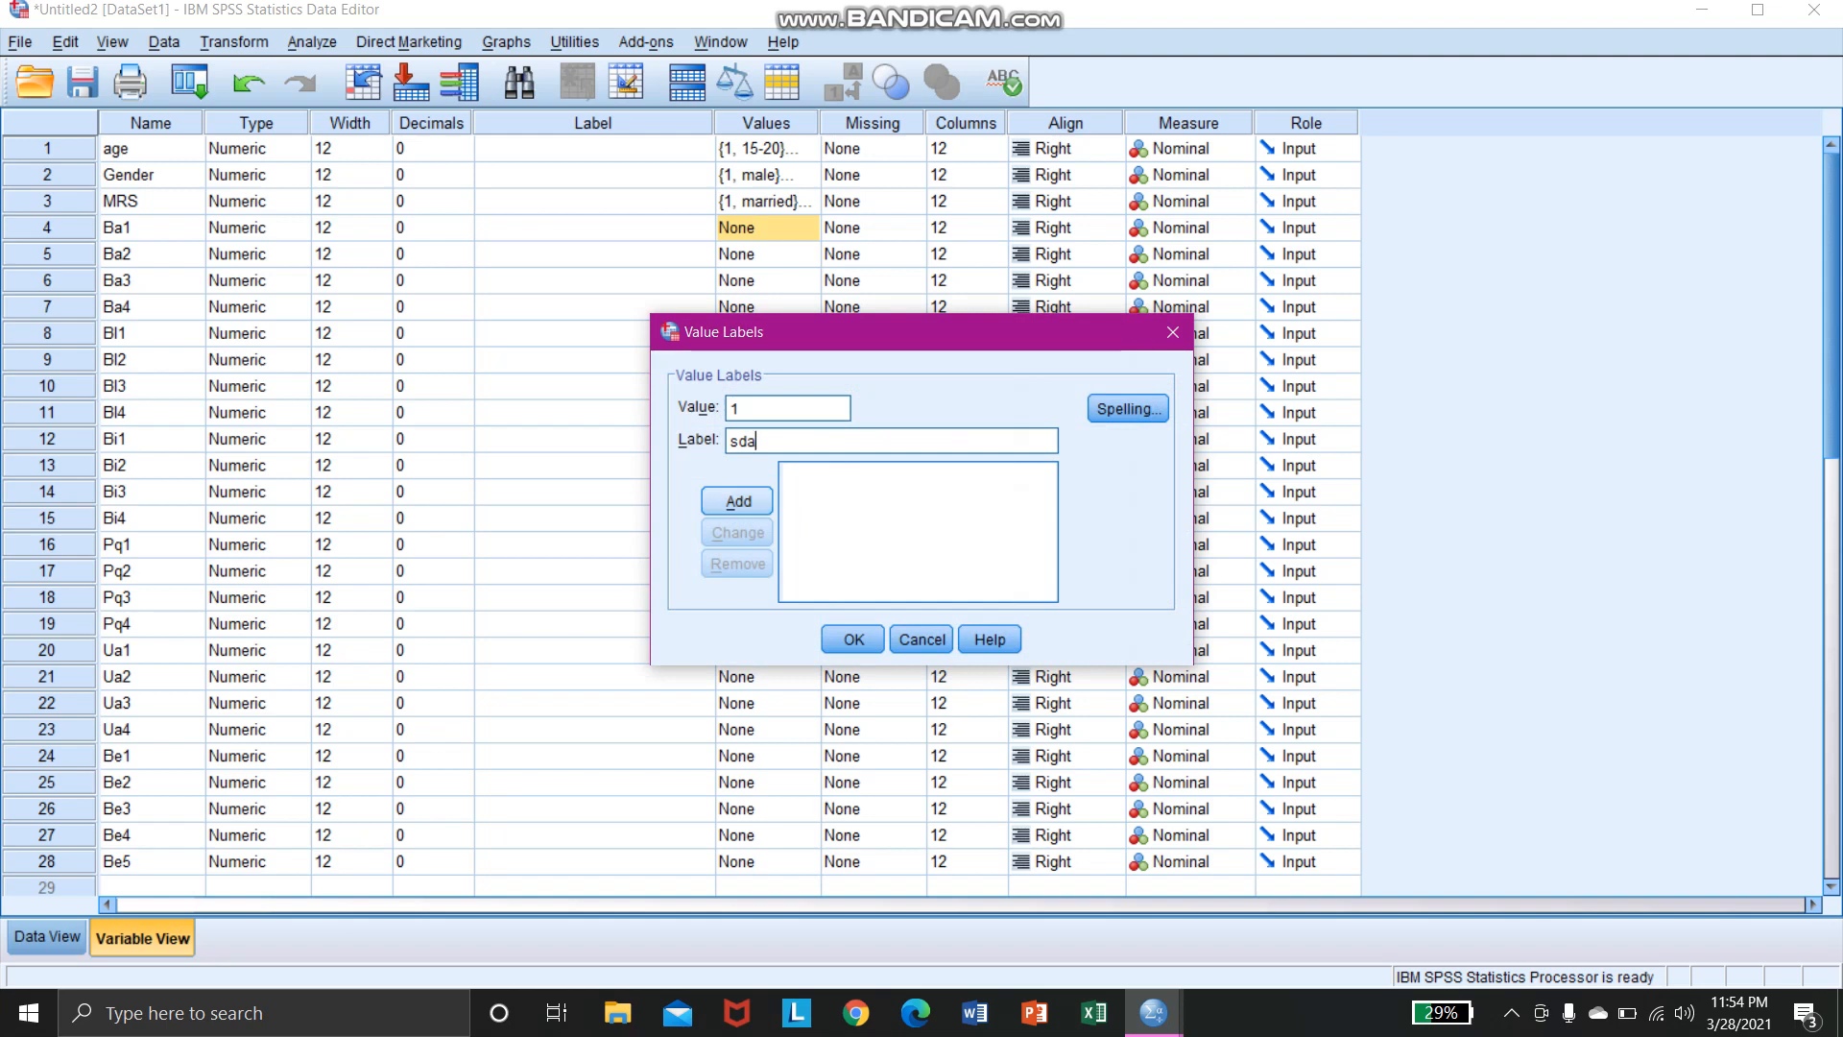
key(Return)
text(2)
key(Tab)
text(da)
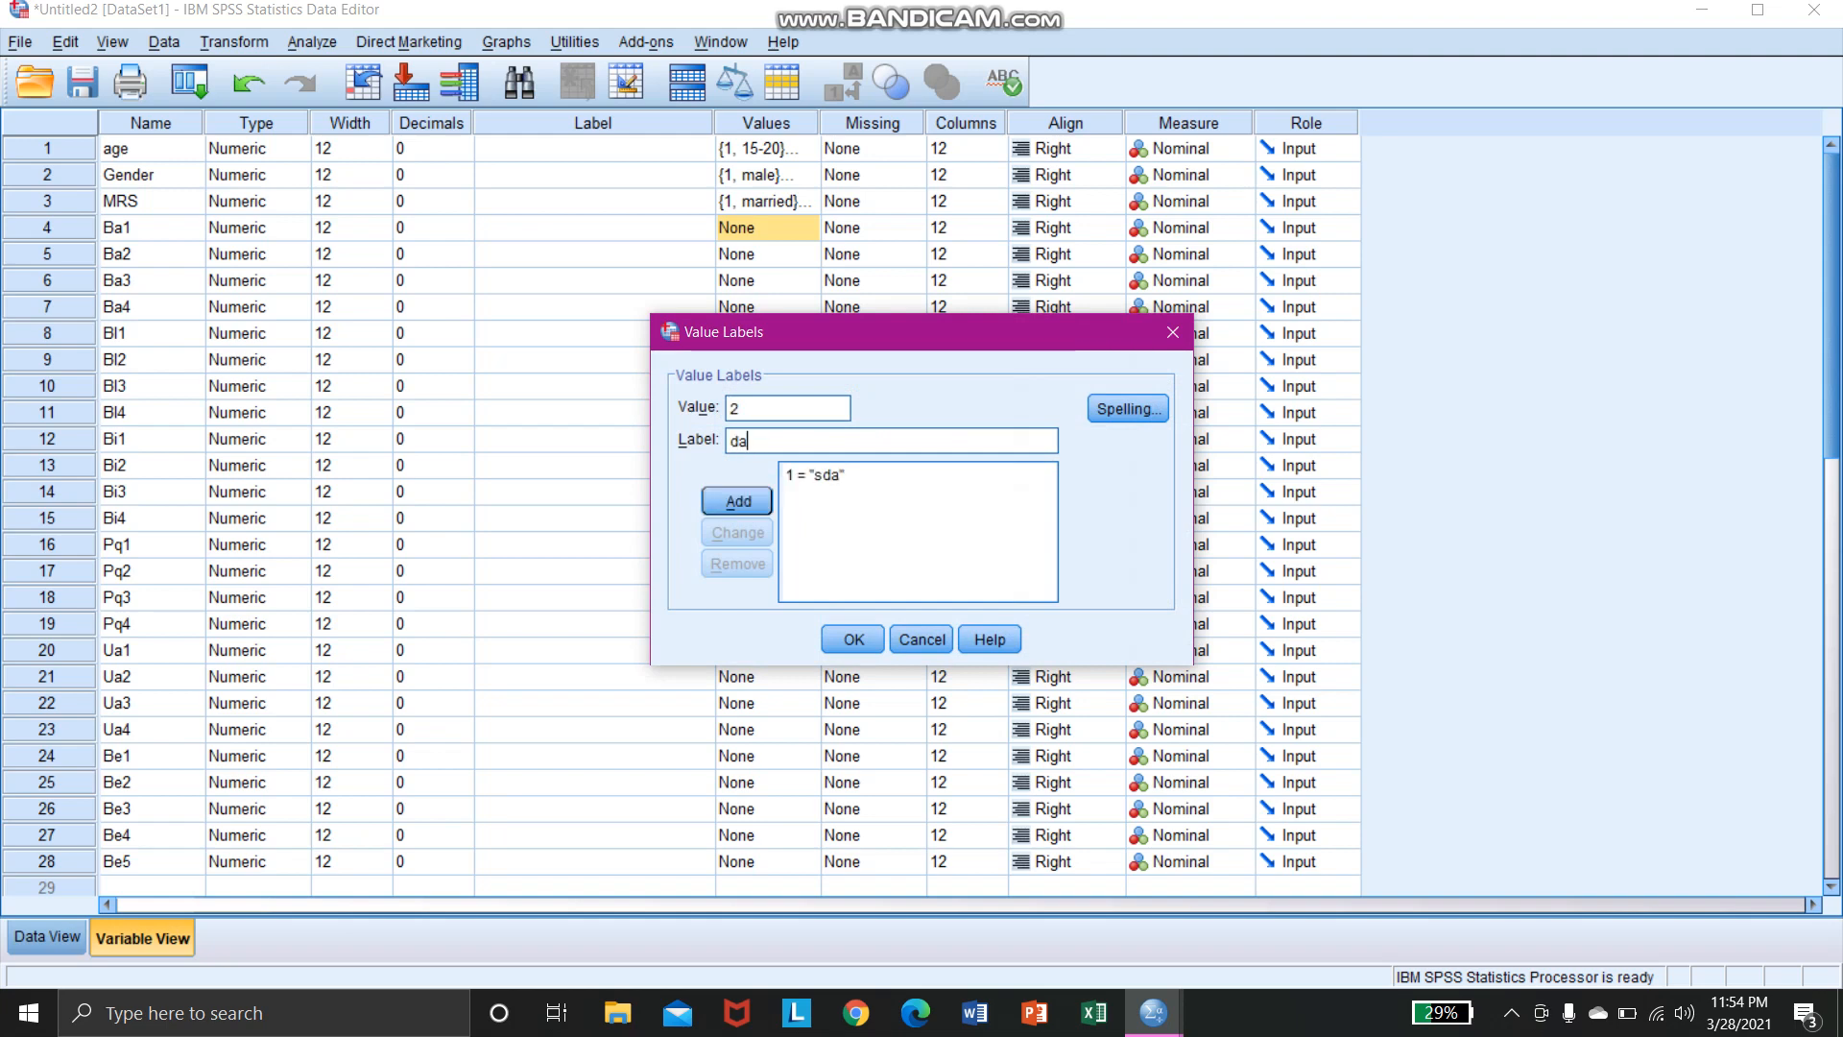
key(Return)
- Add the Ba1 value labels 3 = n, 4 = a and 5 = sa, and apply them
text(3)
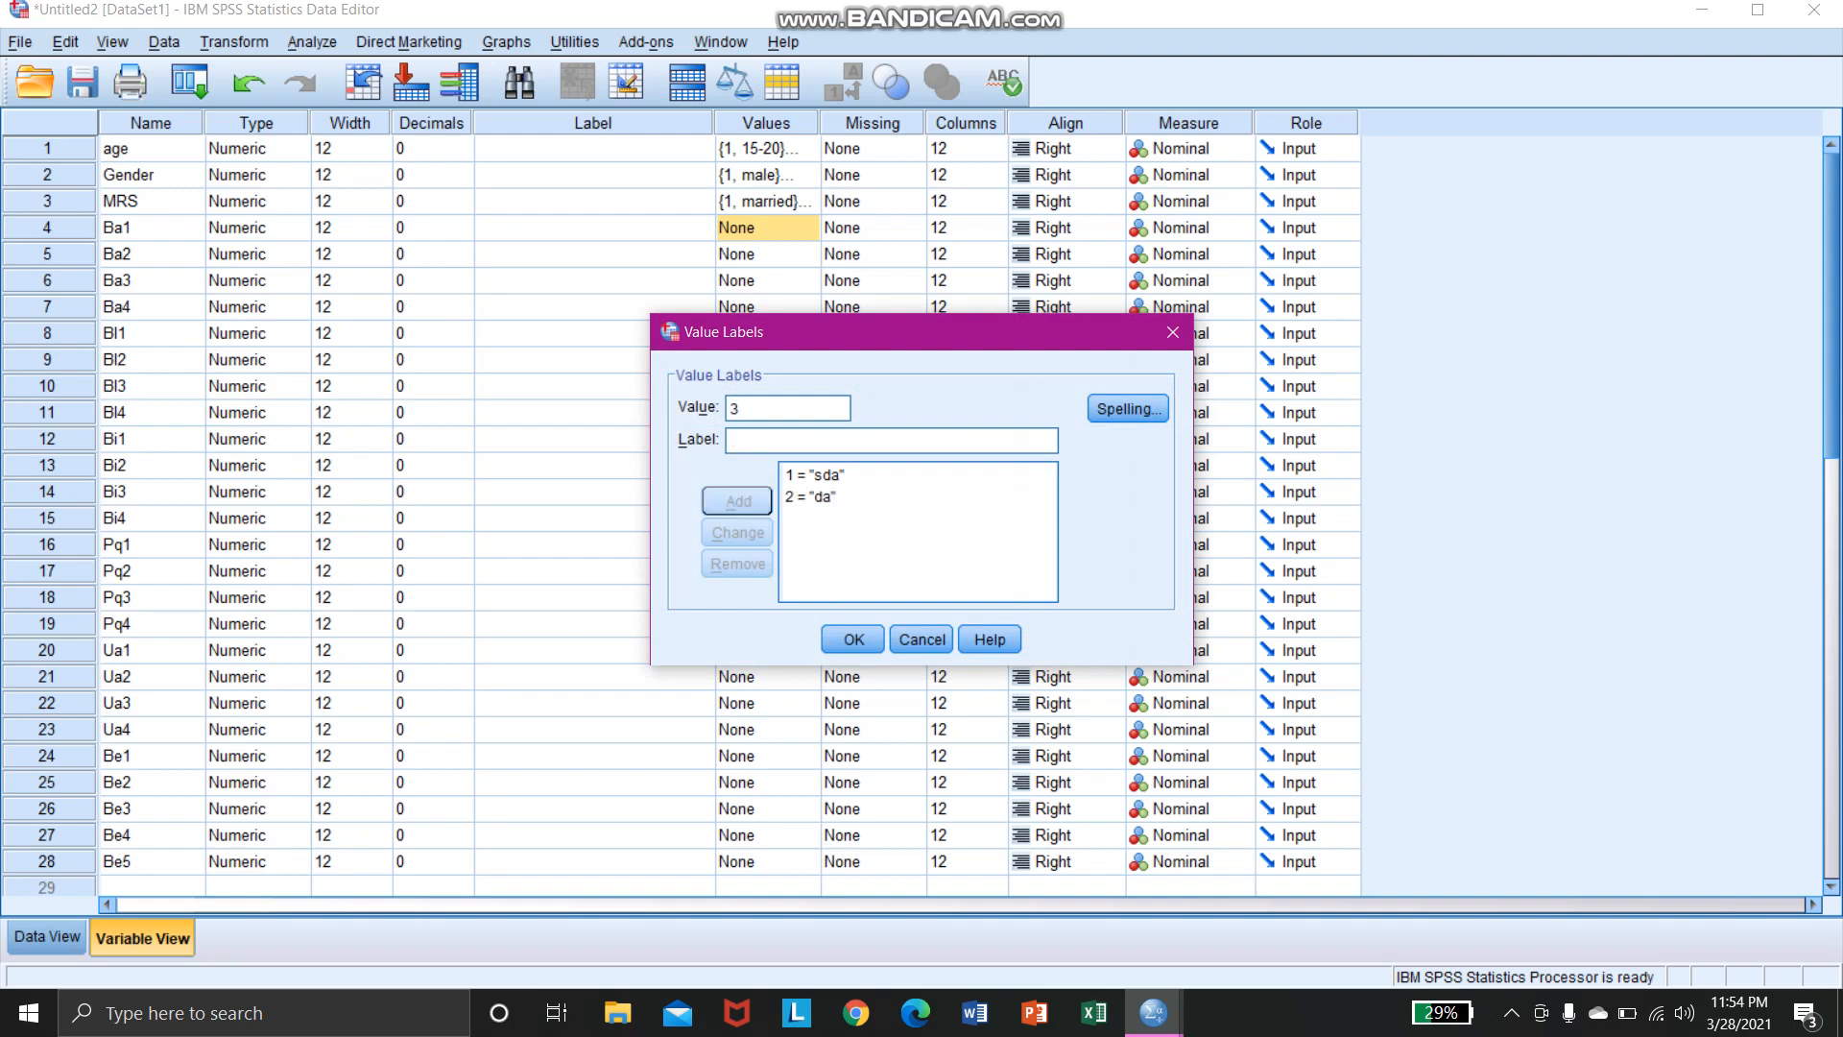
key(Tab)
text(n)
key(Return)
text(4)
text(a)
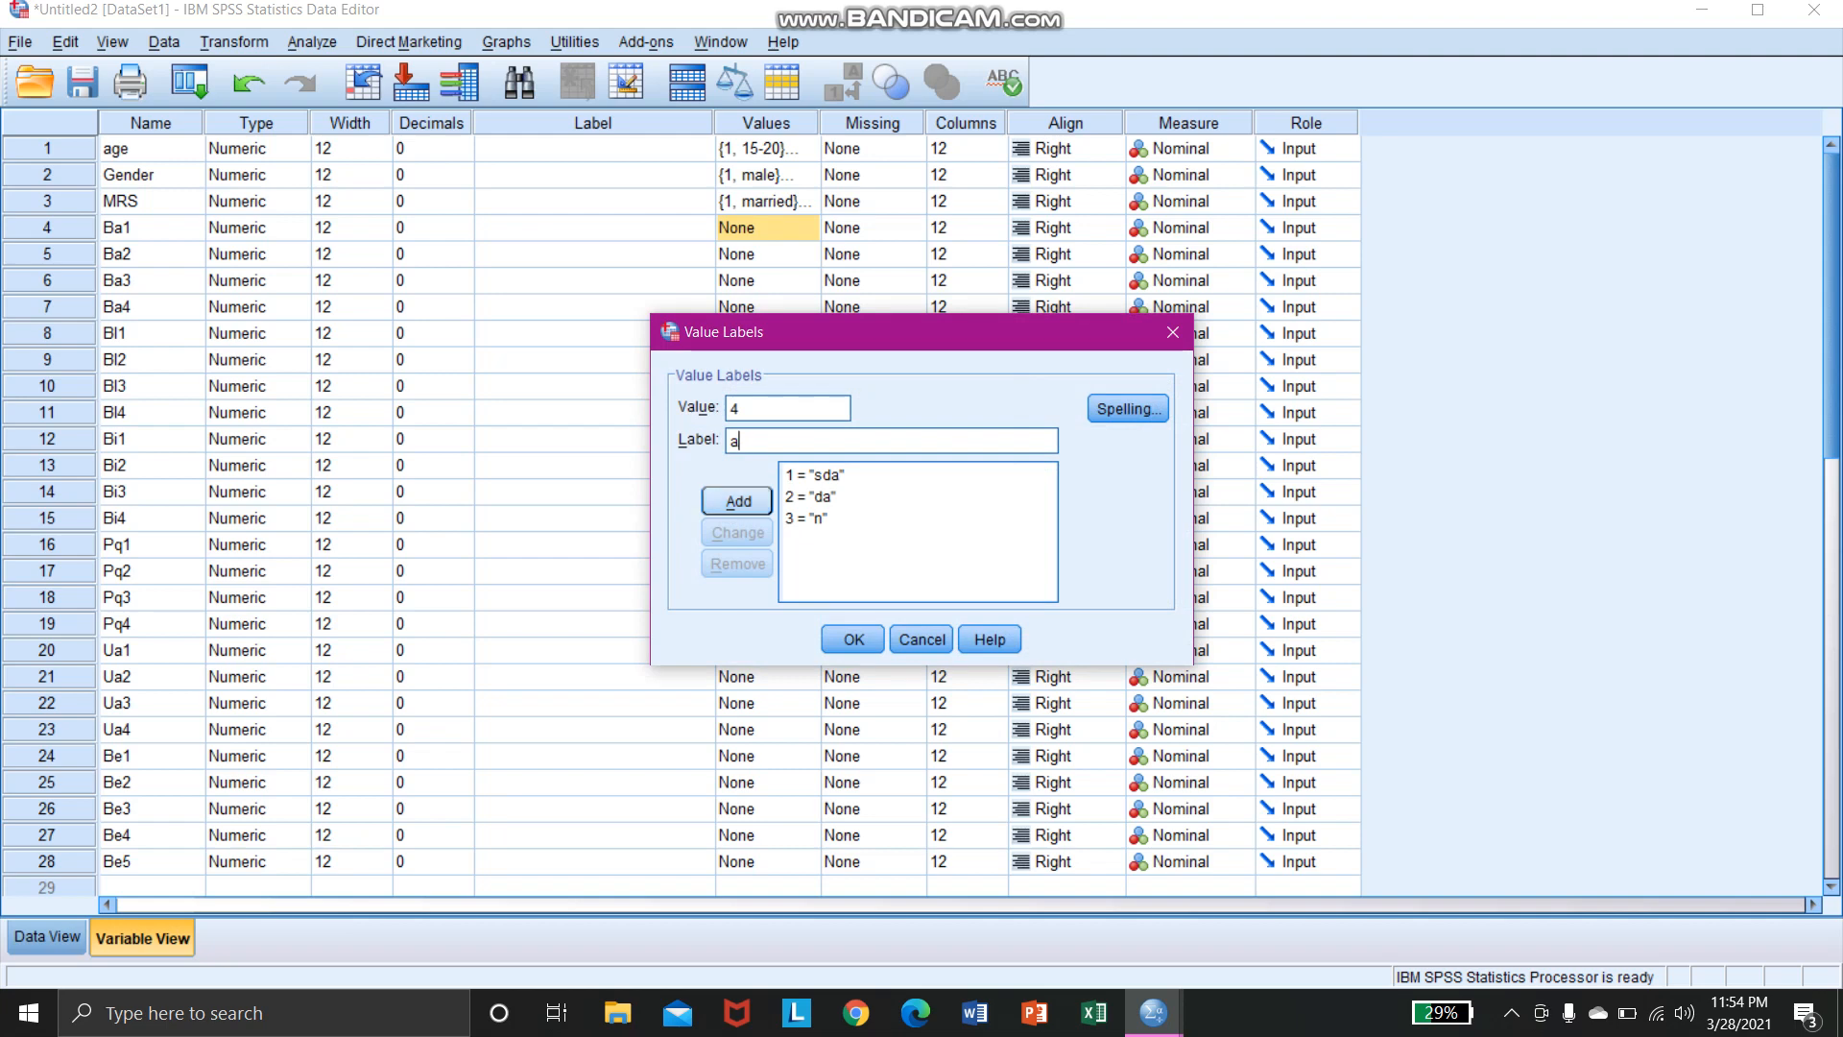
key(Return)
text(5)
click(891, 441)
text(sa)
key(Return)
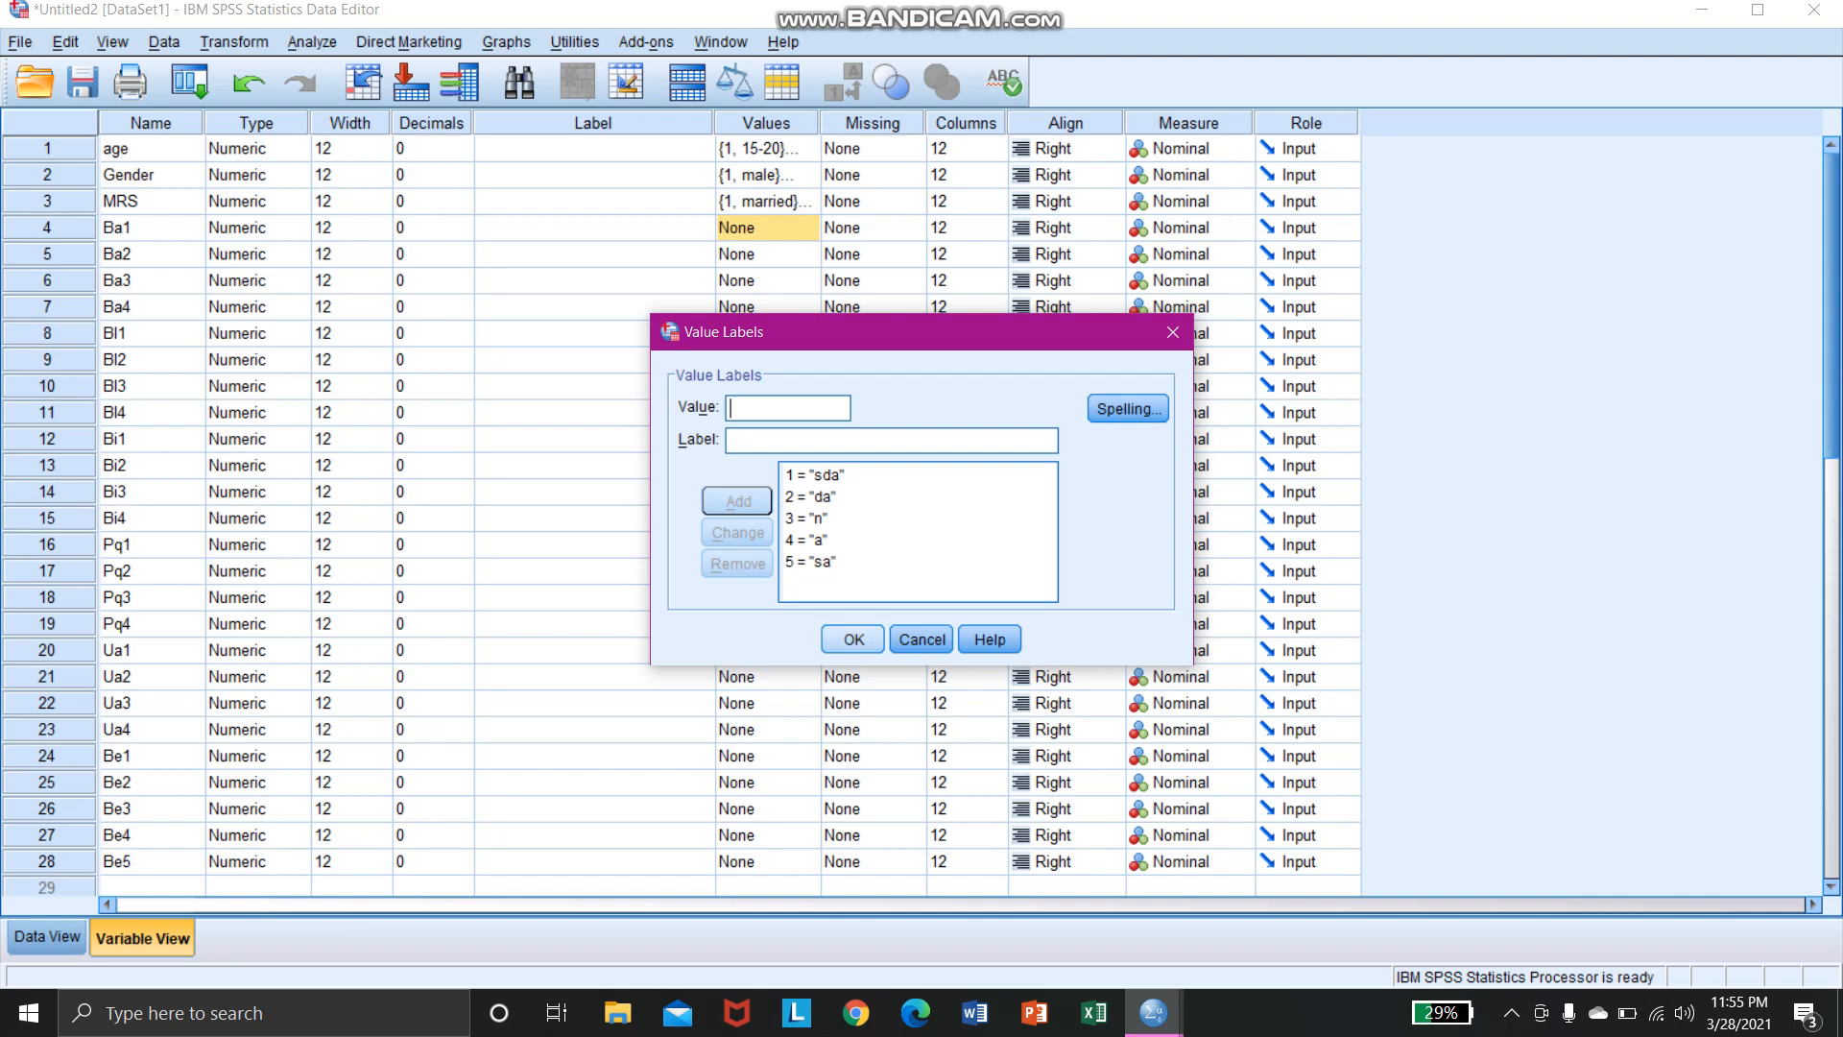
click(854, 639)
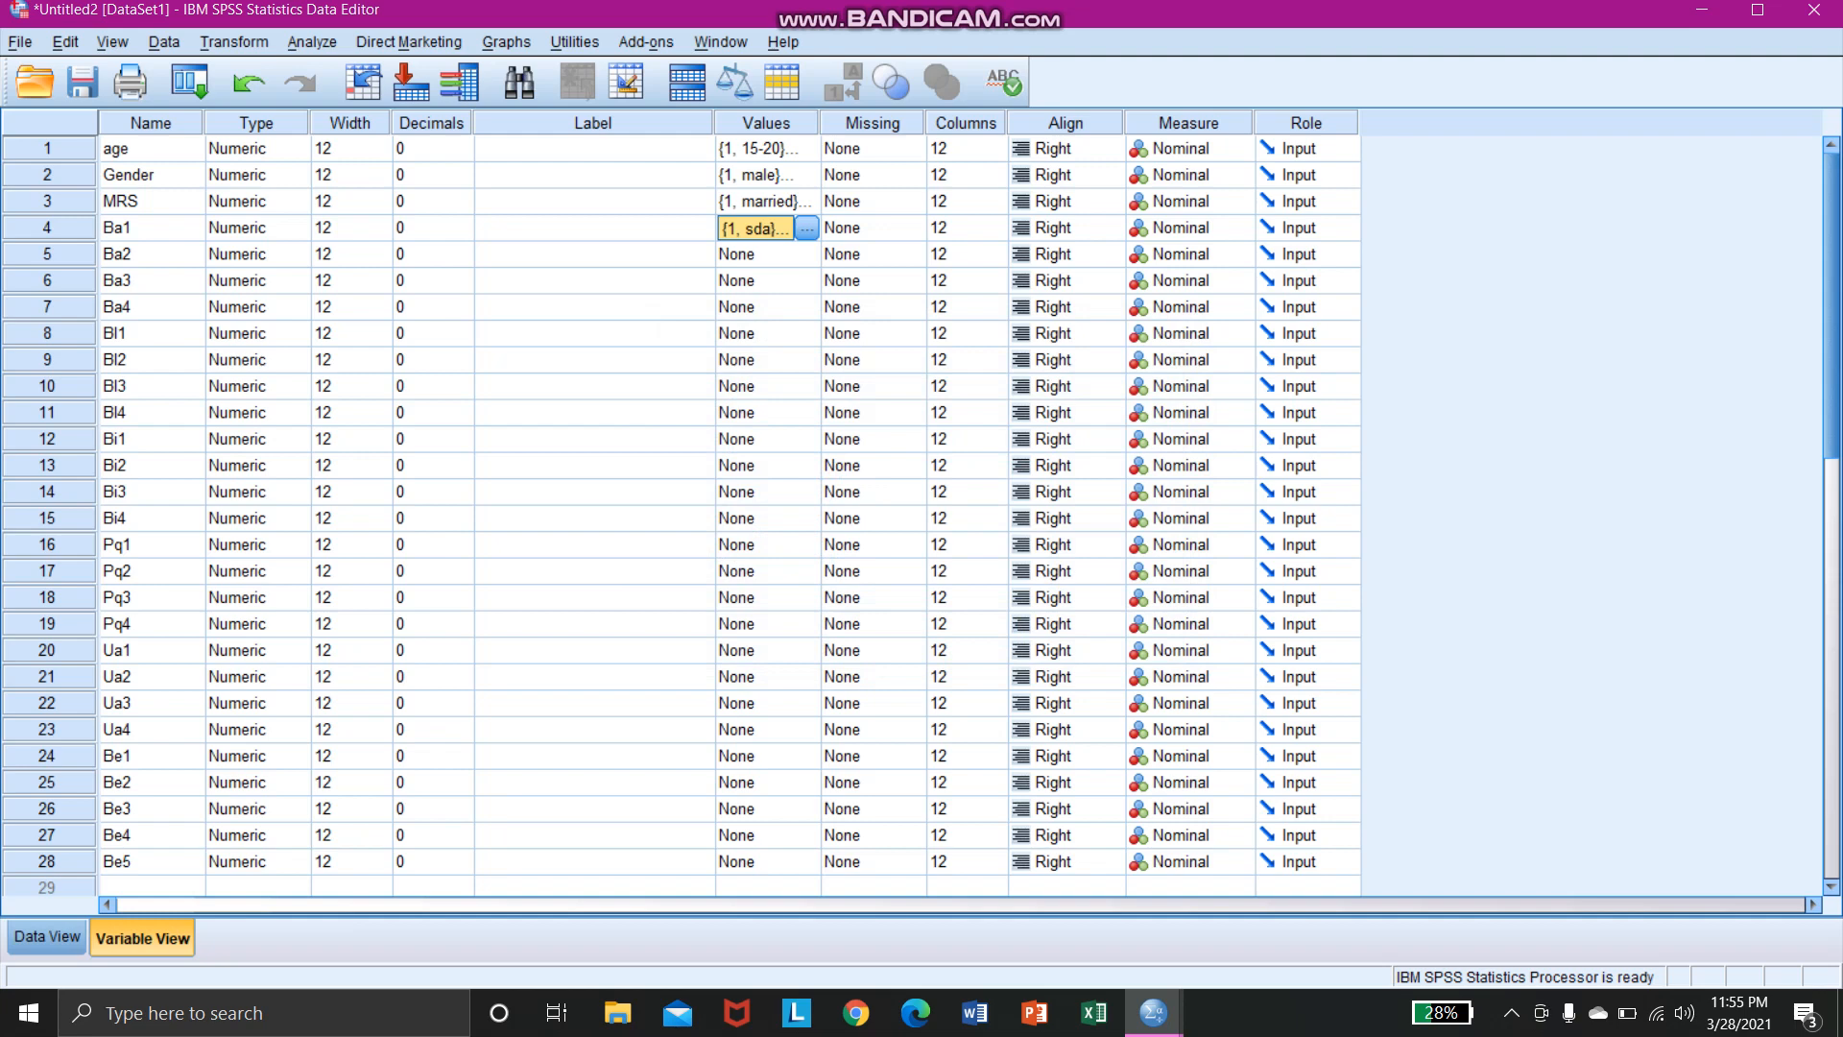
- Look at the alignment choices for age and the measurement level choices for Ba4 and age
click(1067, 149)
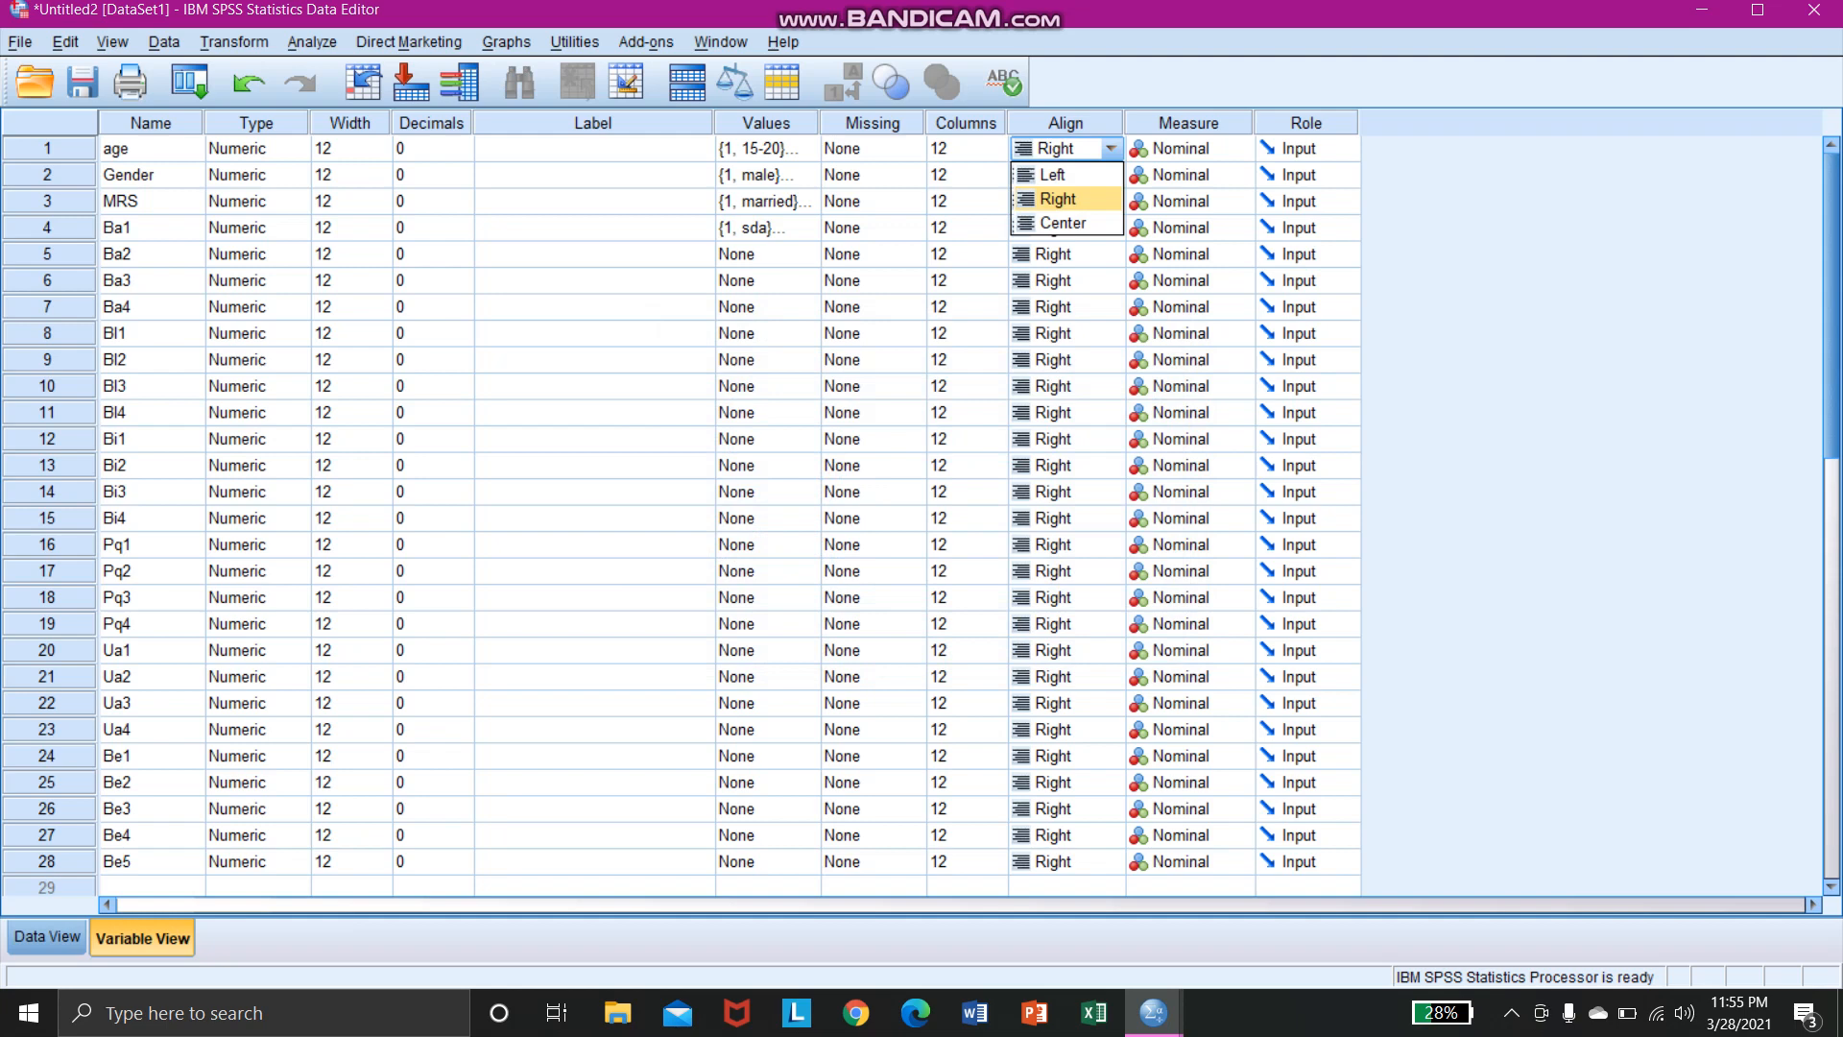
click(1188, 307)
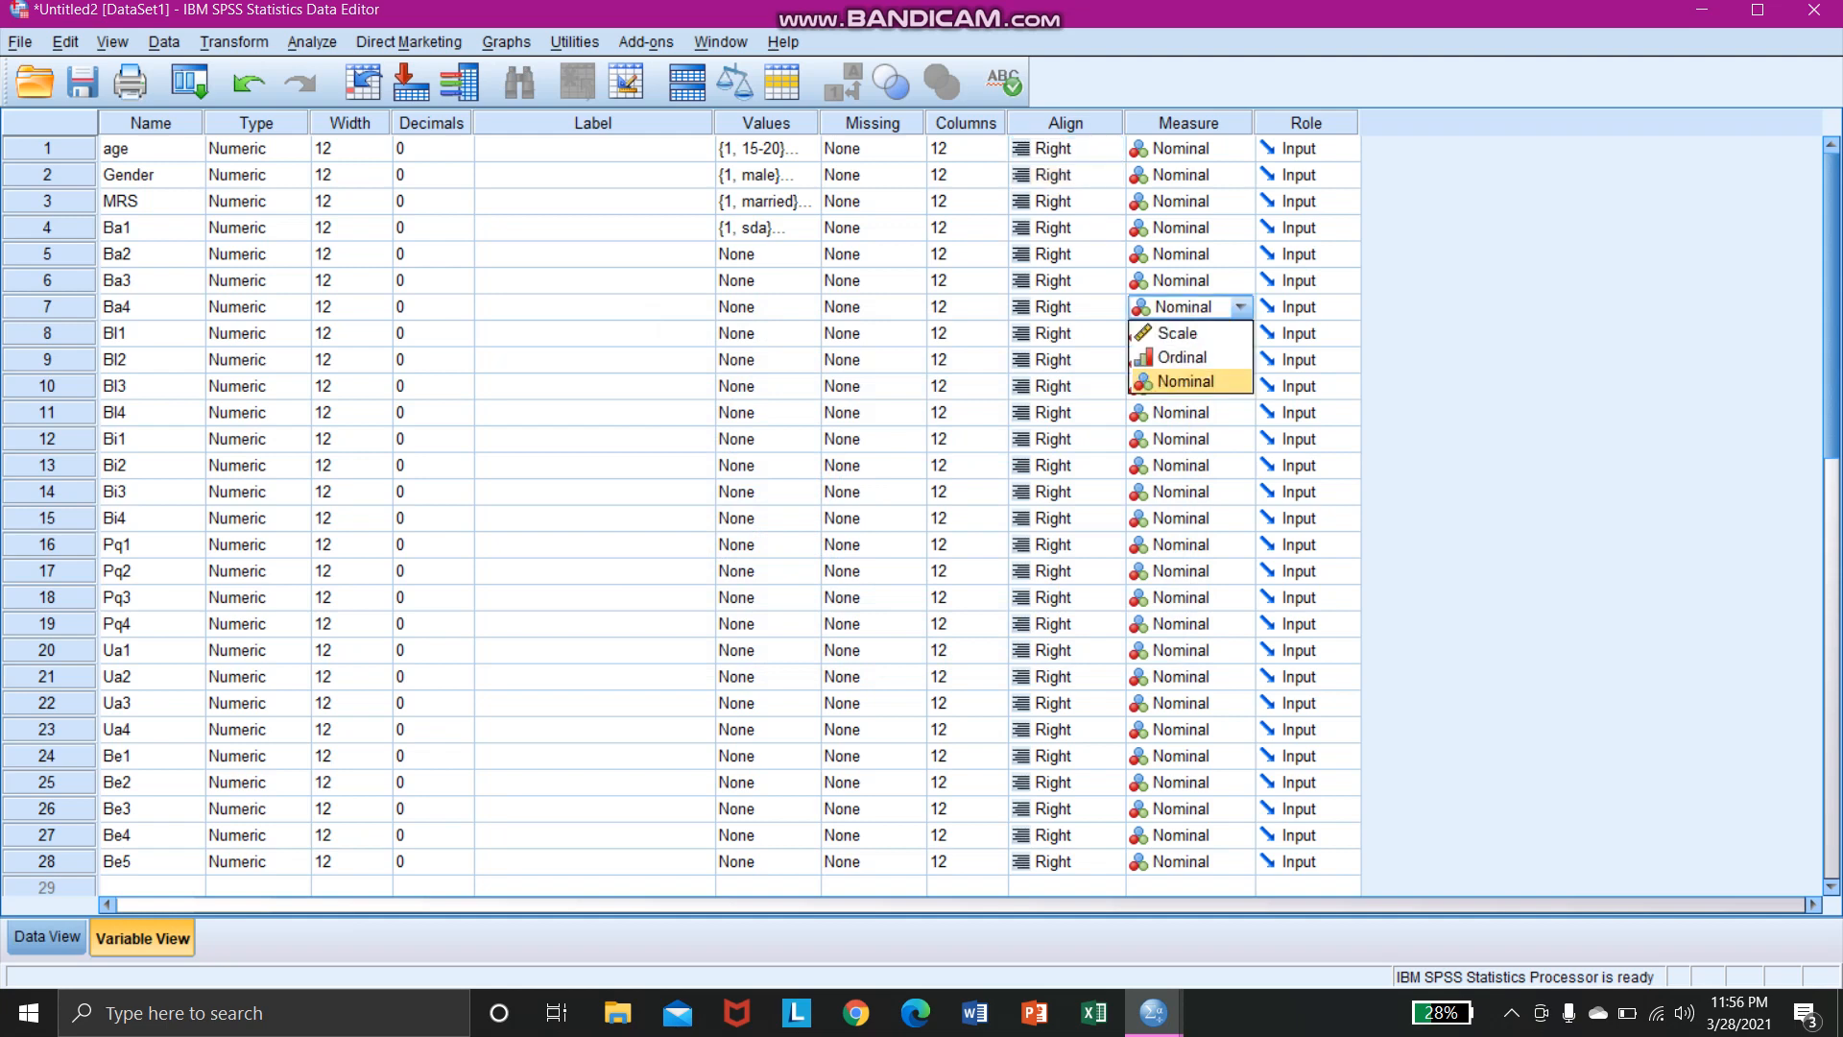
click(1188, 149)
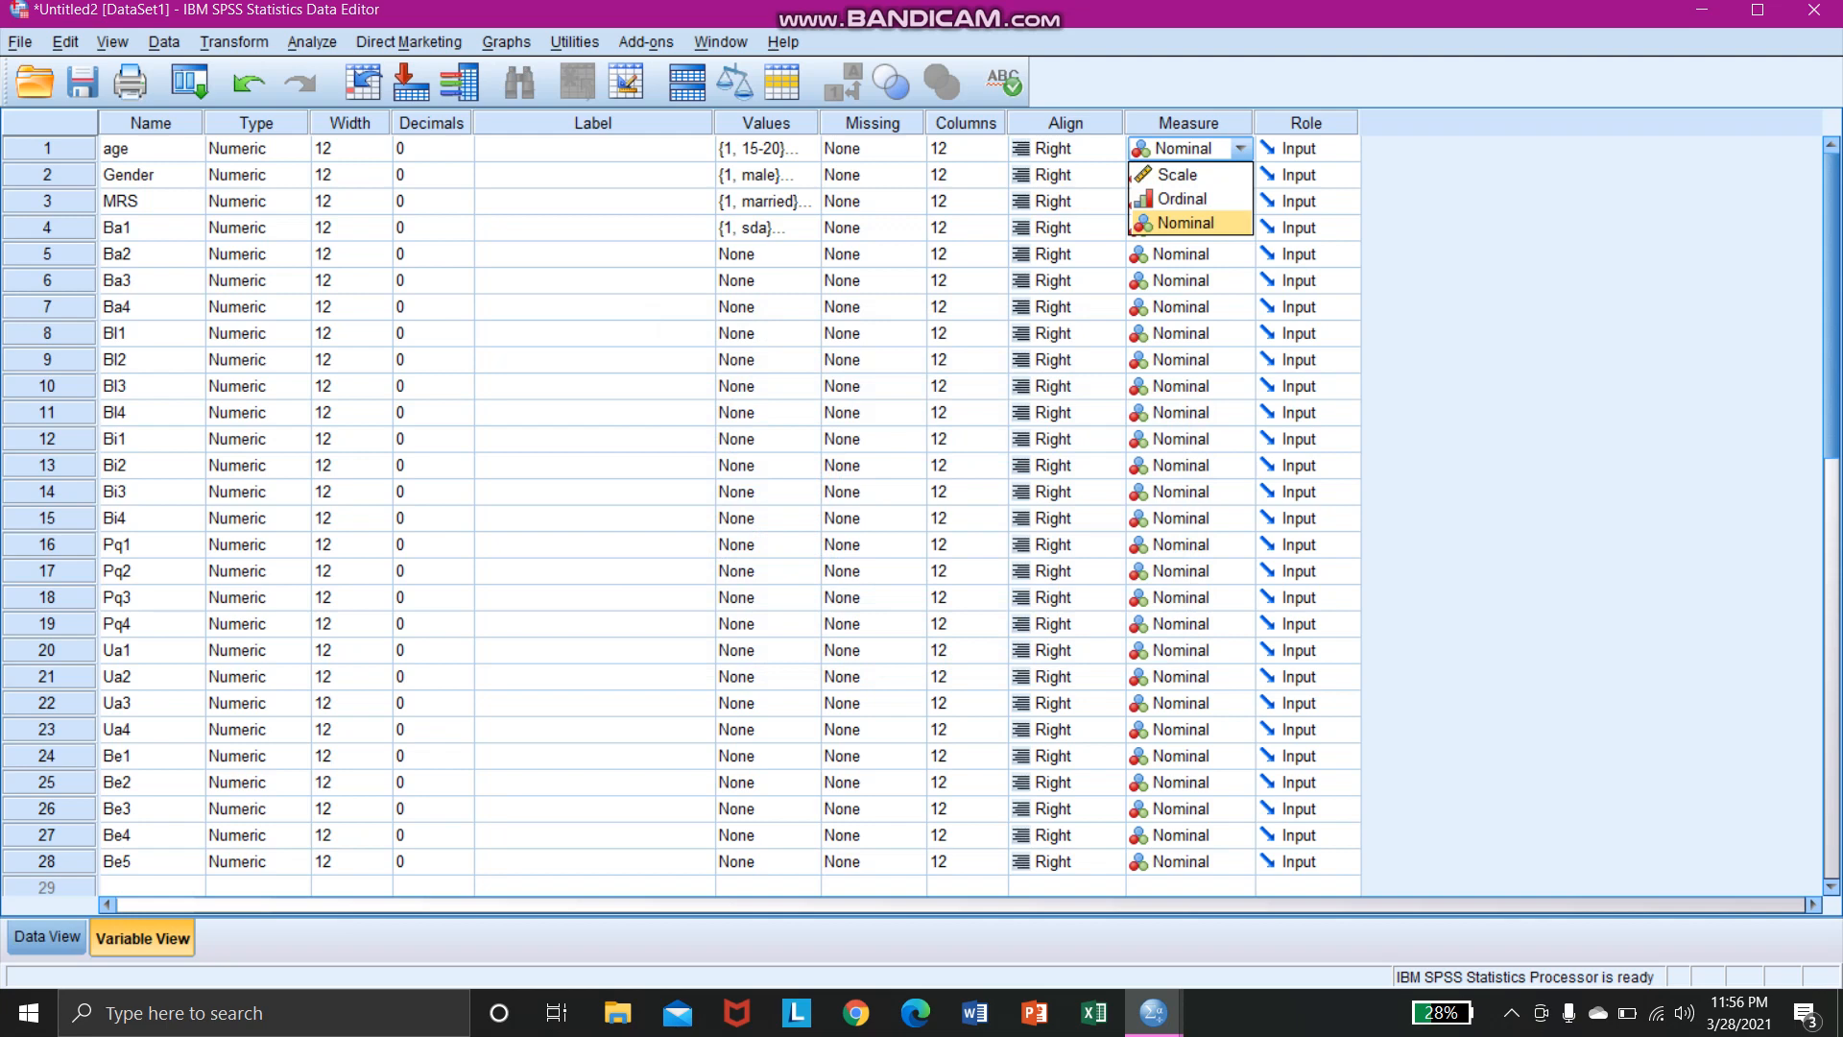
key(Return)
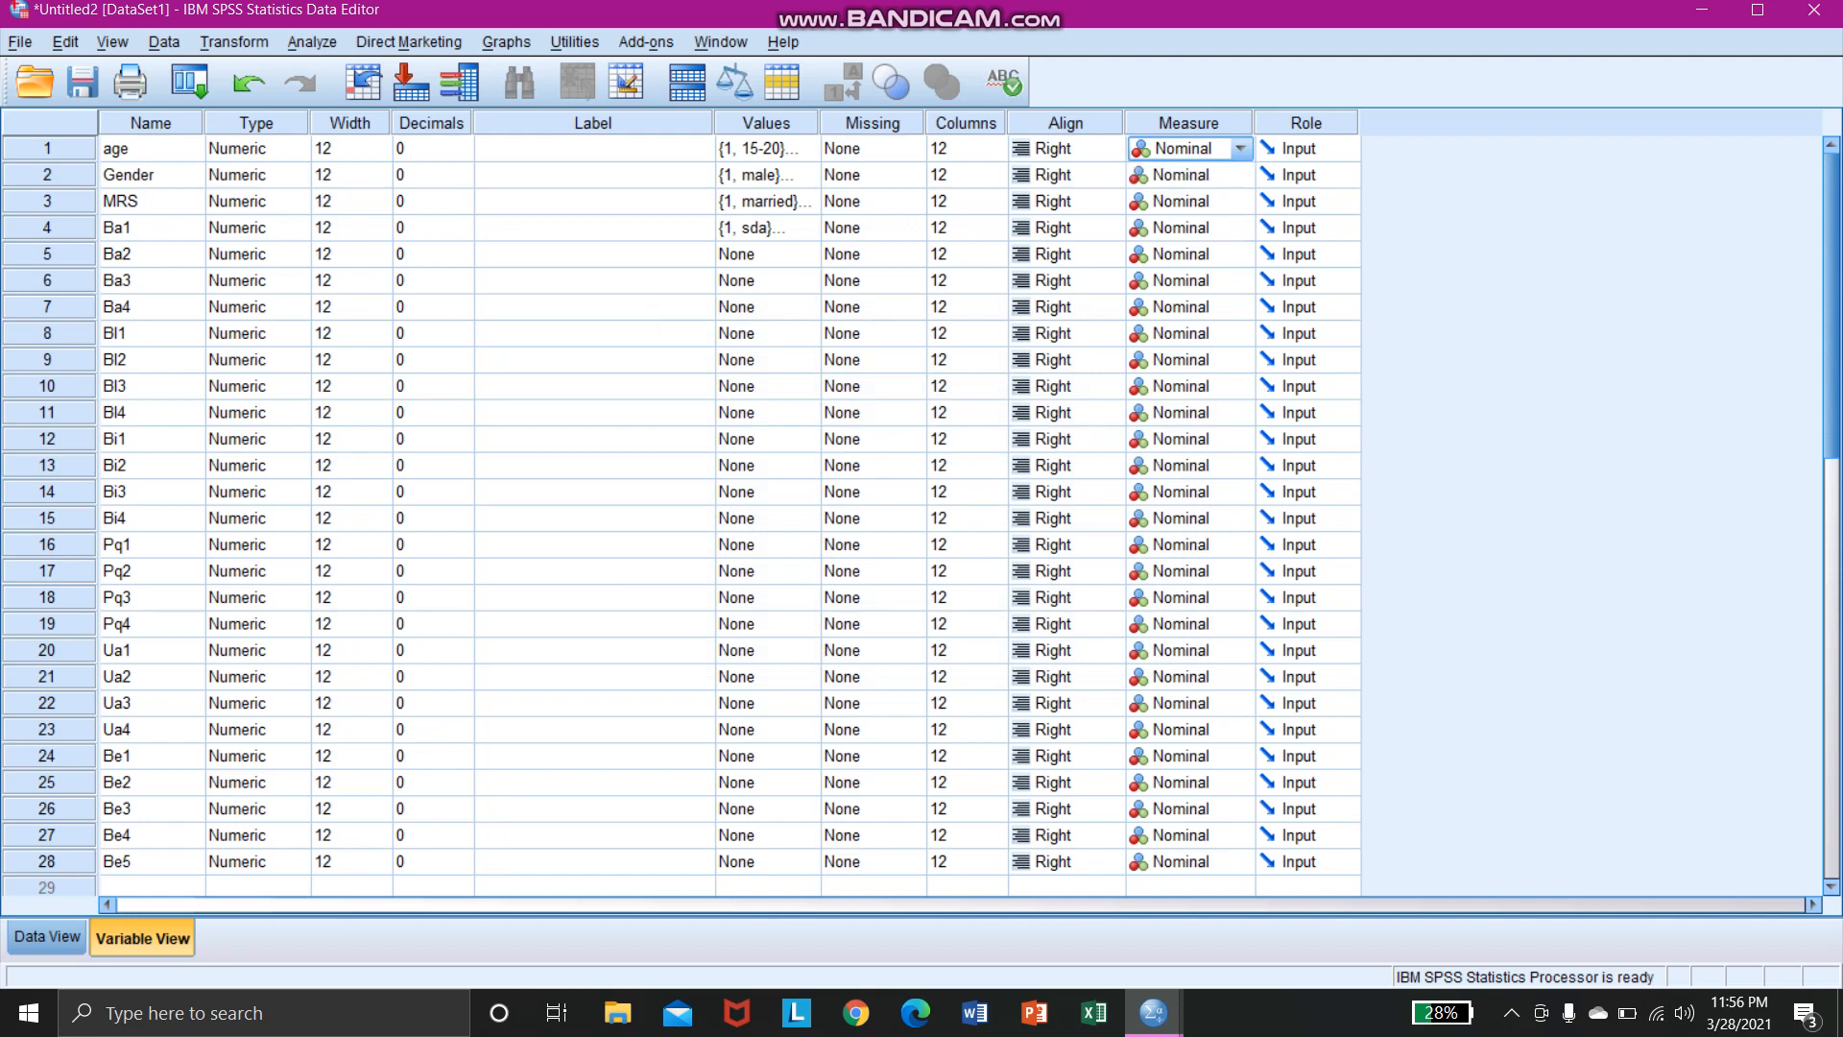
- Choose Nominal as the Gender variable's measurement level and Scale as Ba1's
click(1238, 175)
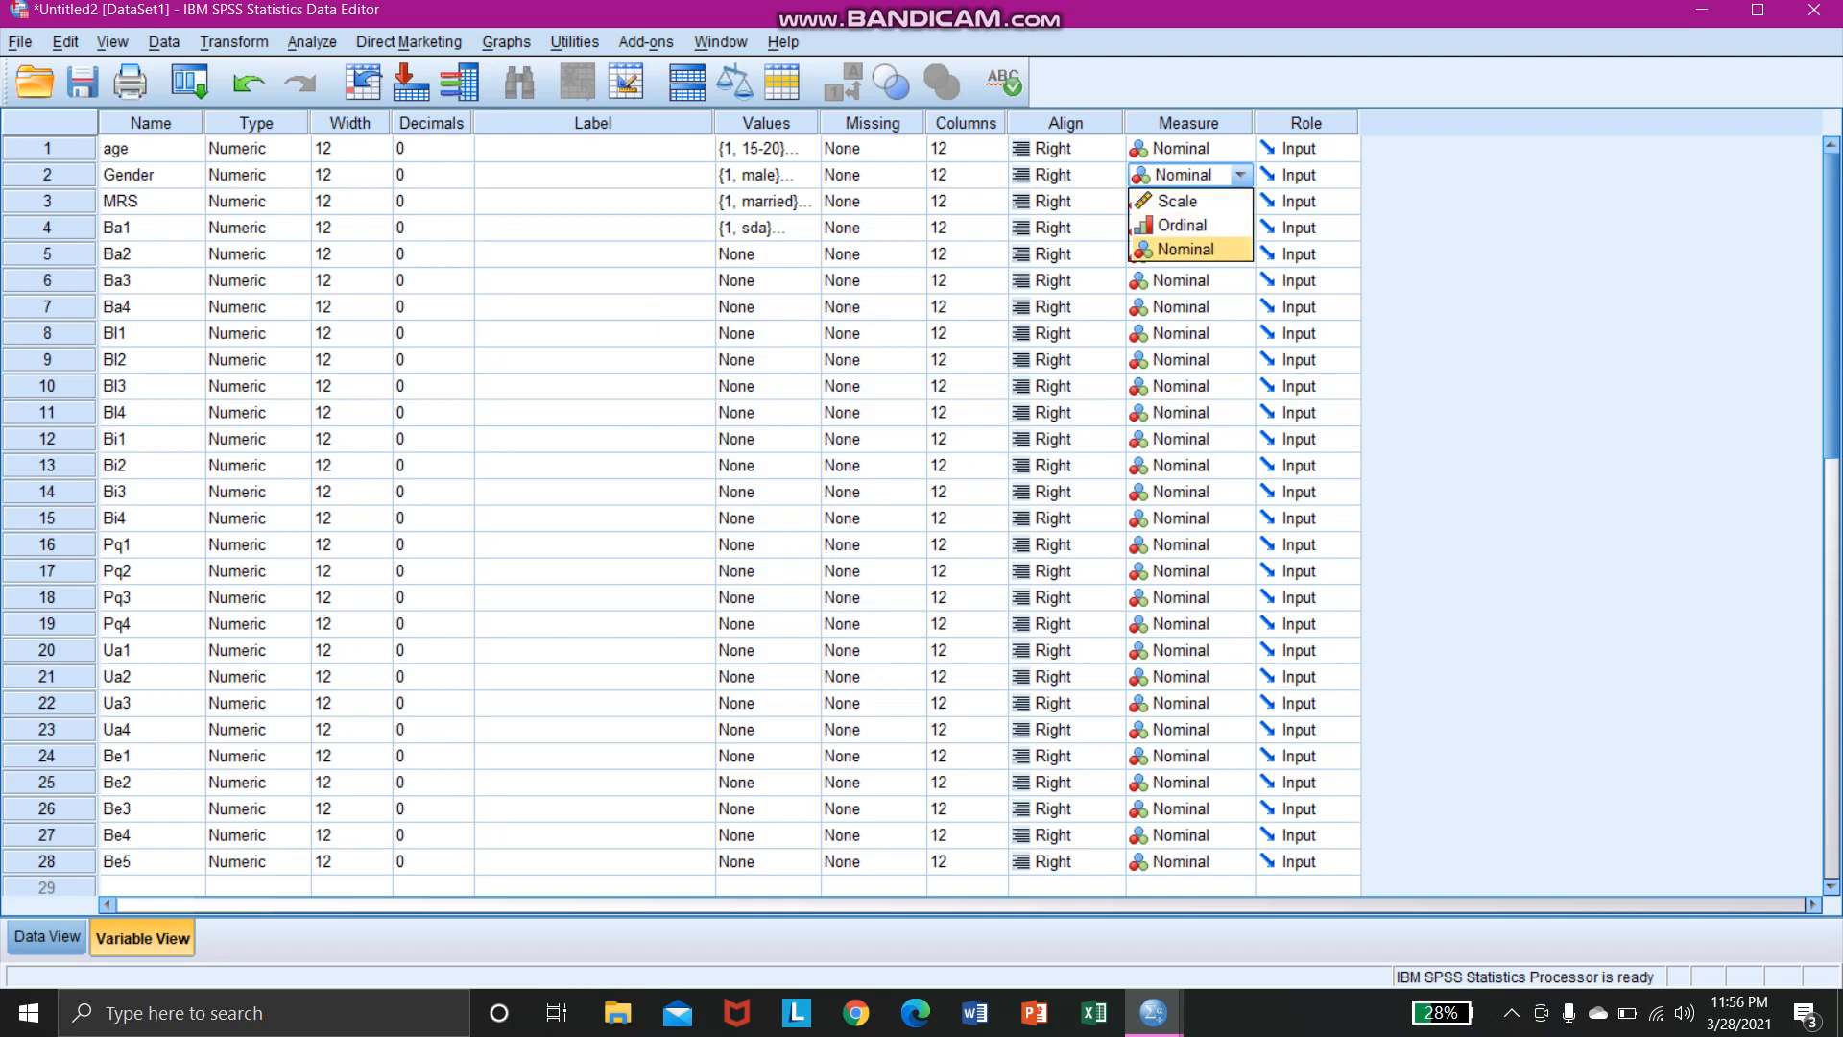
click(1187, 249)
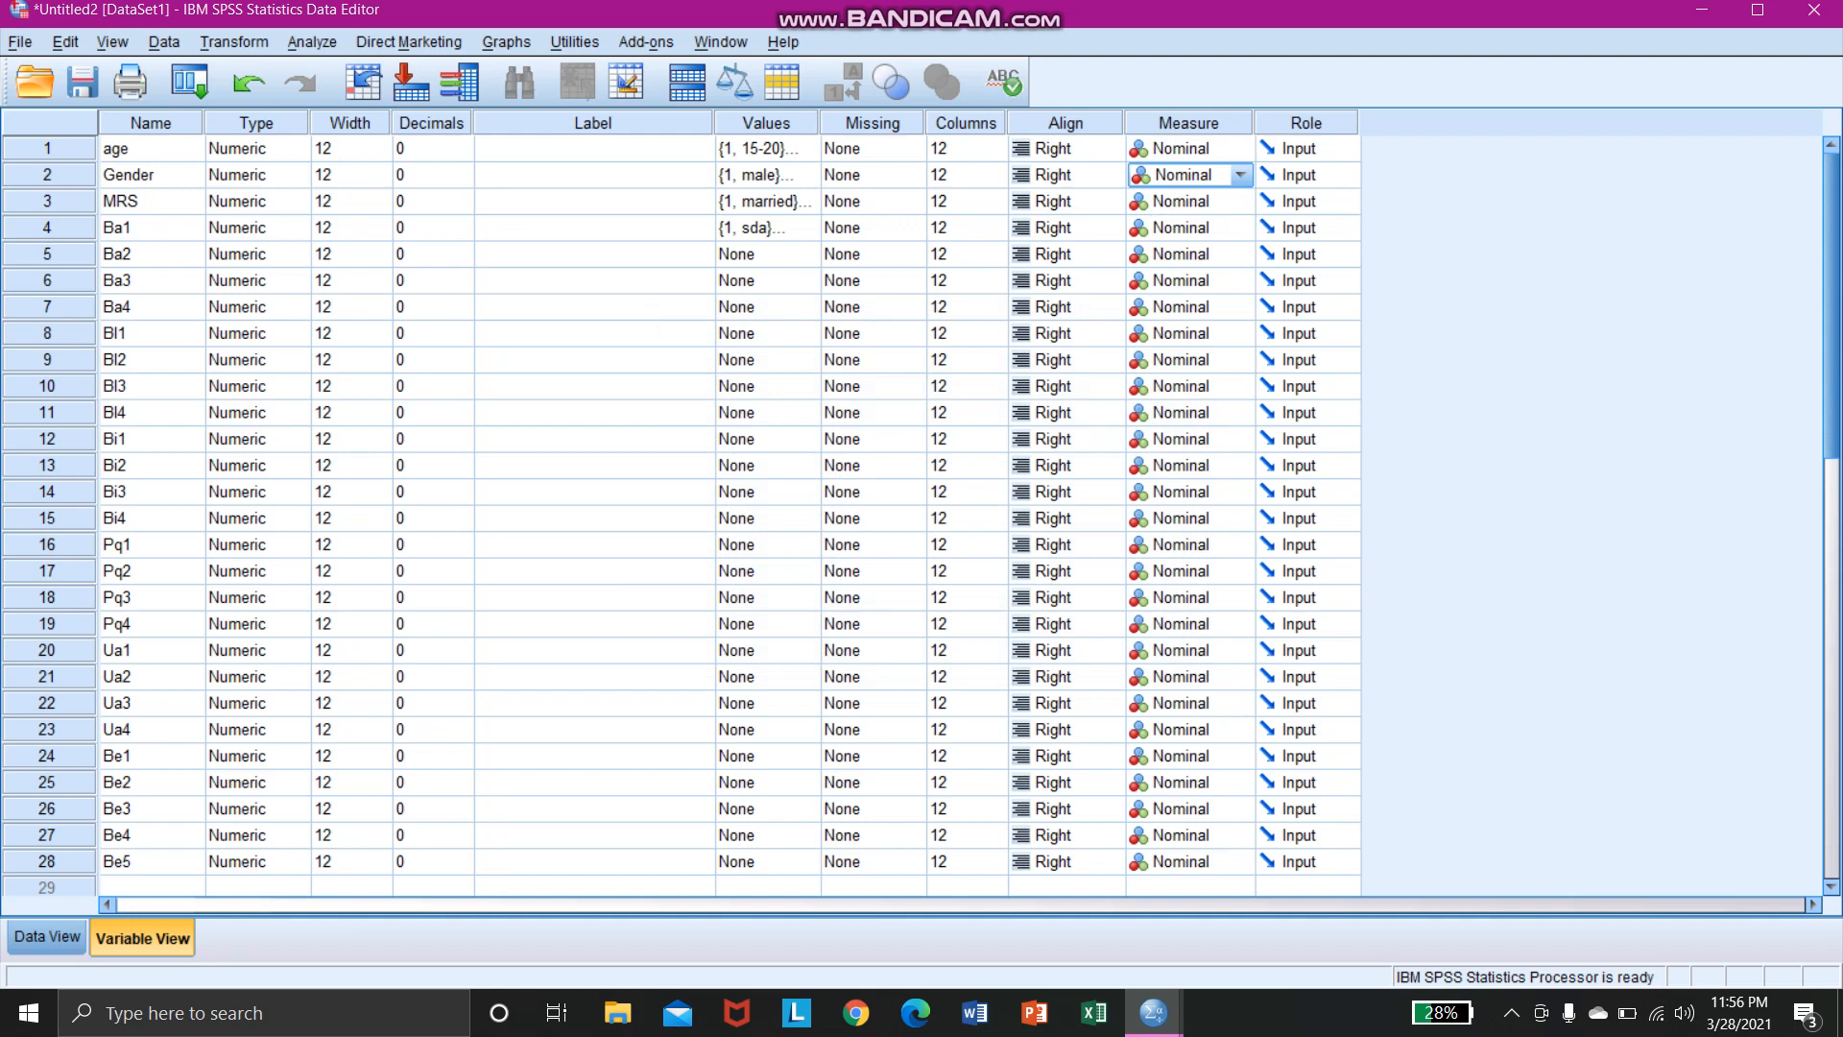
click(1240, 227)
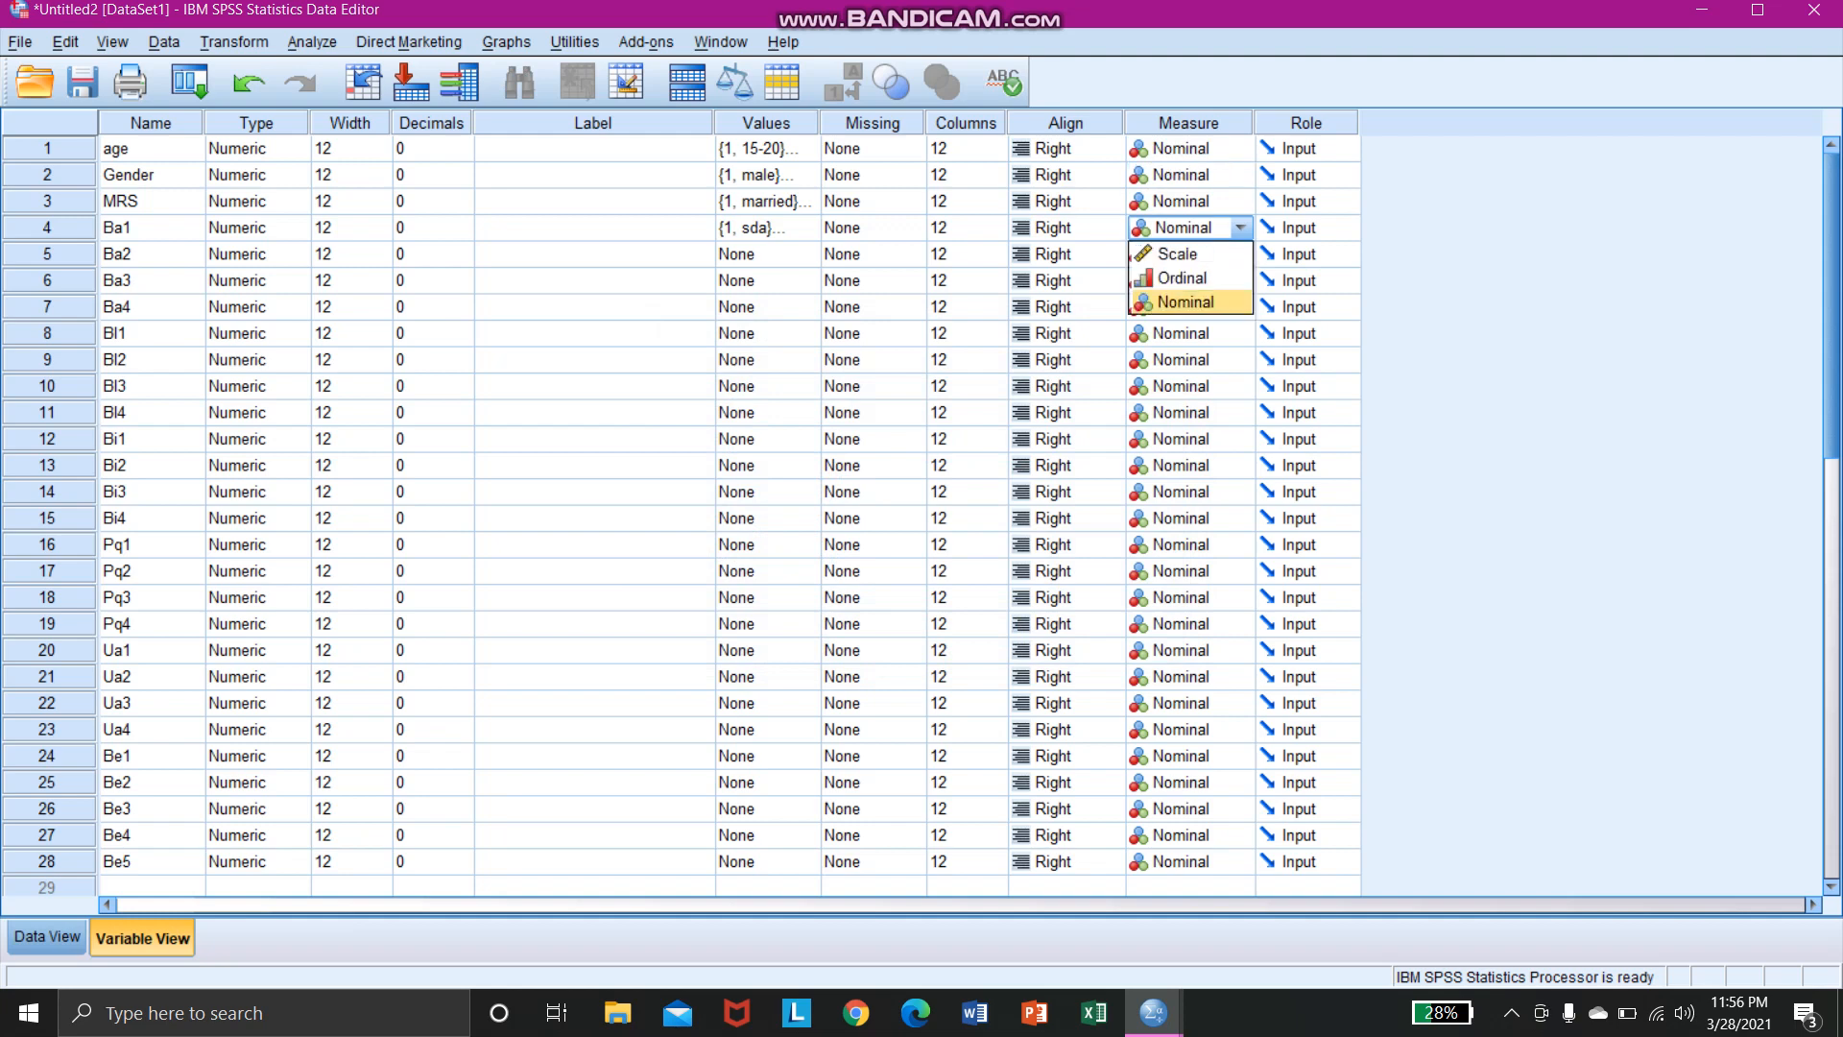
key(Return)
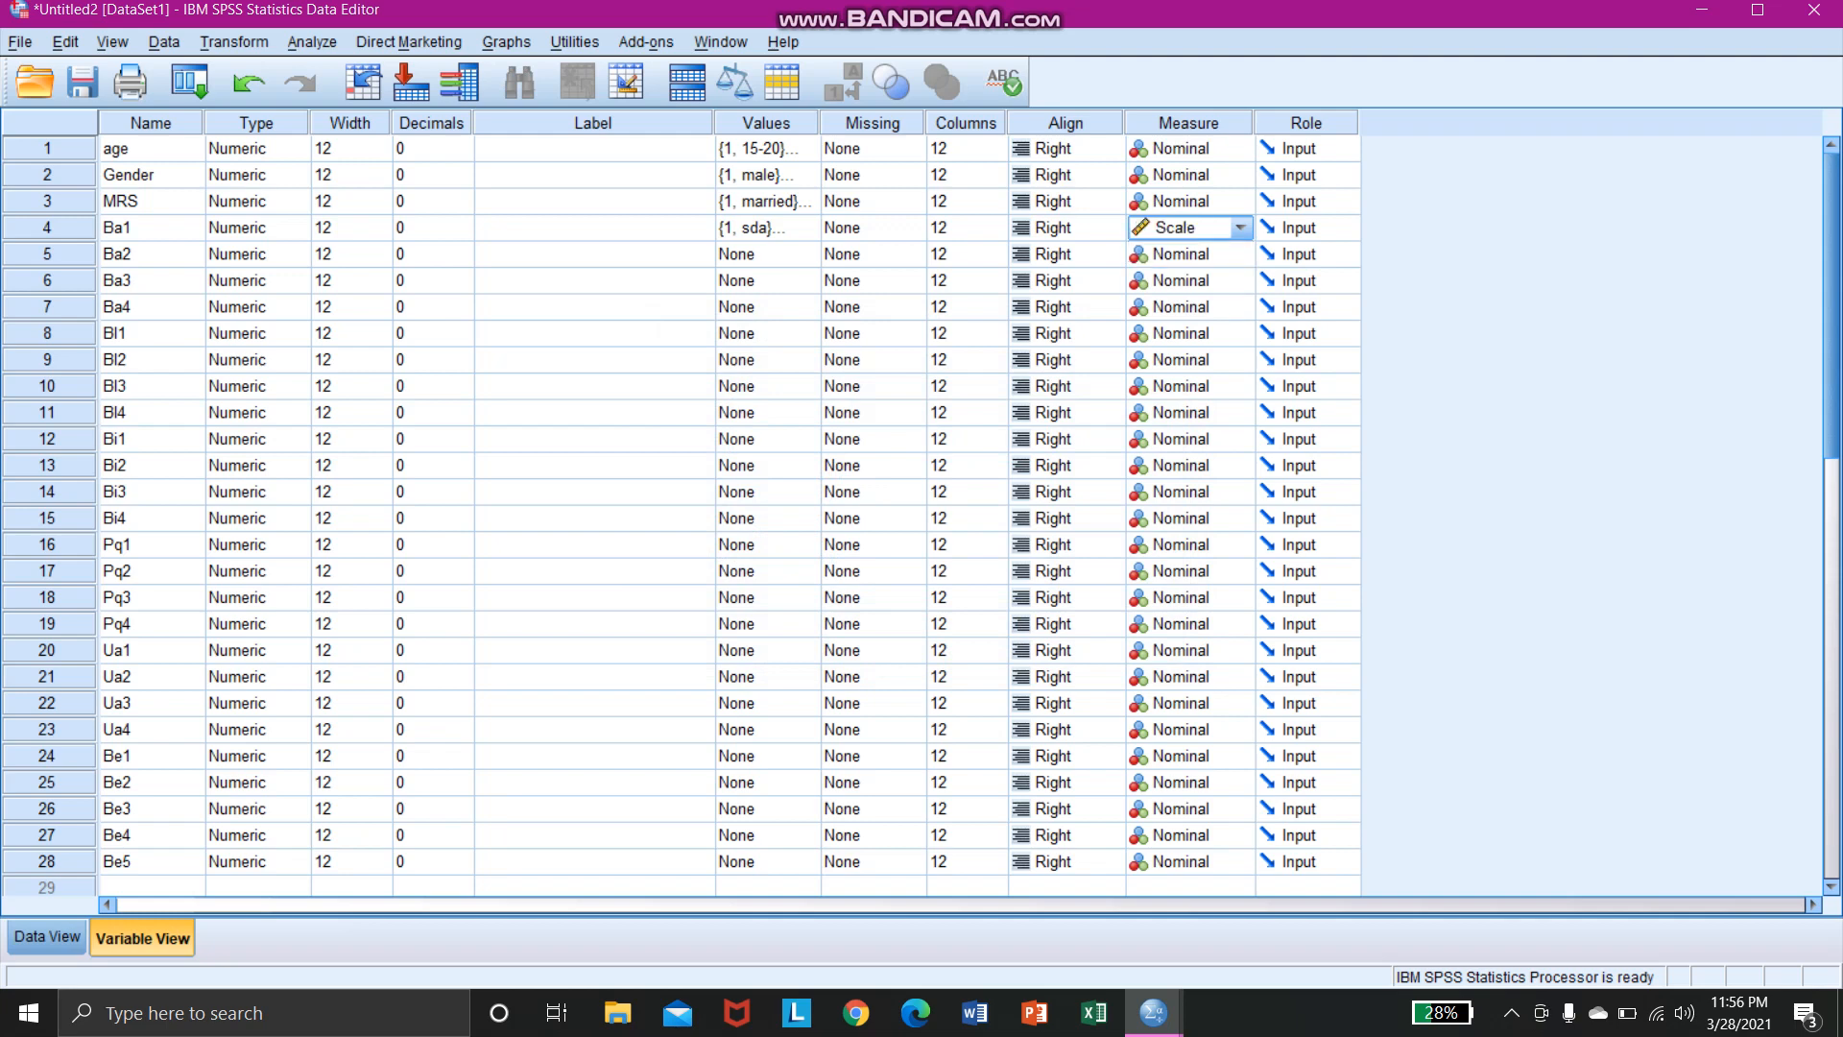